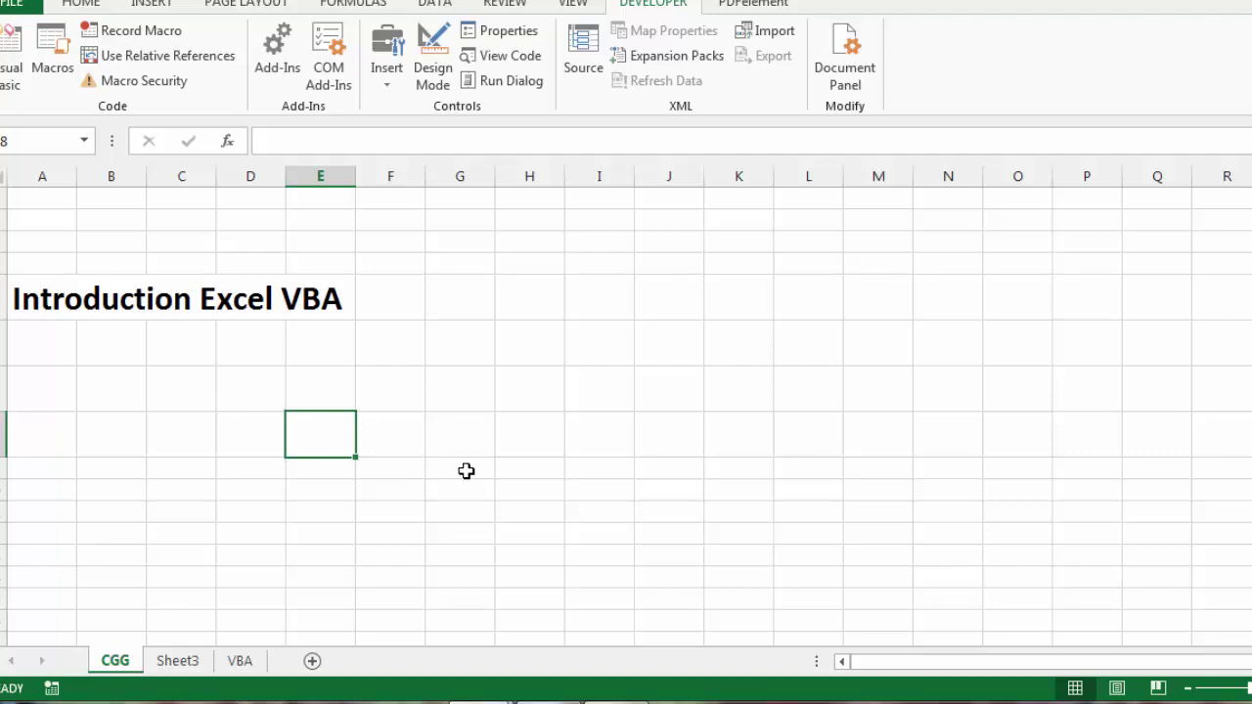
Step: Run the Test VBA and Text macros from Sheet3, writing Good in VBA!C1 and Very Good in CGG!C2
left_click(186, 659)
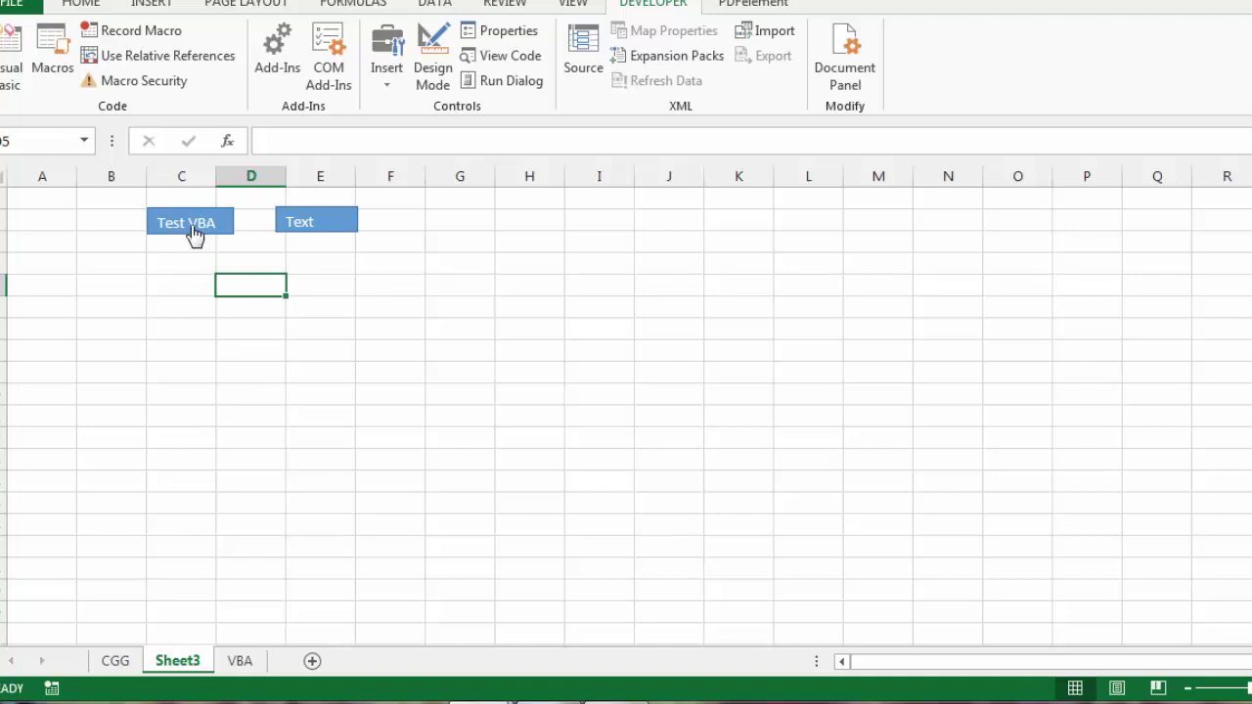
left_click(194, 235)
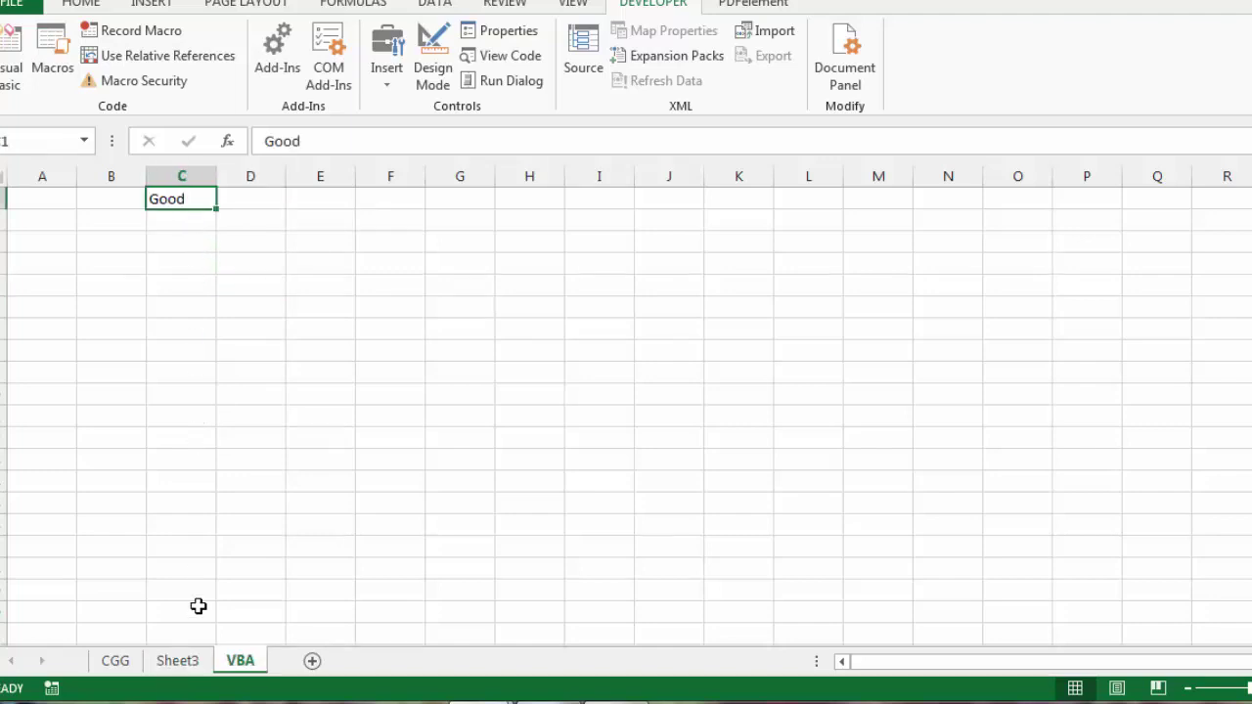
left_click(185, 661)
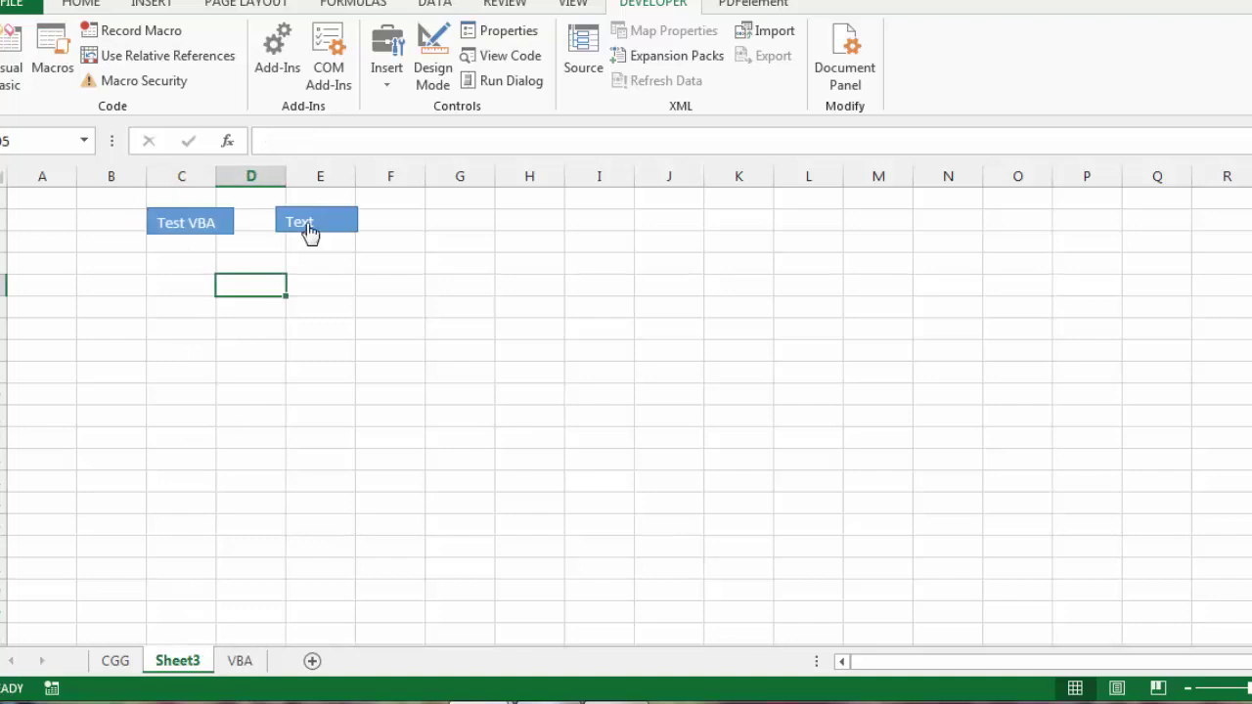
left_click(307, 223)
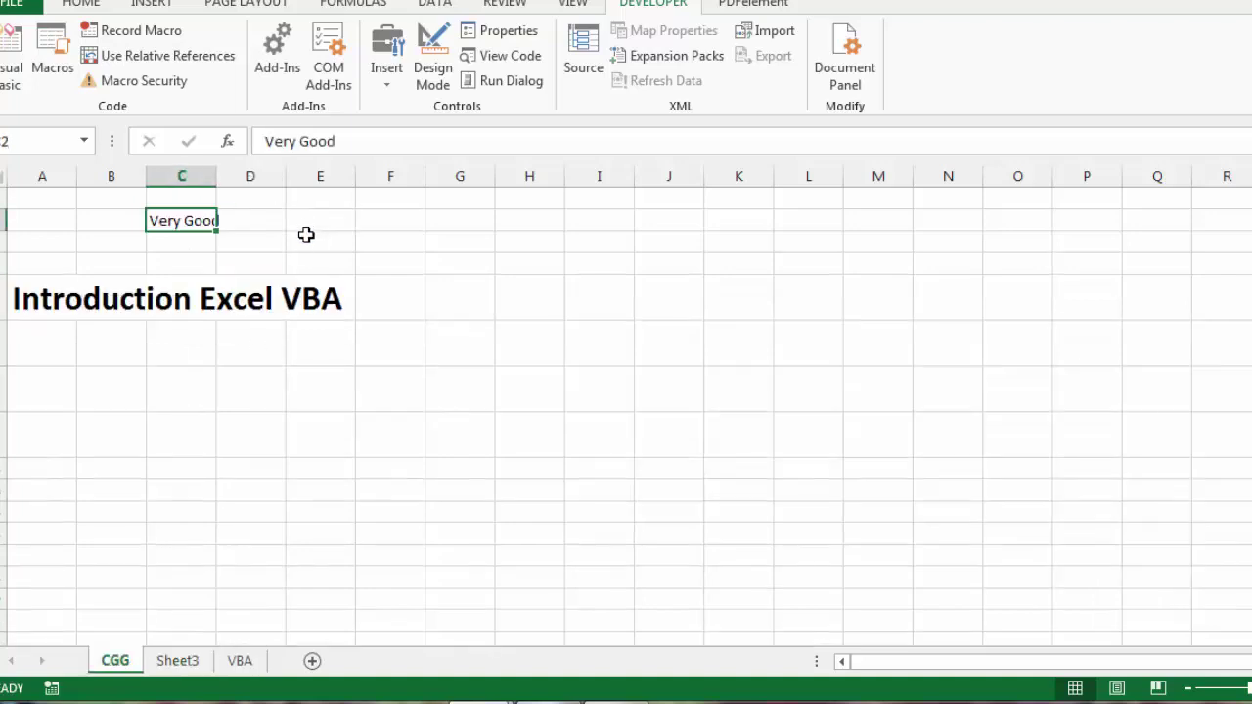
left_click(190, 661)
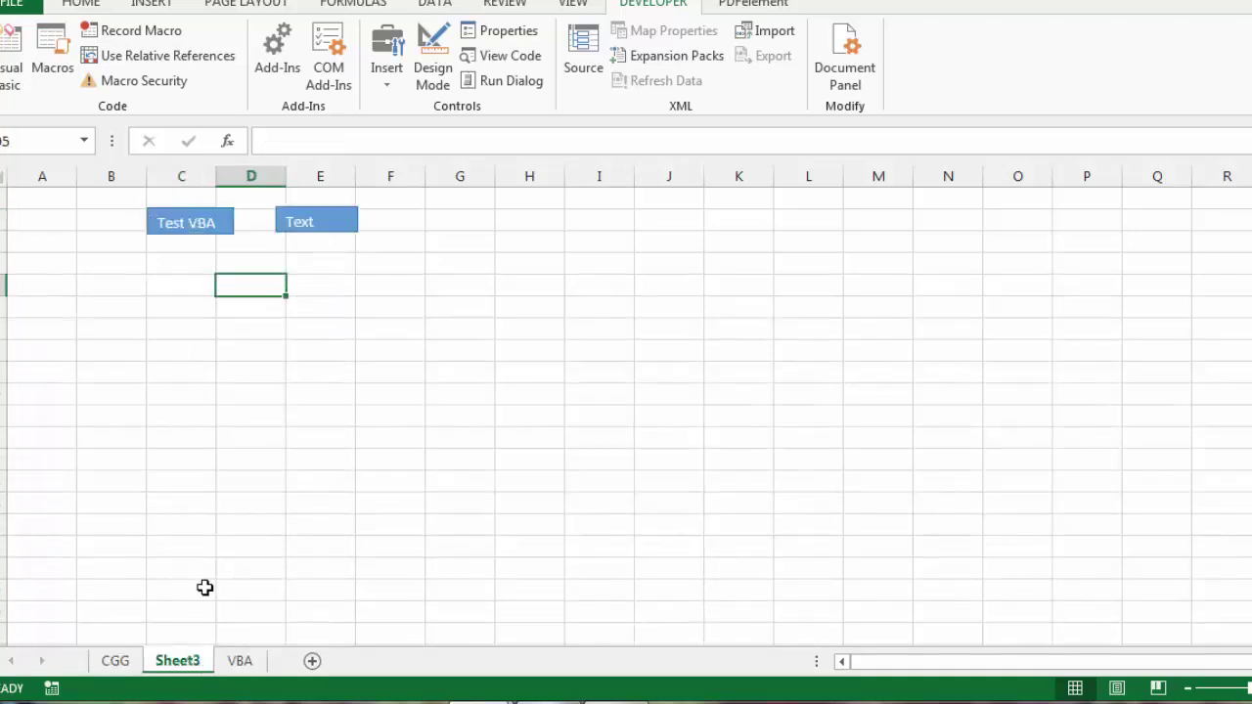
left_click(240, 661)
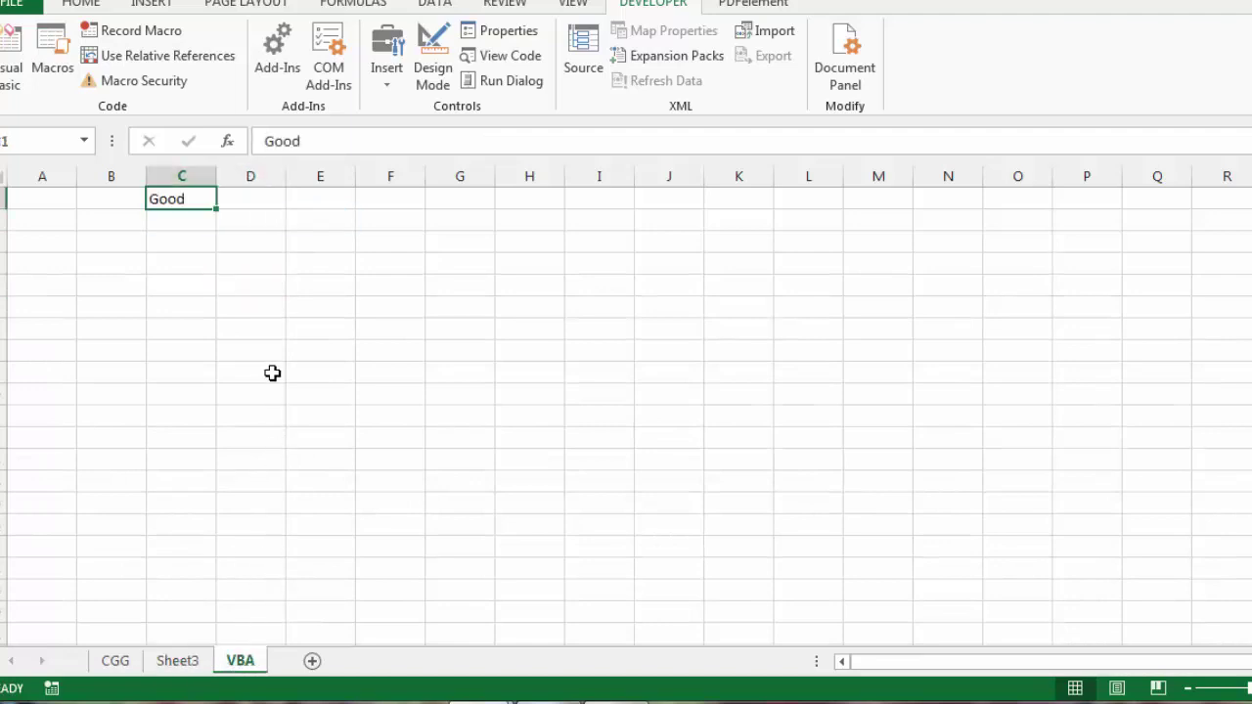
Step: Clear Good from C1 and enter dg, dg, gds, ds, gsg, dd, sgd, dg down C1–C8
key("Delete")
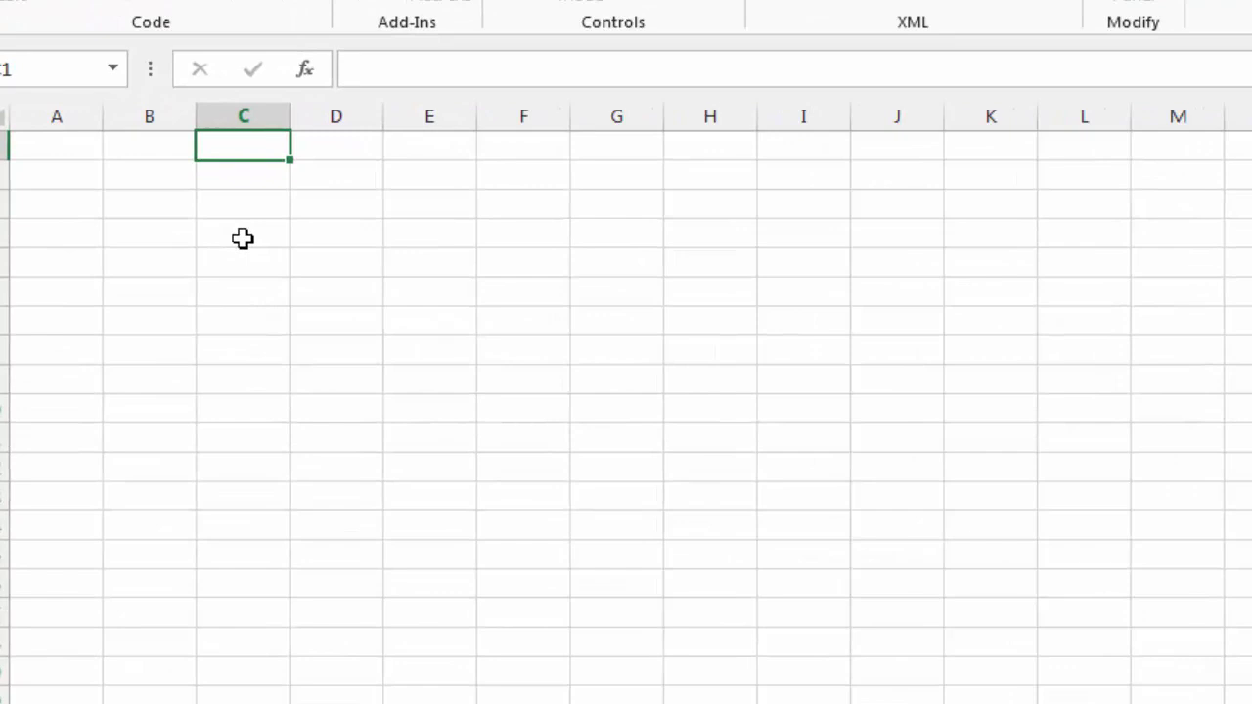
type("dg dg gds ds gsg dd ")
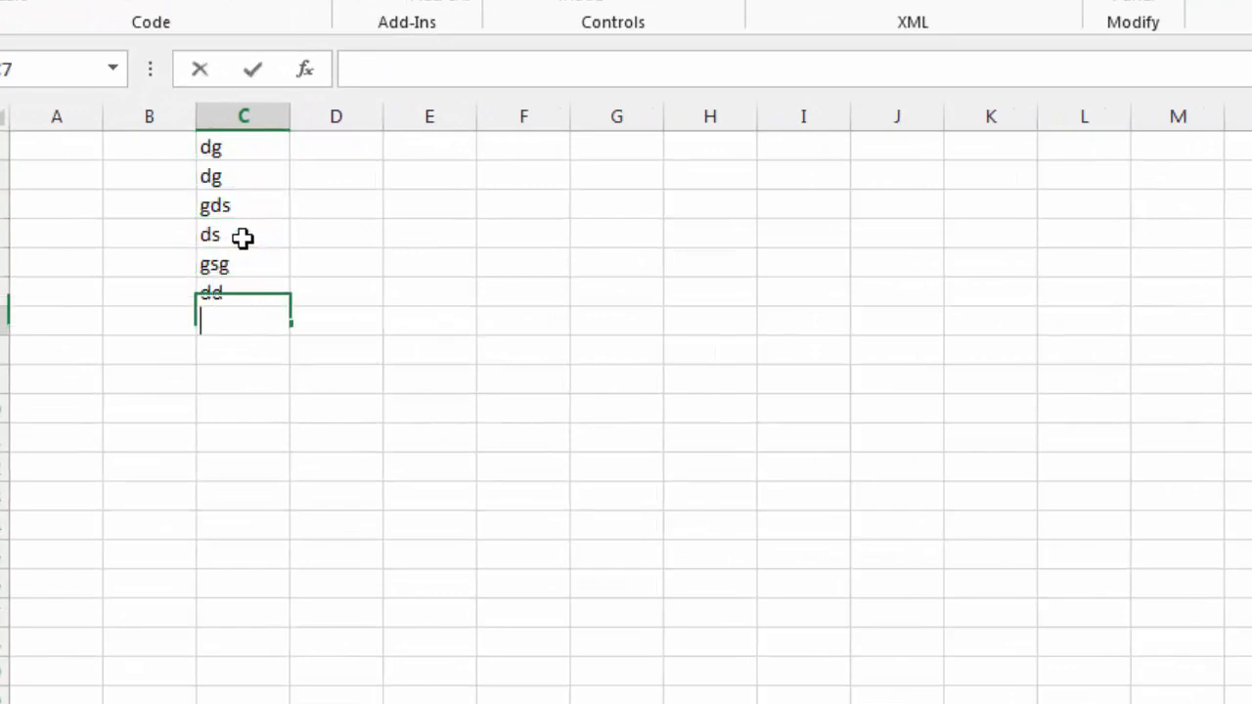
type("sgd ")
type("dg")
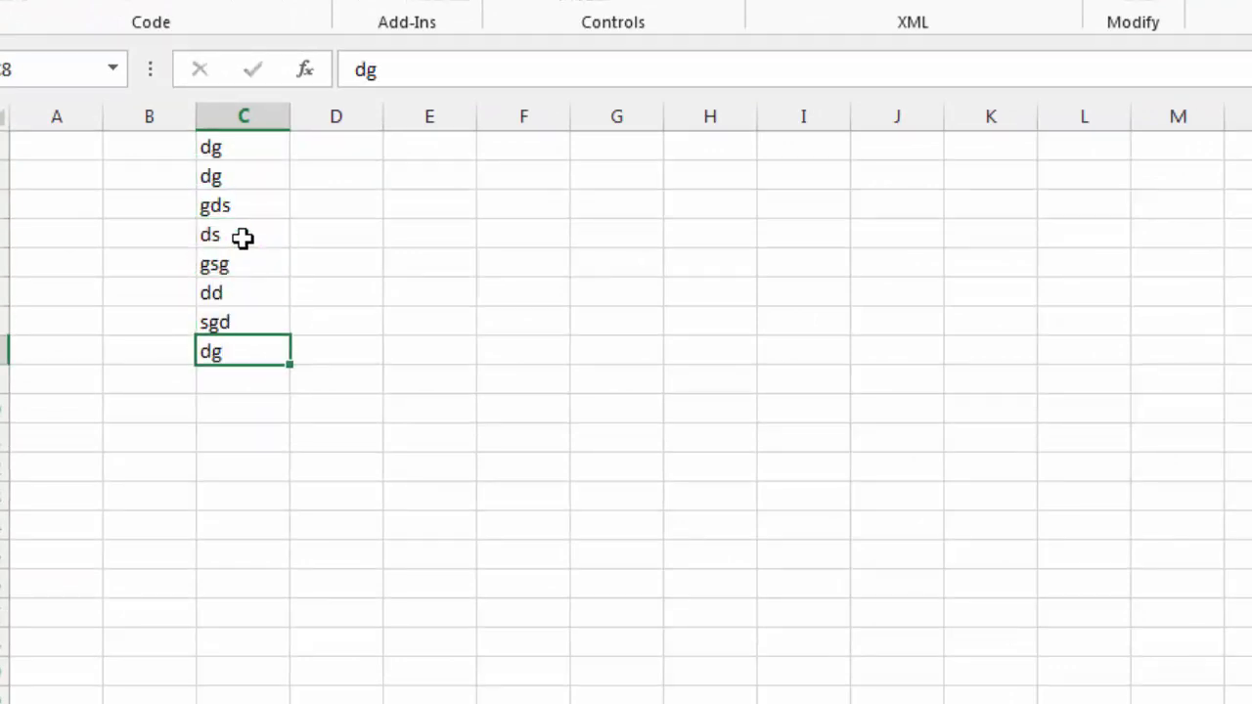
key("Return")
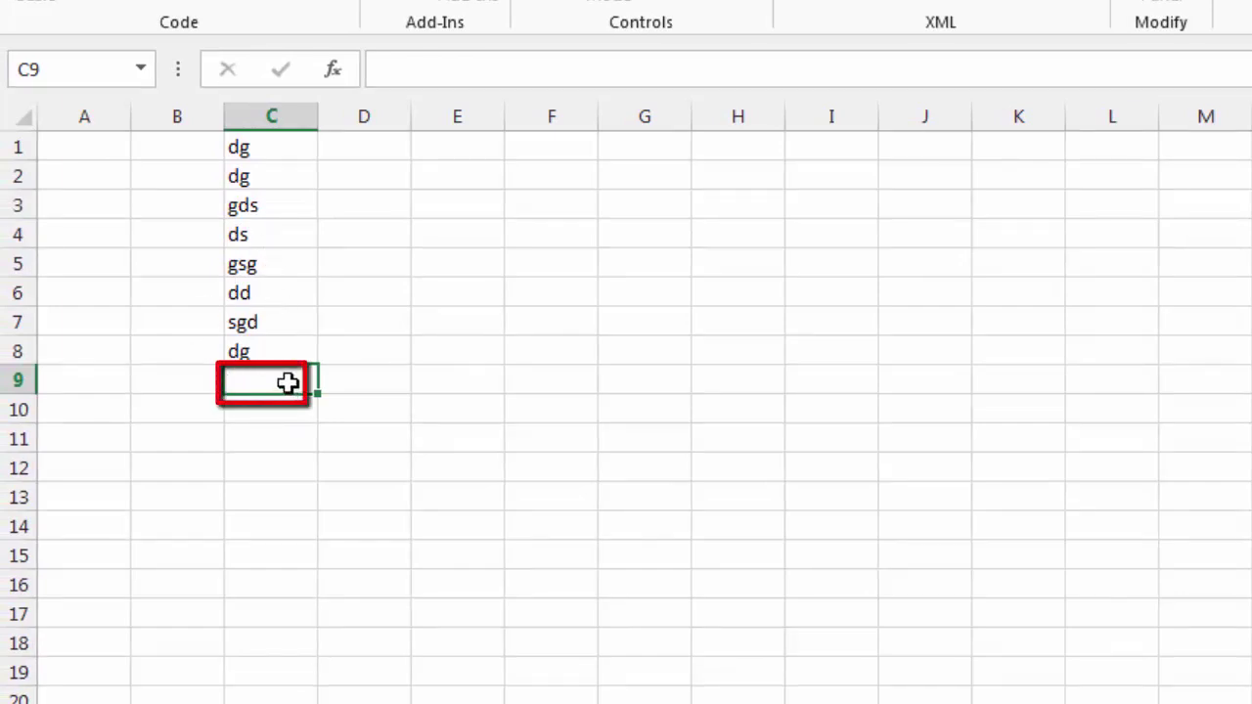
Step: Select various cells around the data (C8, C9, B7, D6, B4, B3, A6, C5, A4, B3) to explore it
left_click(274, 351)
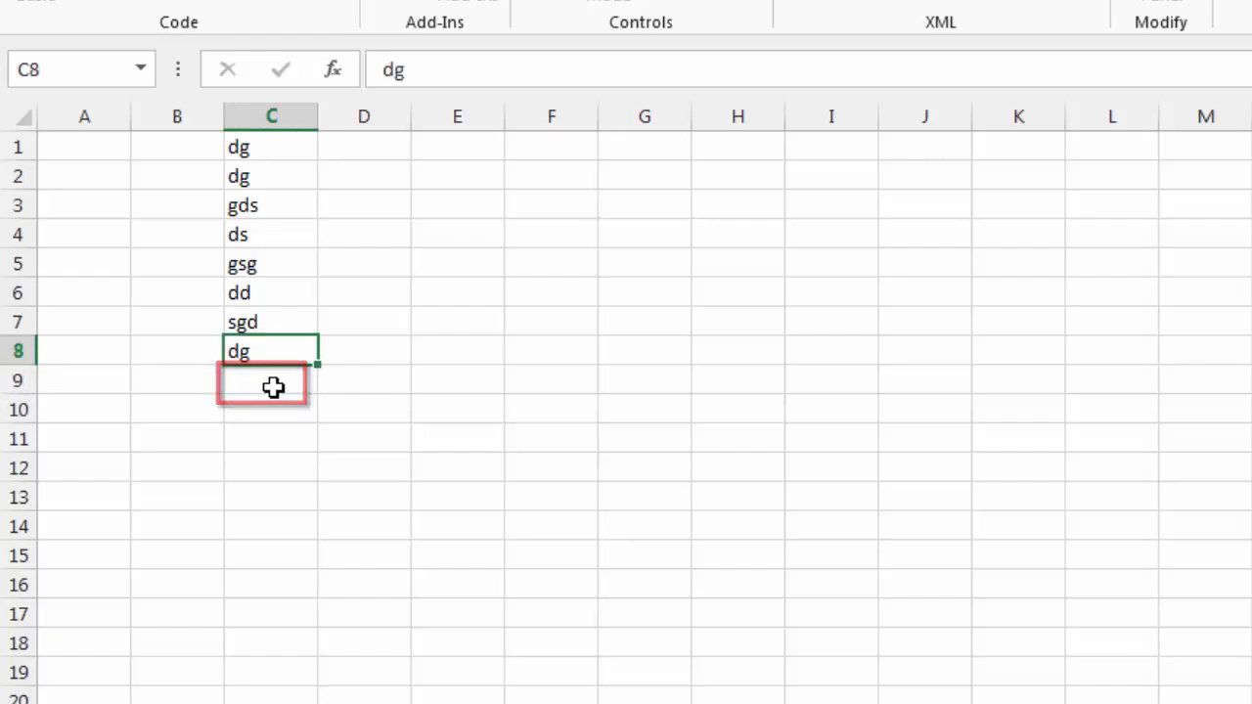
left_click(273, 386)
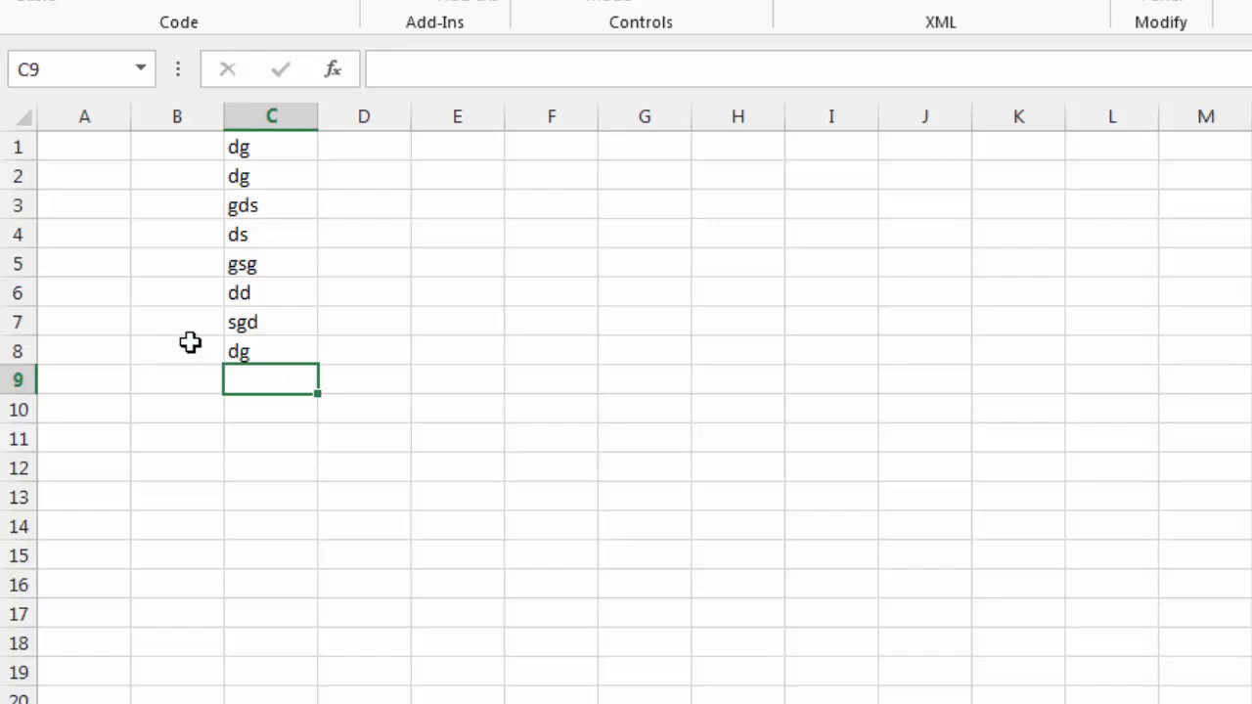
left_click(160, 324)
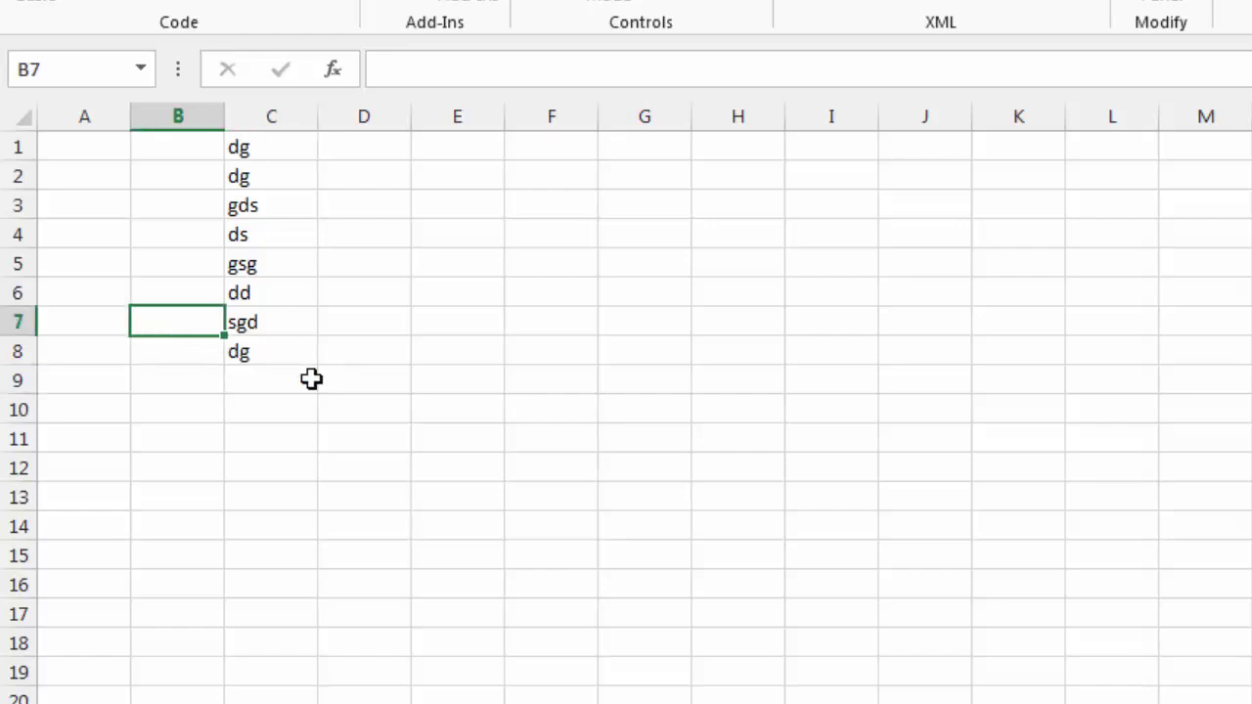
left_click(335, 301)
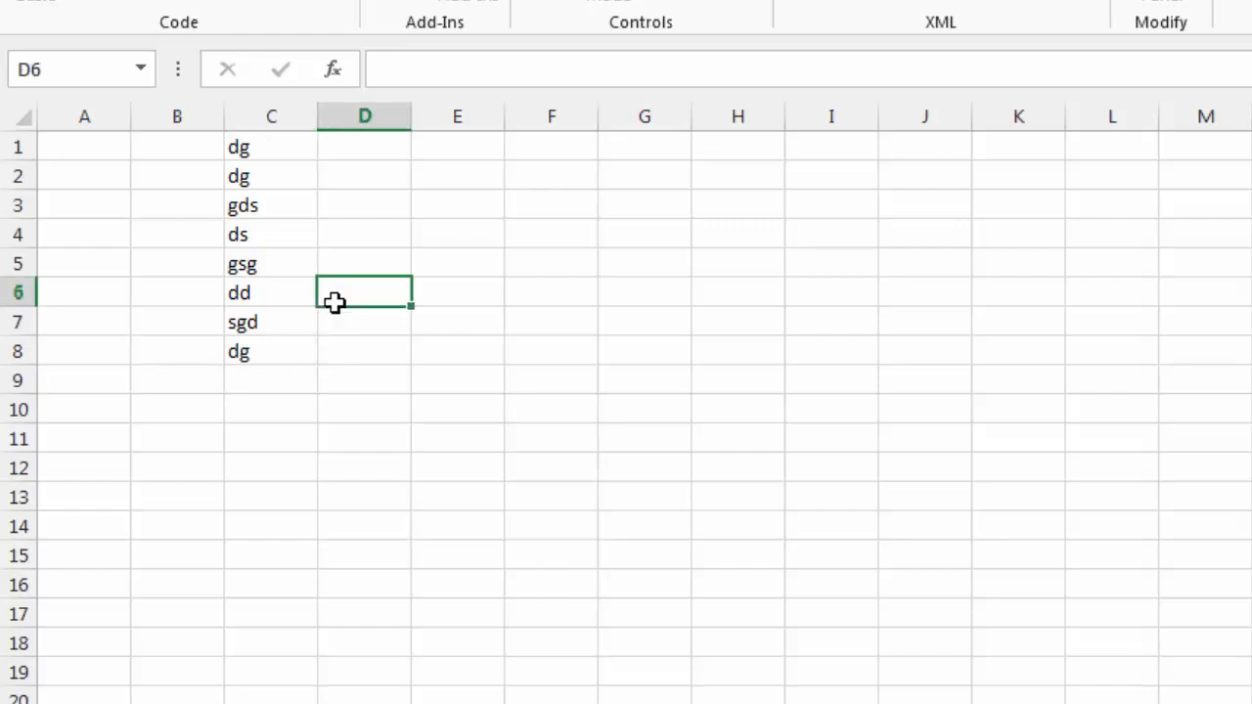
left_click(157, 233)
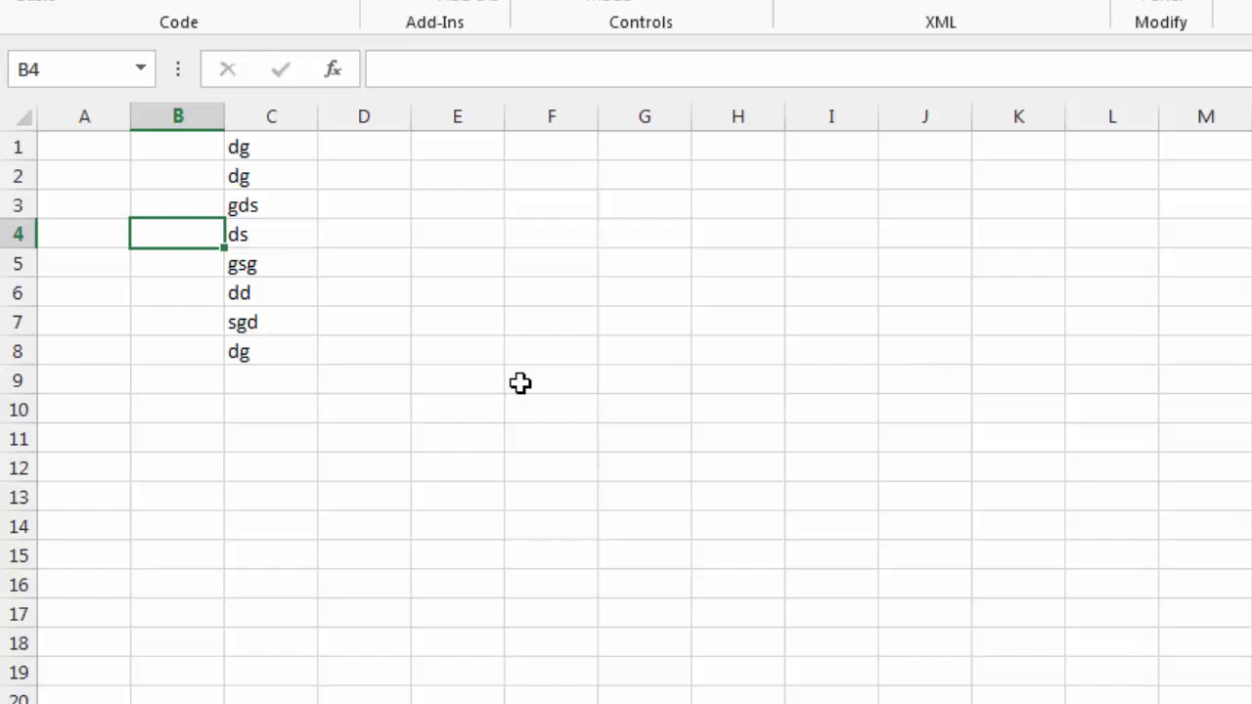
left_click(172, 208)
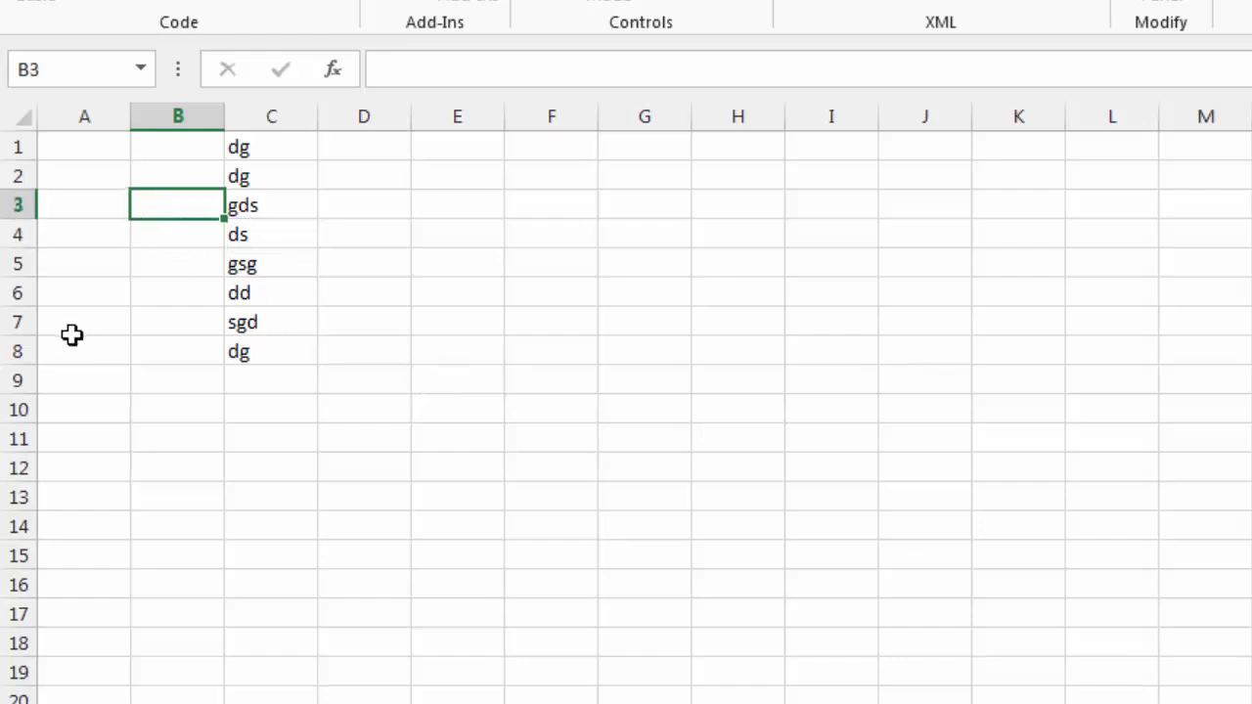
left_click(84, 299)
left_click(299, 262)
left_click(121, 225)
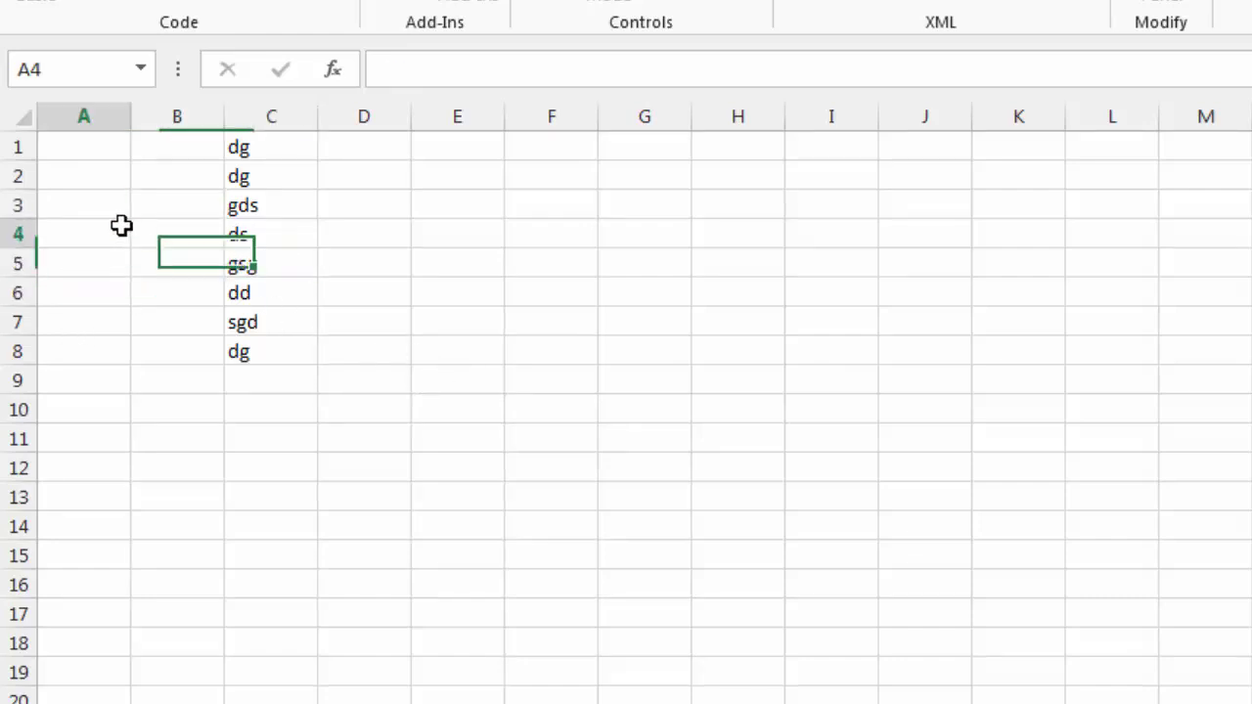
left_click(168, 209)
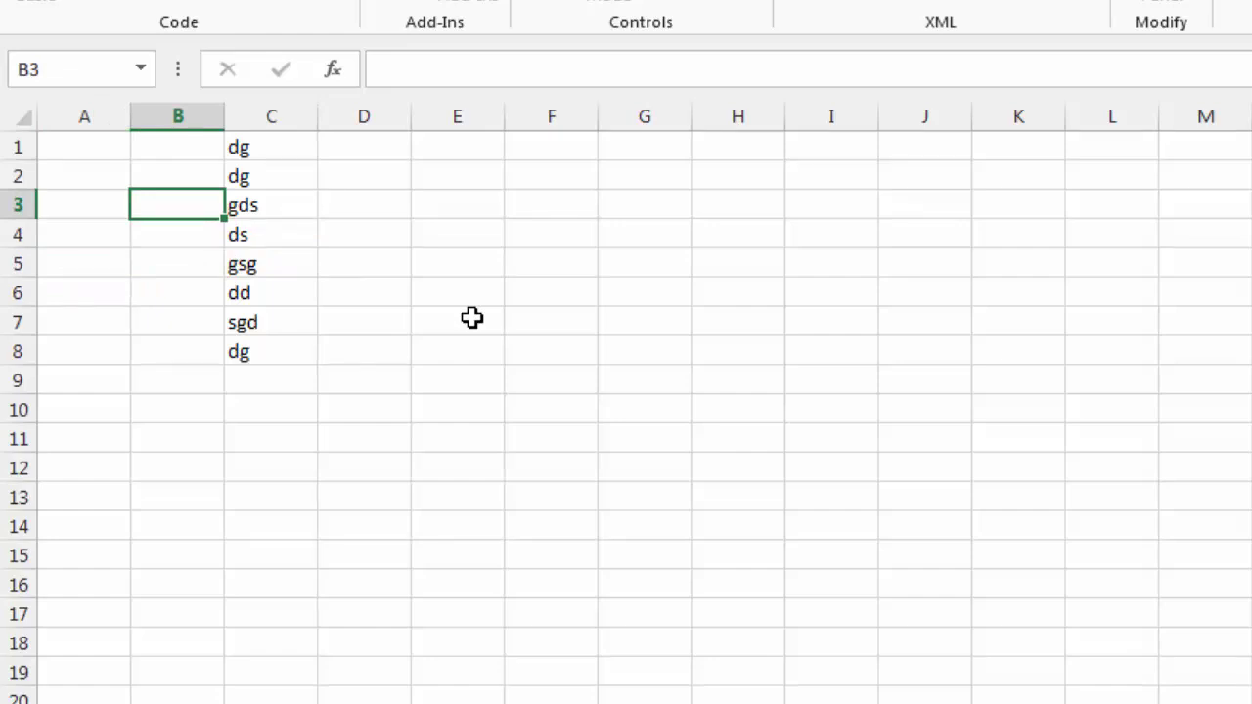
Step: Move the active cell with arrow keys up to A2, then open the VBA editor with Alt+F11
key("Down")
key("Down")
key("Down")
key("Up")
key("Right")
key("Left")
key("Left")
key("Up")
key("Up")
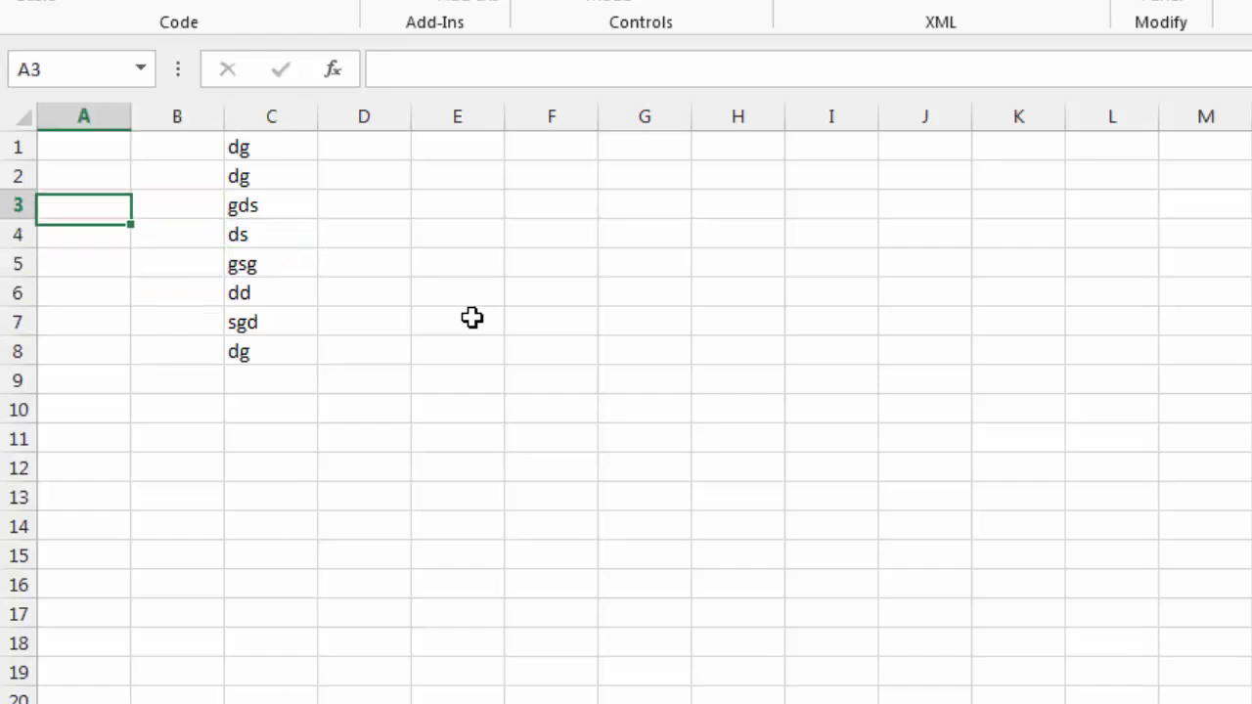
key("Up")
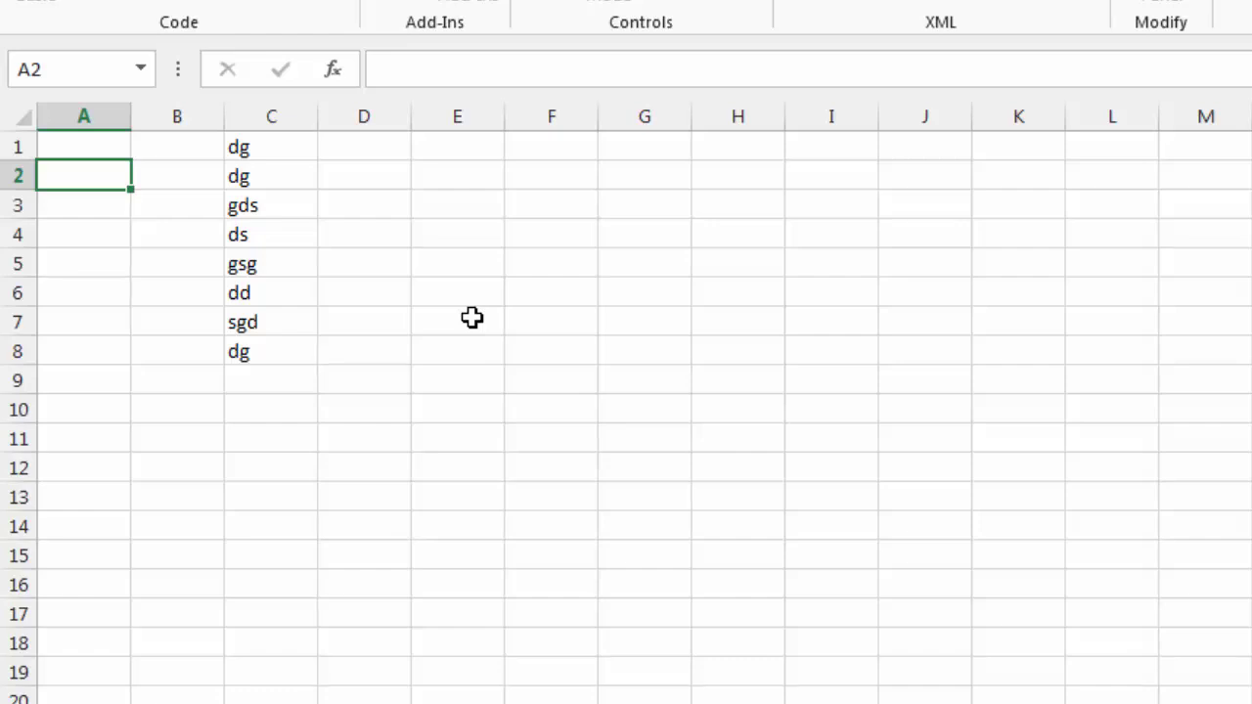
key("alt+F11")
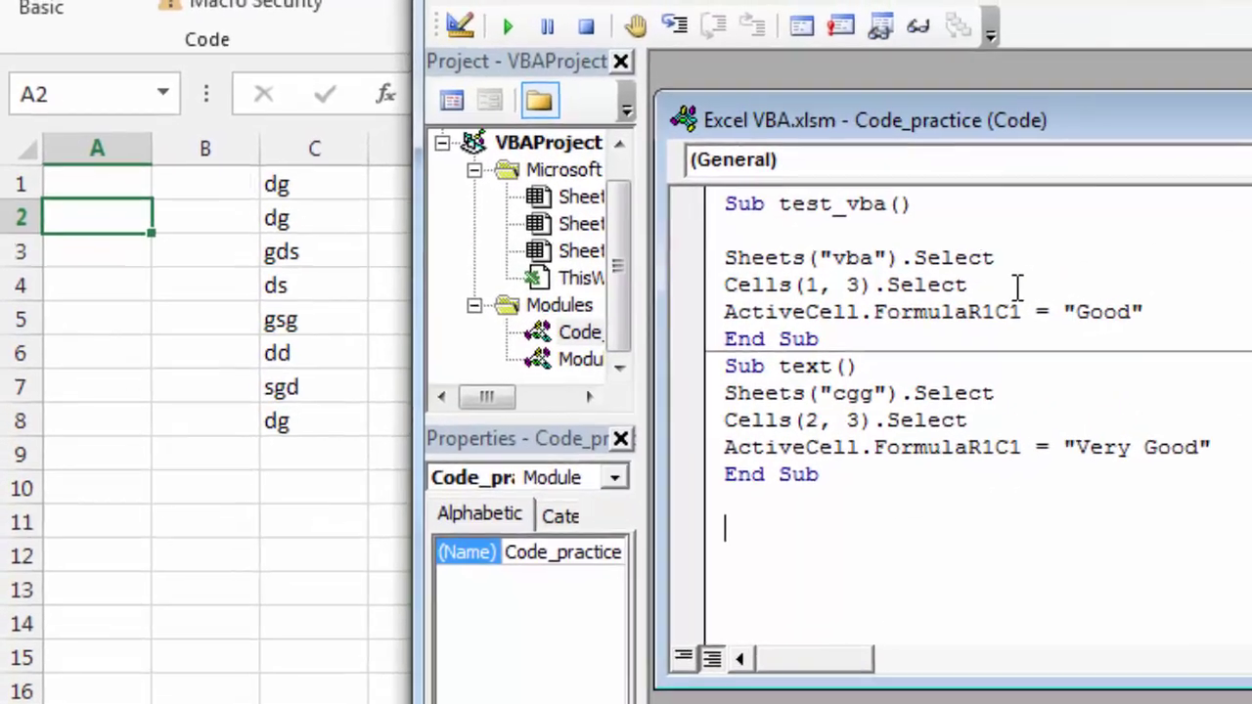
Step: Declare a new Sub offset() macro below the text macro's End Sub
left_click(1018, 286)
left_click(1000, 422)
left_click(788, 548)
left_click(764, 528)
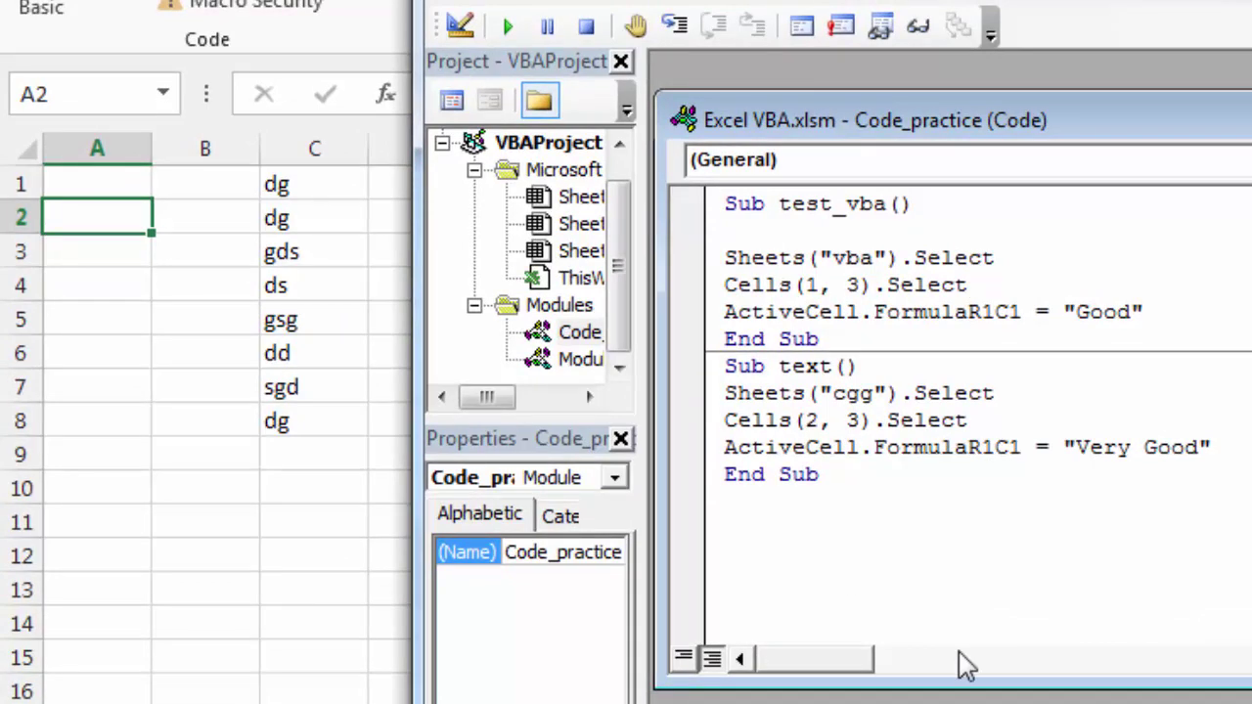
type("su")
type("b offset()")
key("Return")
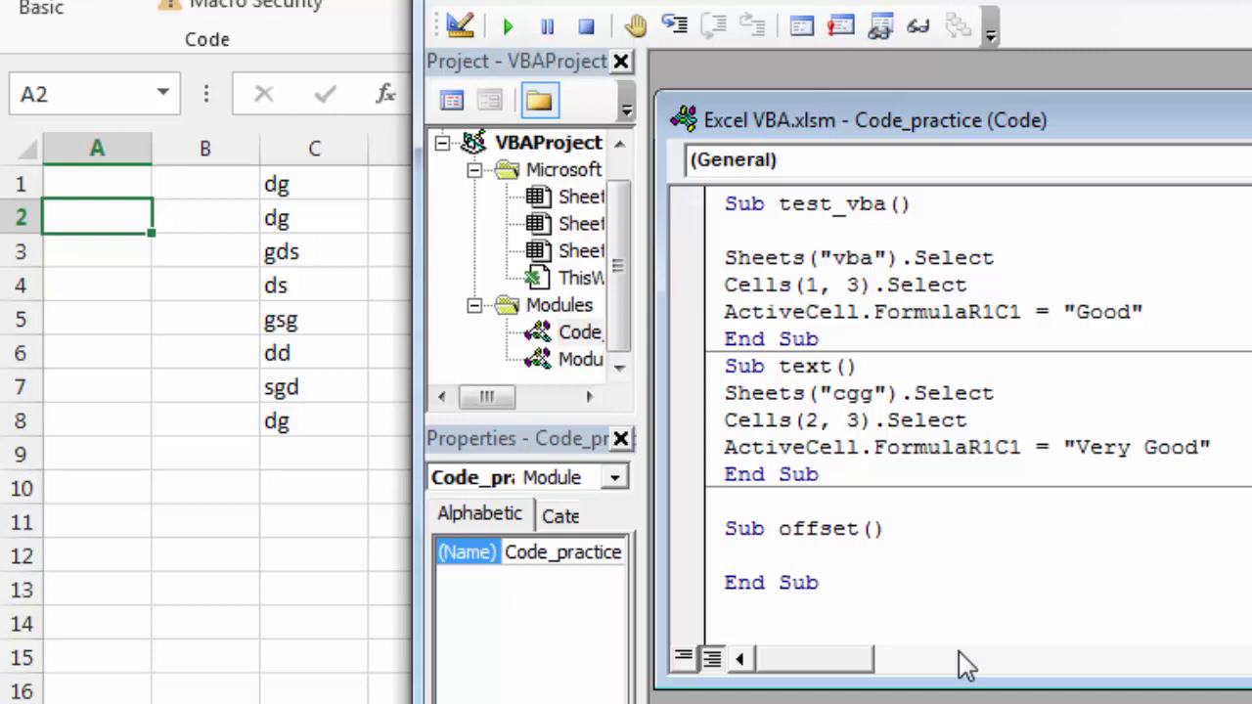
key("Return")
key("Return")
key("Return")
key("Return")
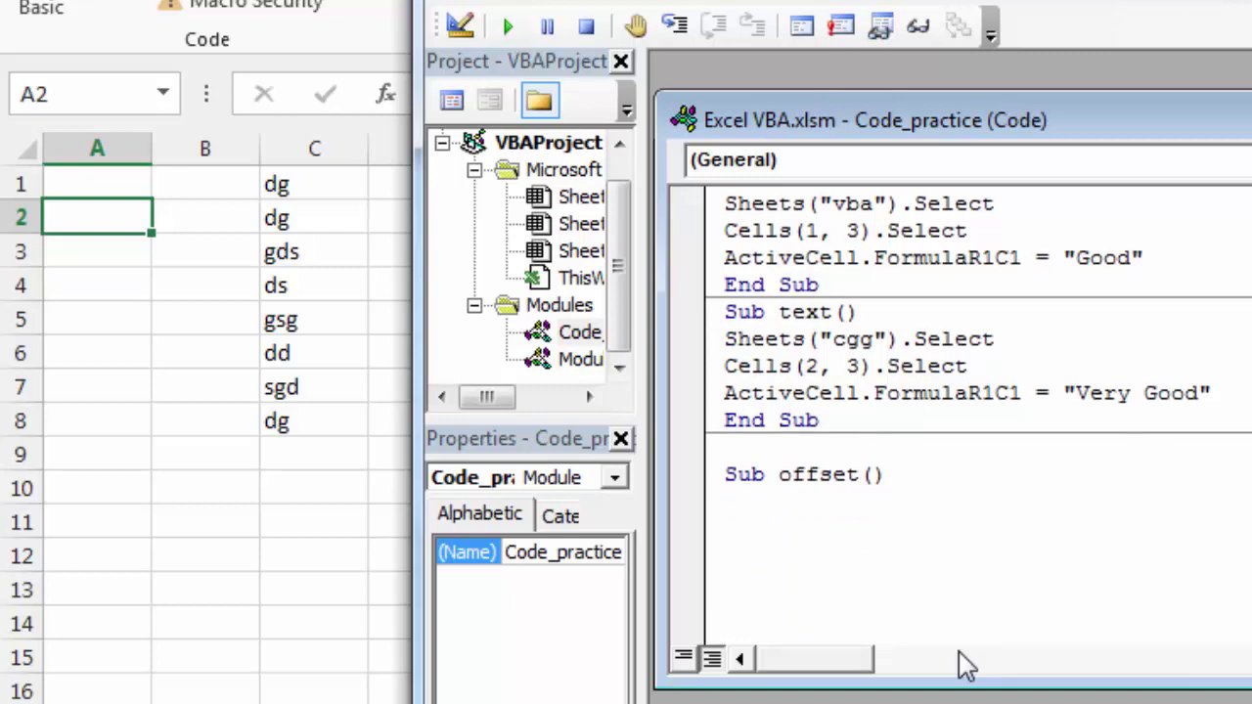
Step: Add Sheets("vba").Select as the first line of the offset macro
scroll(975, 534, "down", 2)
left_click(743, 370)
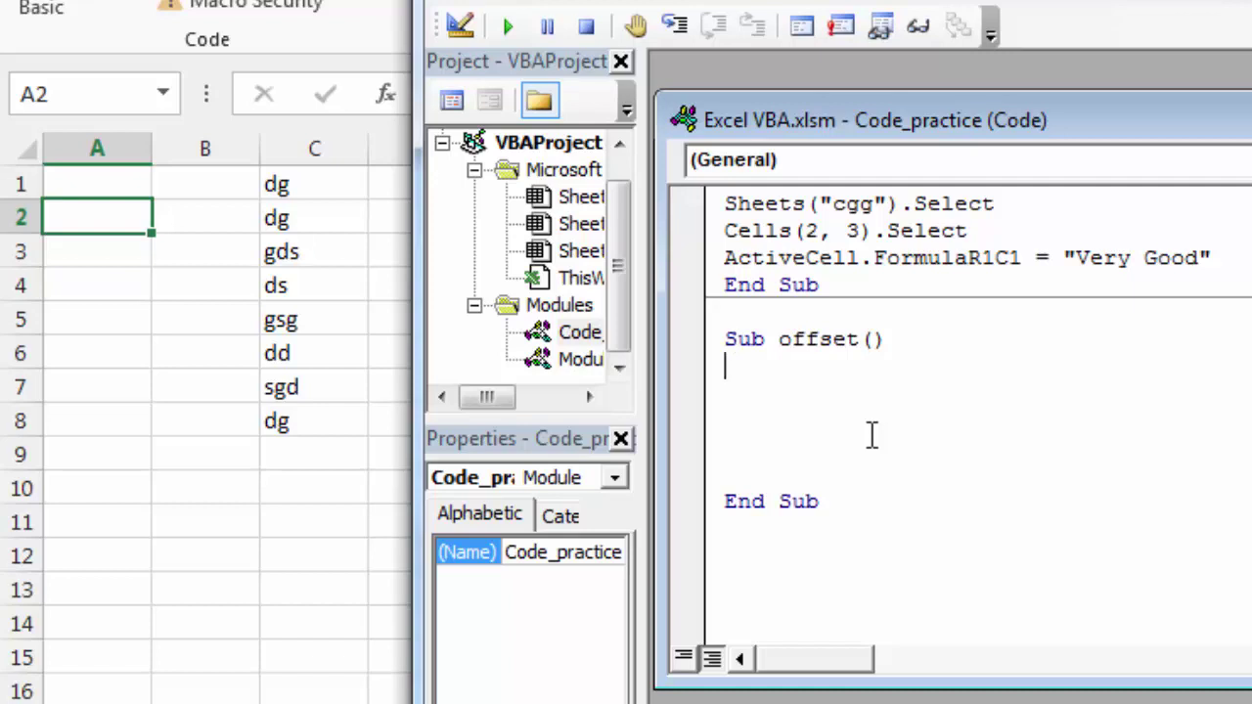
type("sheets(\"vba\")")
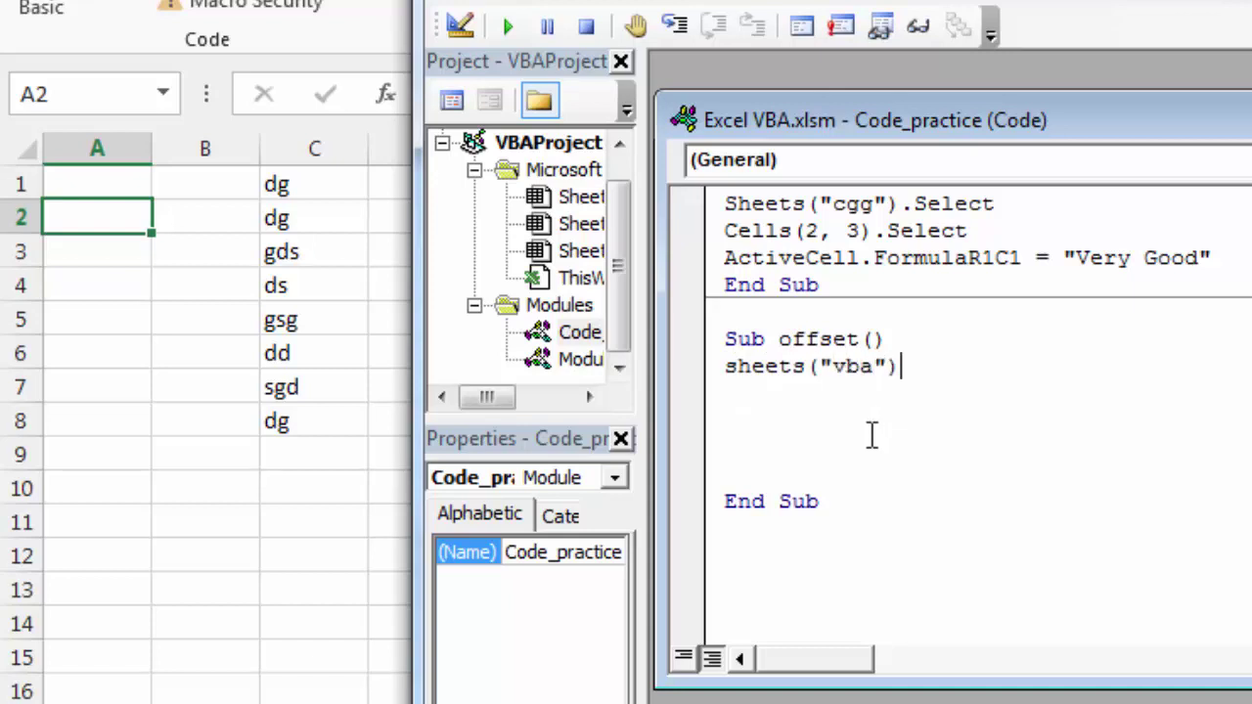
type(".select")
key("Return")
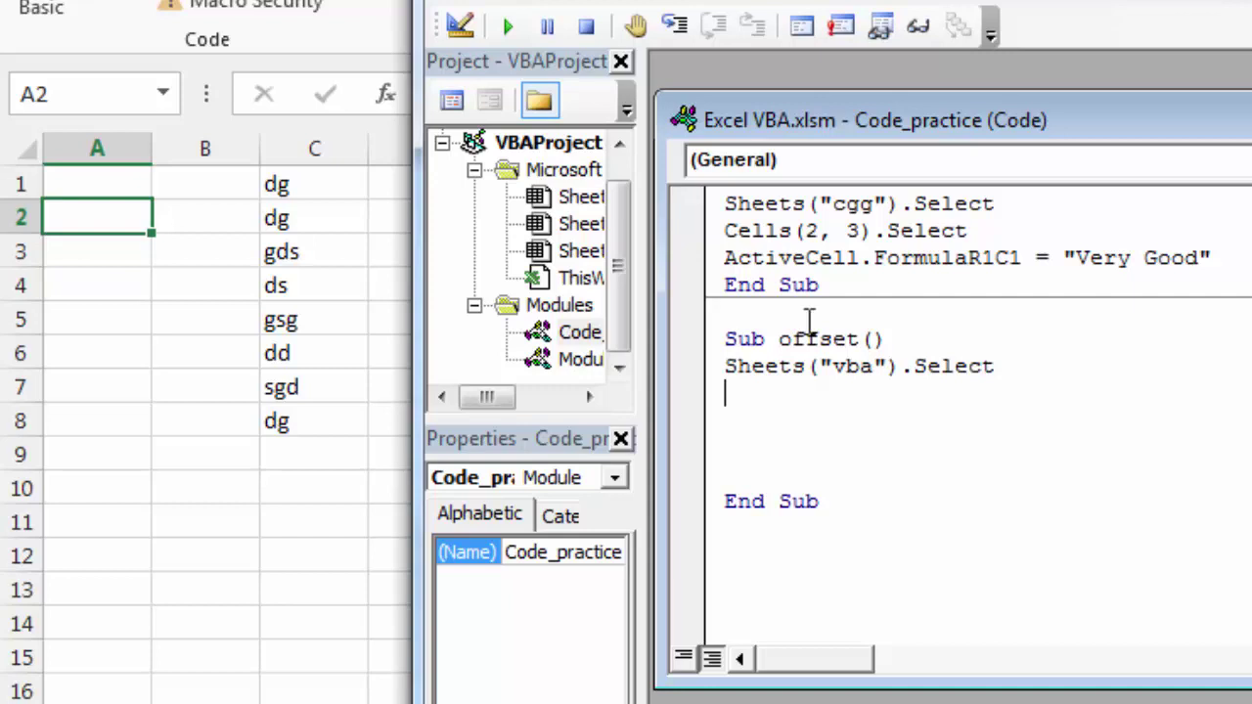
Step: Add Range("a1").Select as the offset macro's second line, checking the worksheet around it
left_click(97, 177)
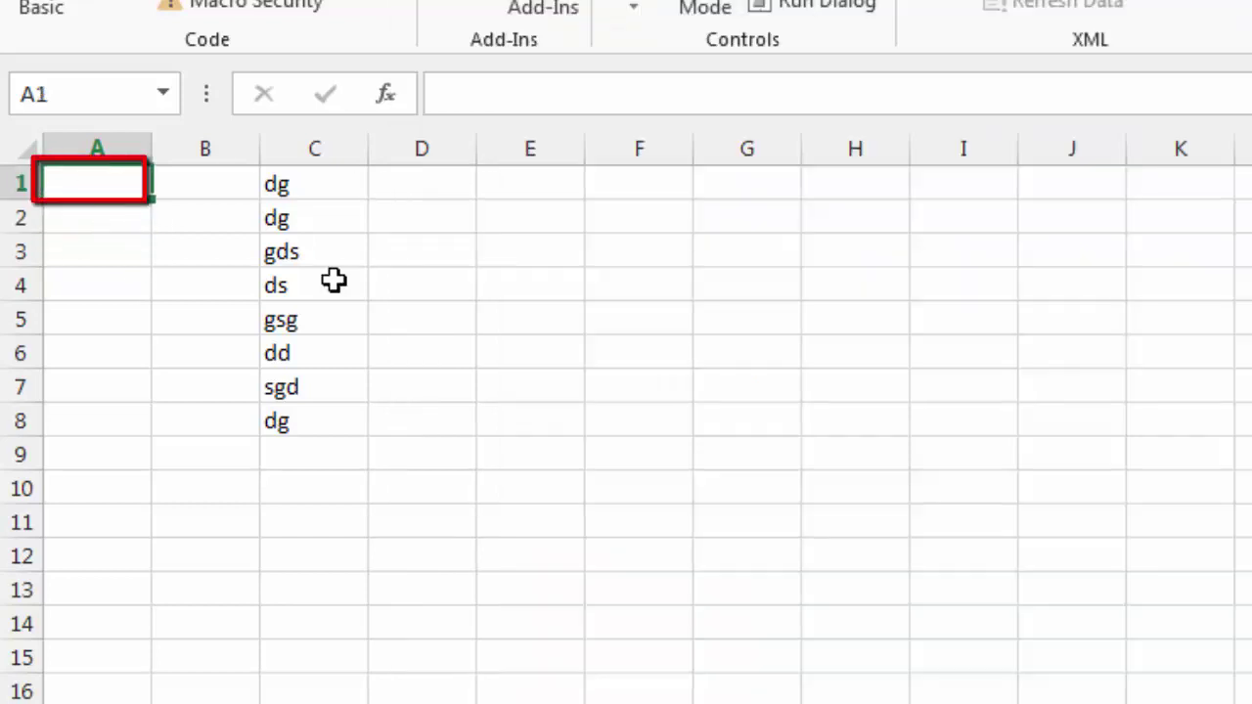
key("alt+F11")
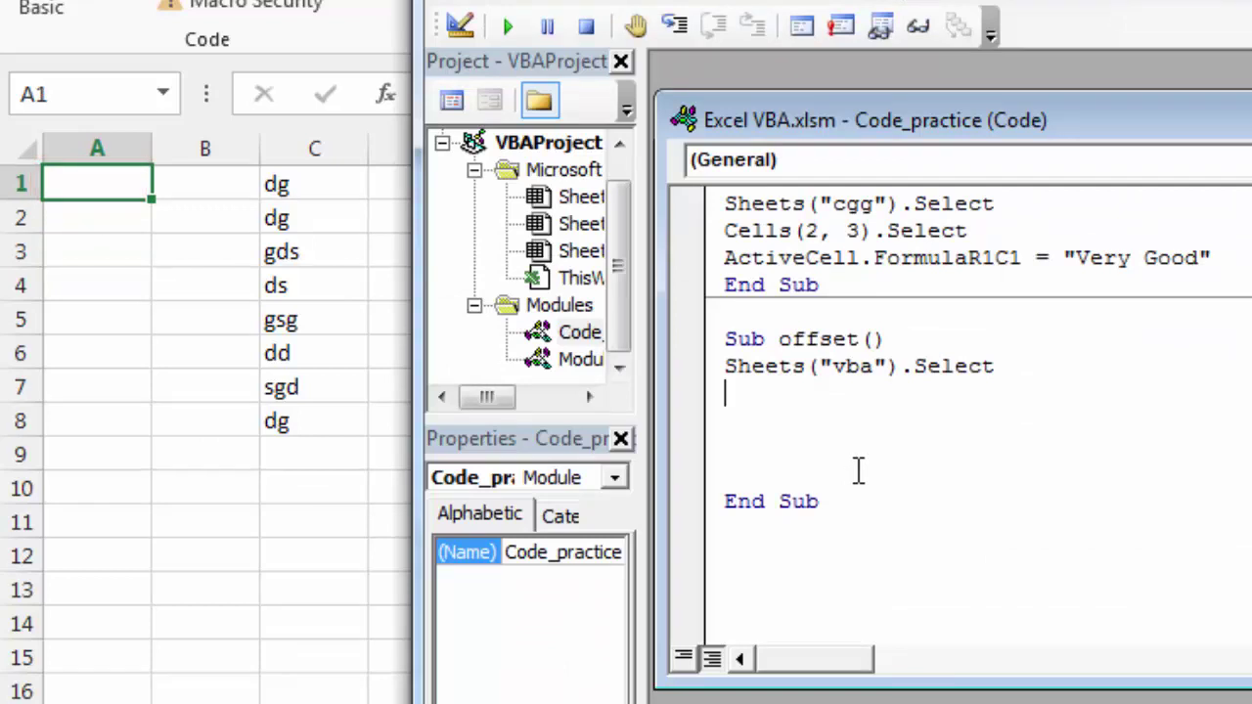
type("ra")
type("nge(")
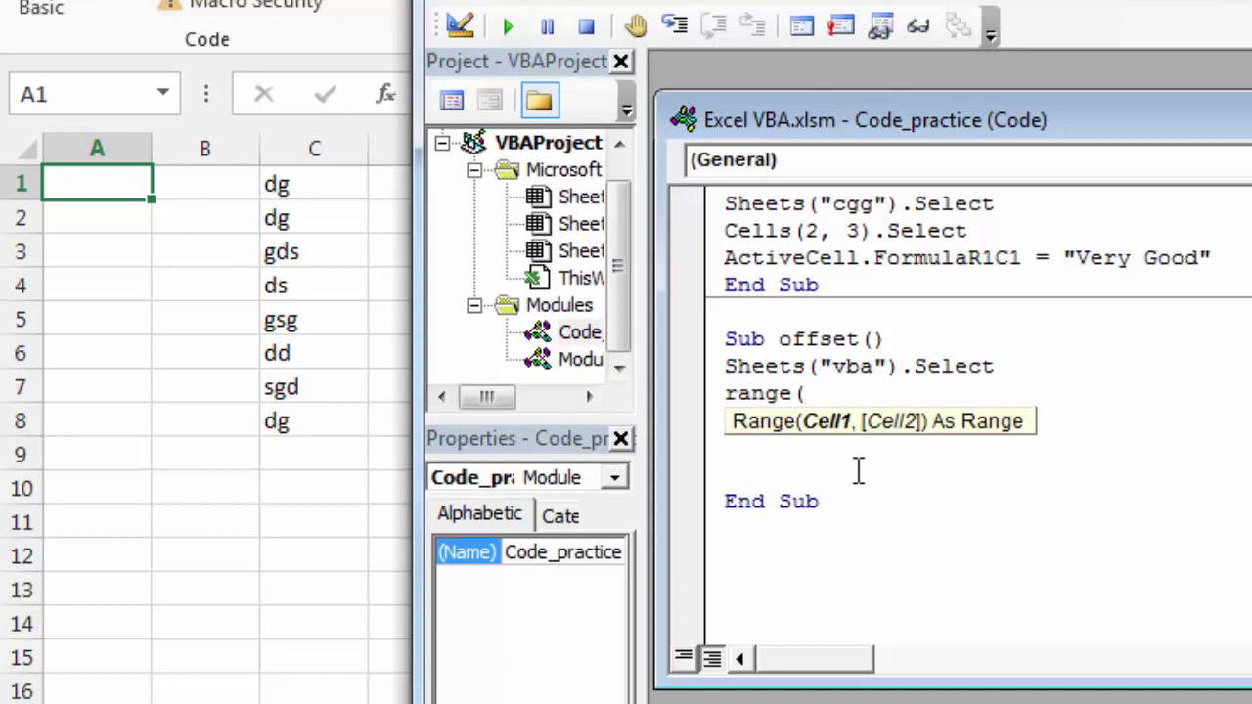
type("\"a1\"")
type(")")
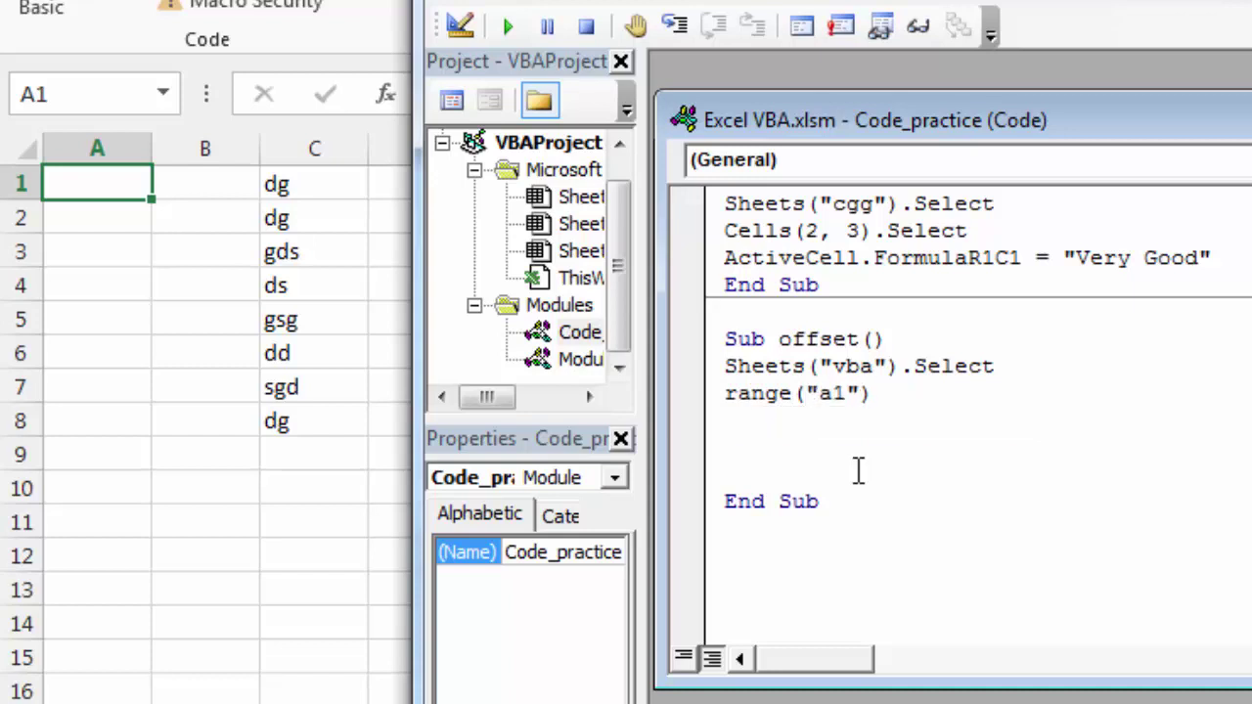
type(".sel")
key("Return")
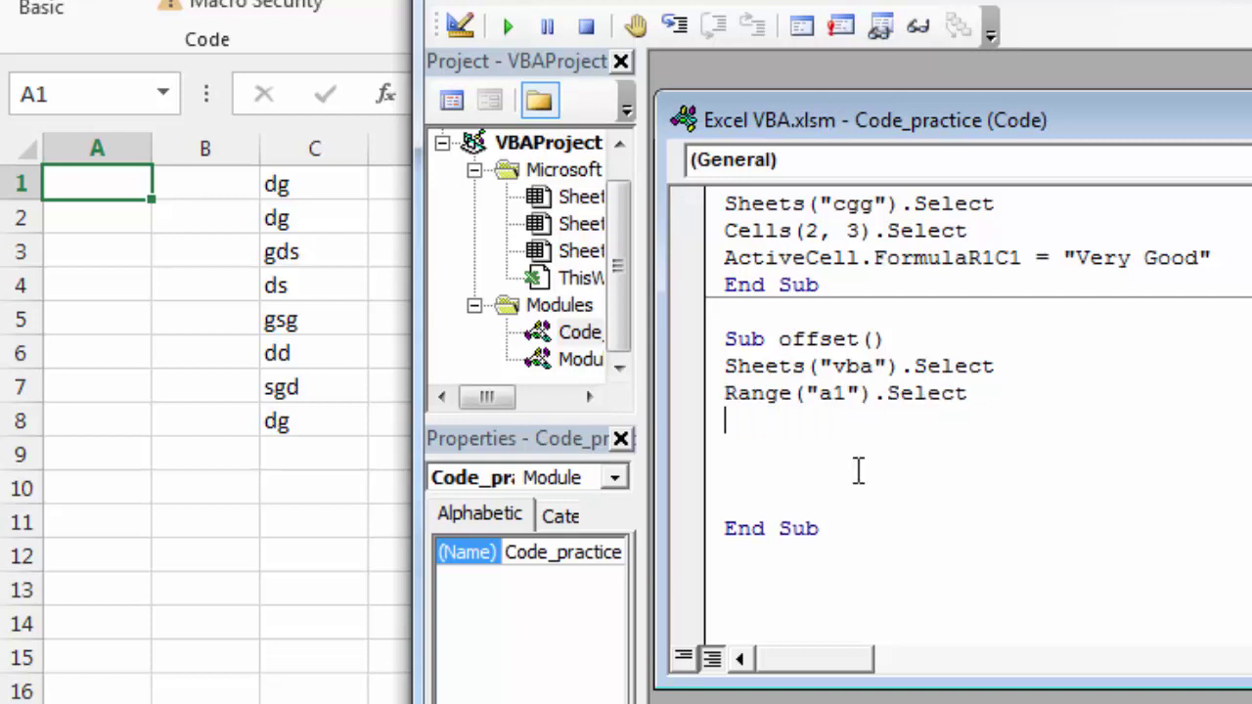
left_click(262, 475)
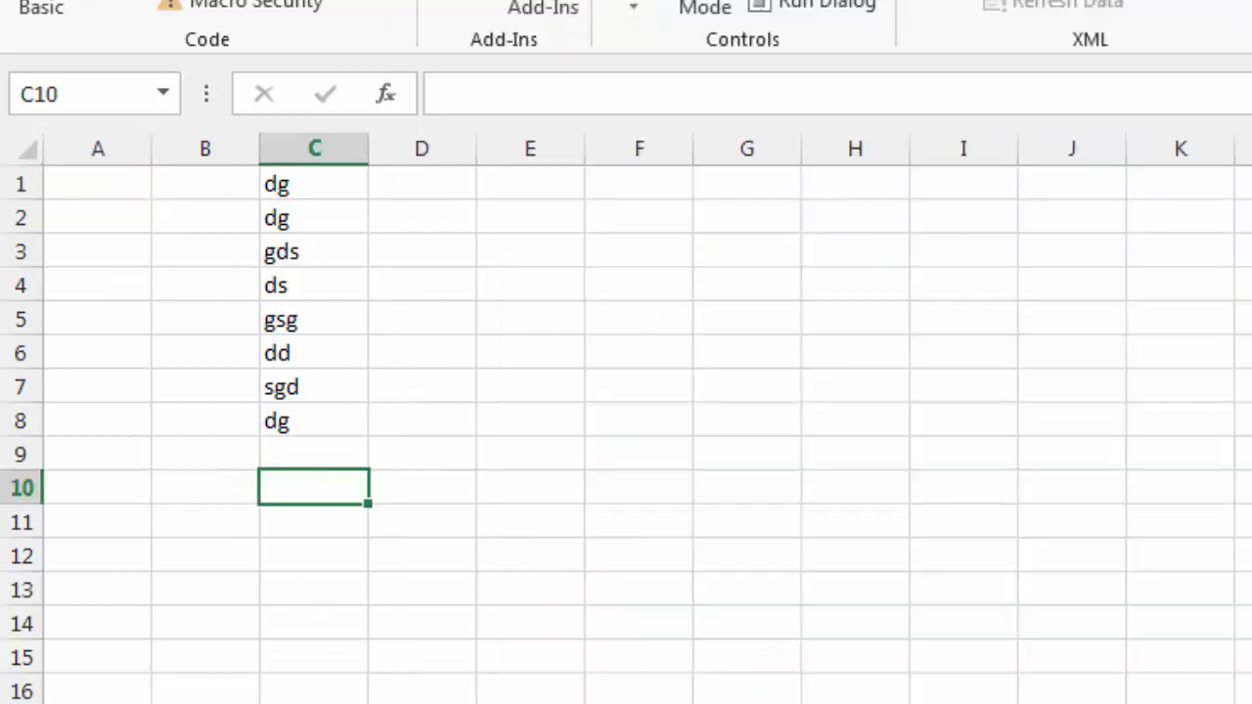
key("alt+F11")
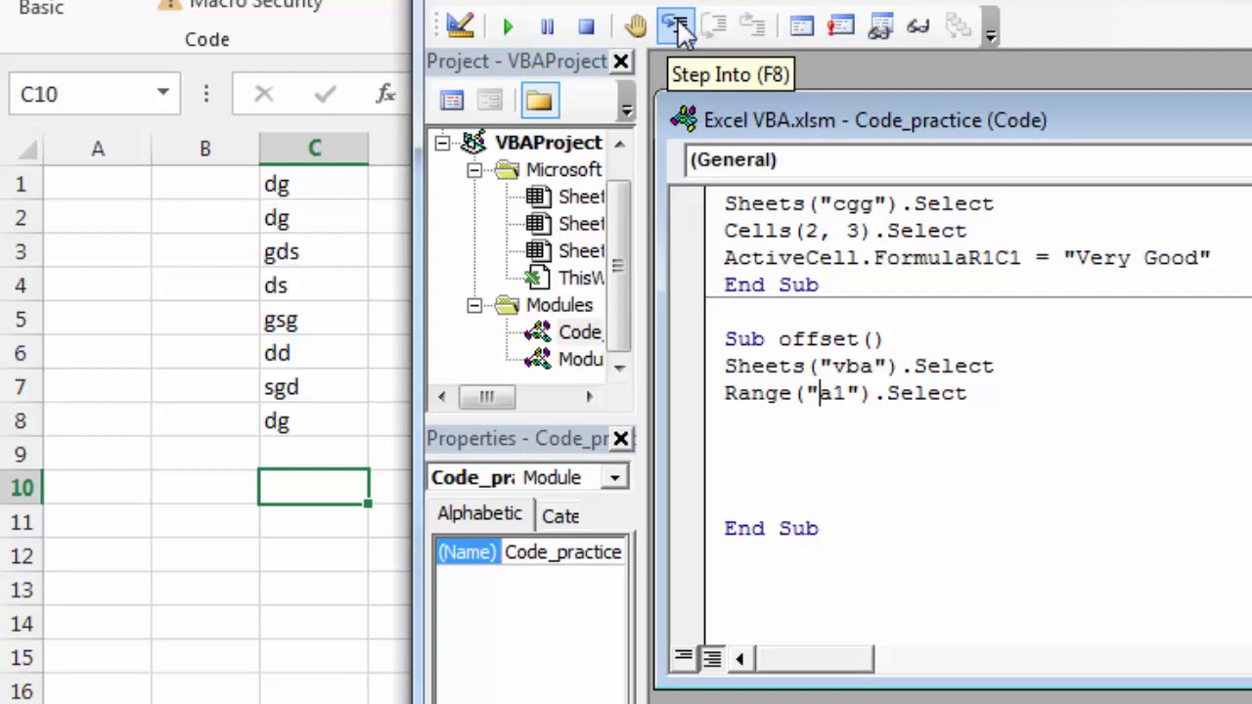
Step: Step through the offset macro with F8 until A1 is selected and End Sub is reached
left_click(678, 26)
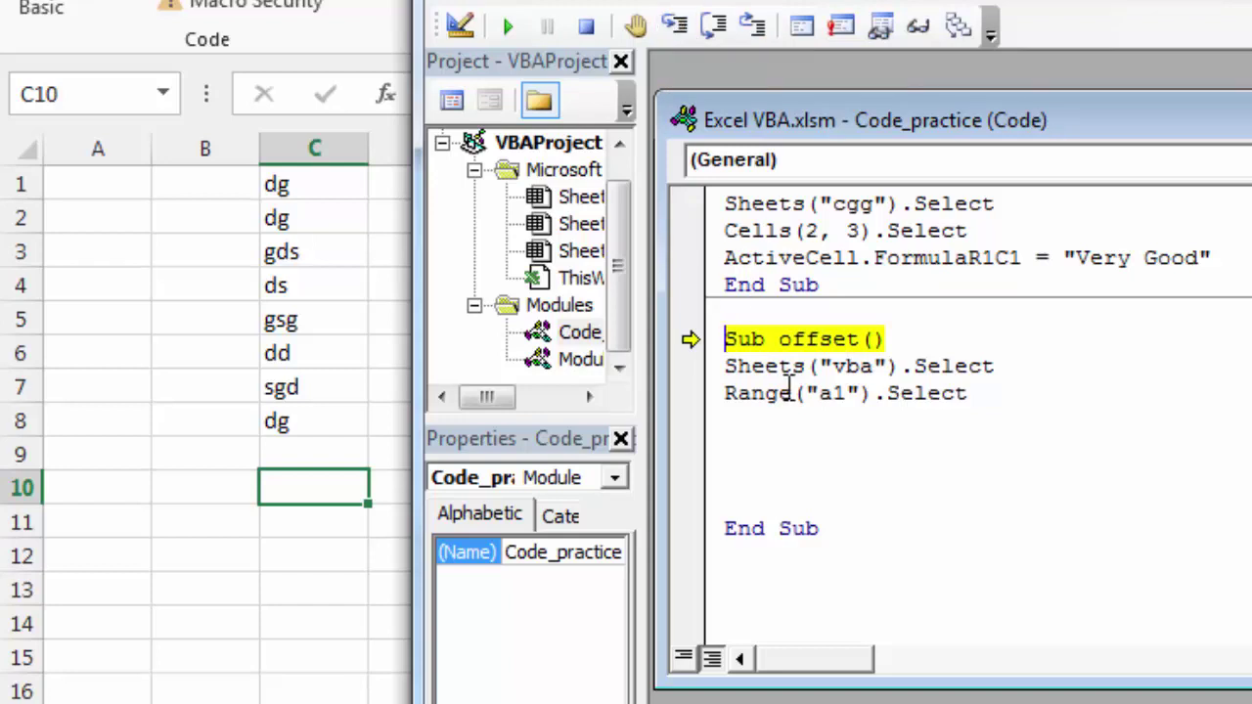
scroll(788, 382, "up", 1)
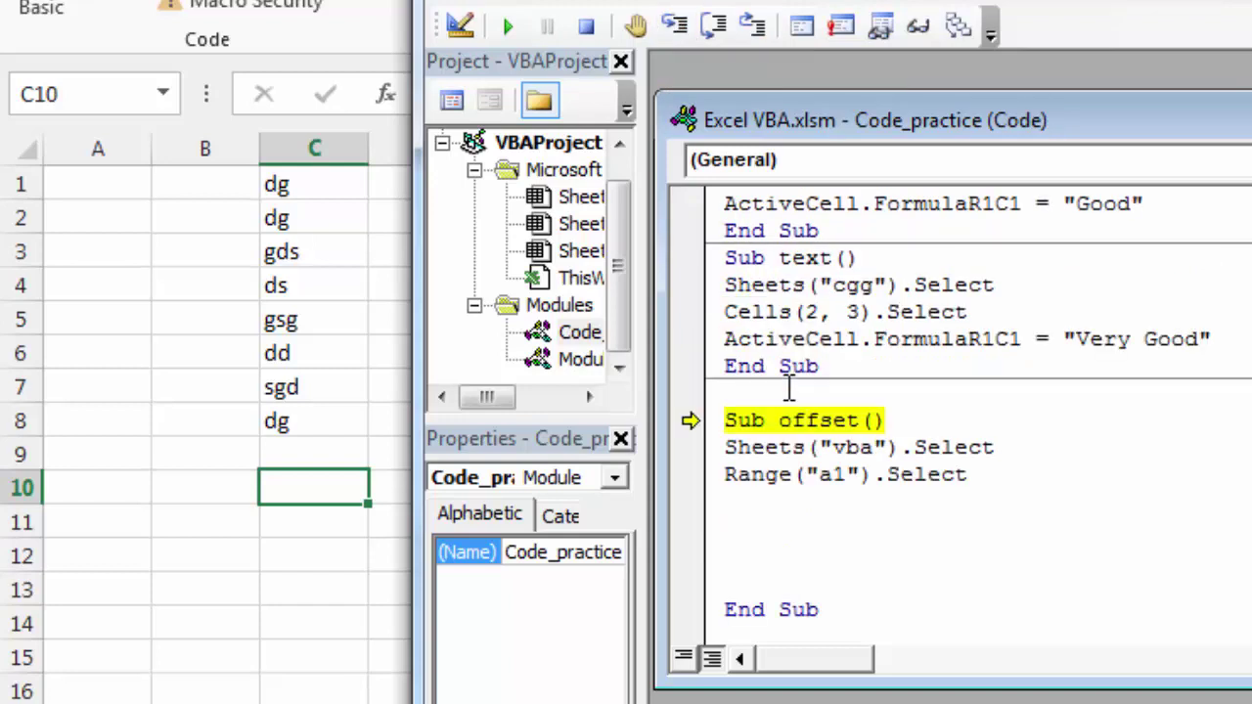
left_click(874, 313)
left_click(913, 475)
key("F8")
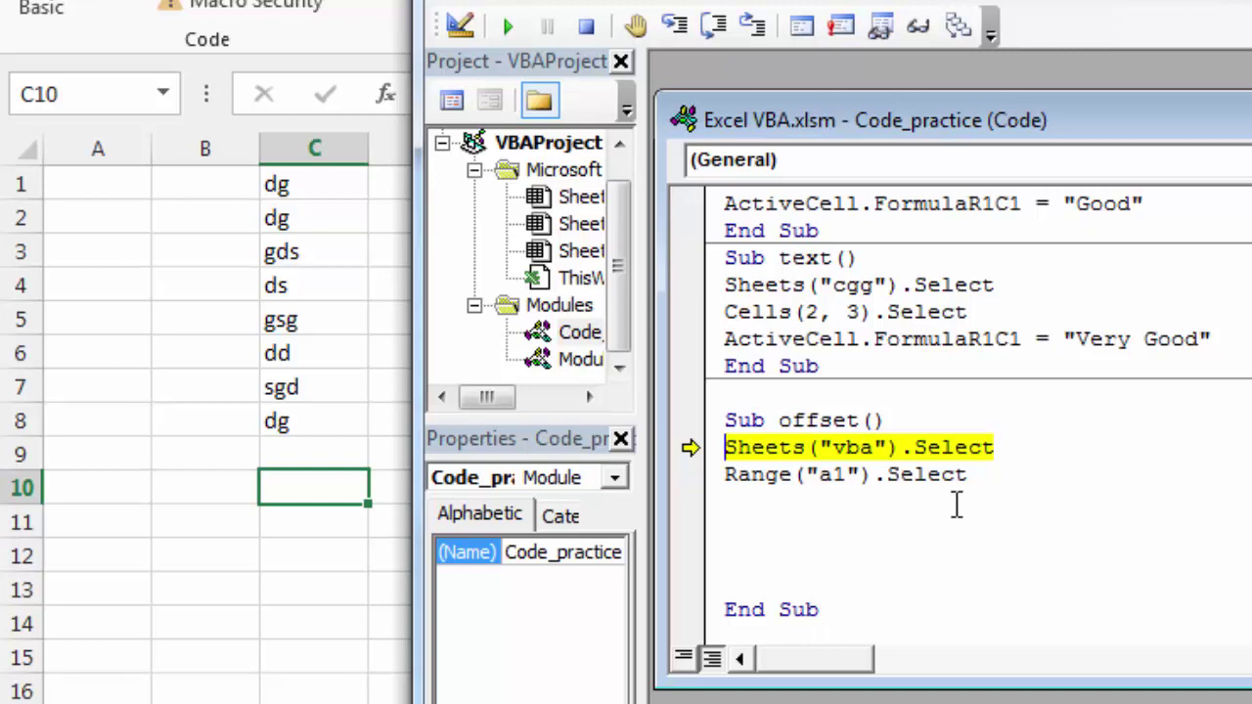
key("F8")
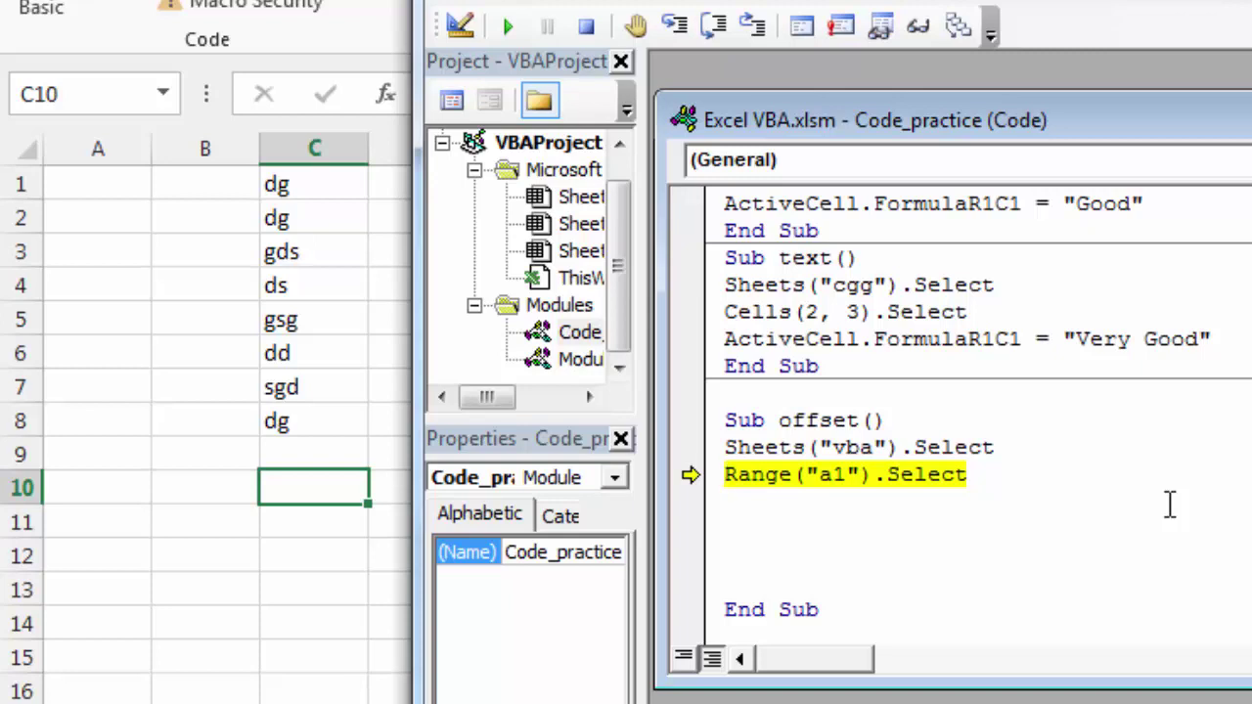
key("F8")
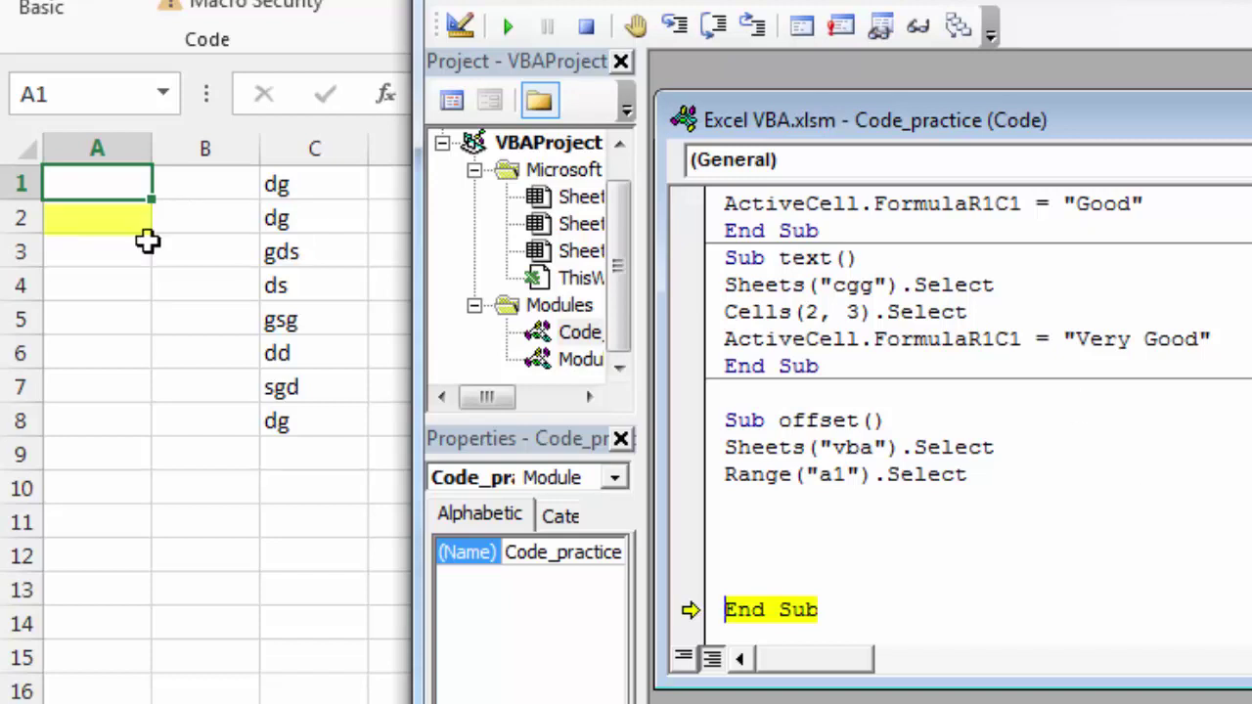
left_click(744, 500)
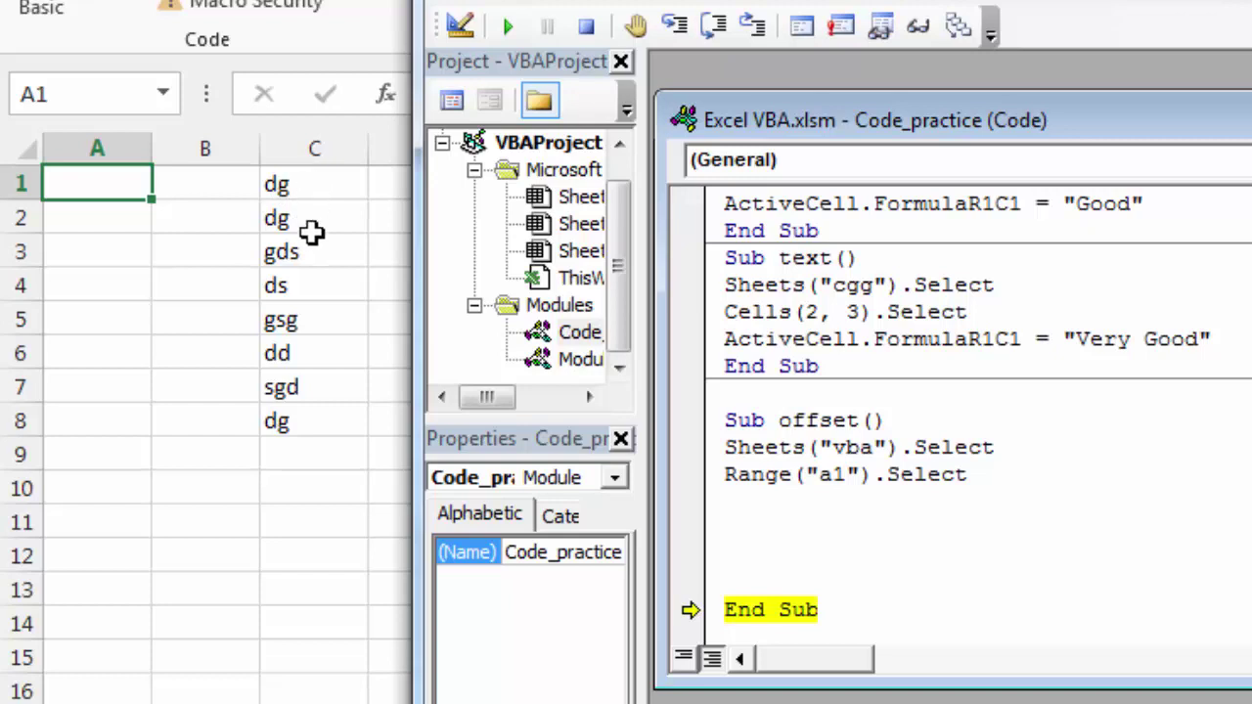
Step: Enter ffff in C9 and fgf in C10 on the vba sheet, then return to the code
left_click(316, 456)
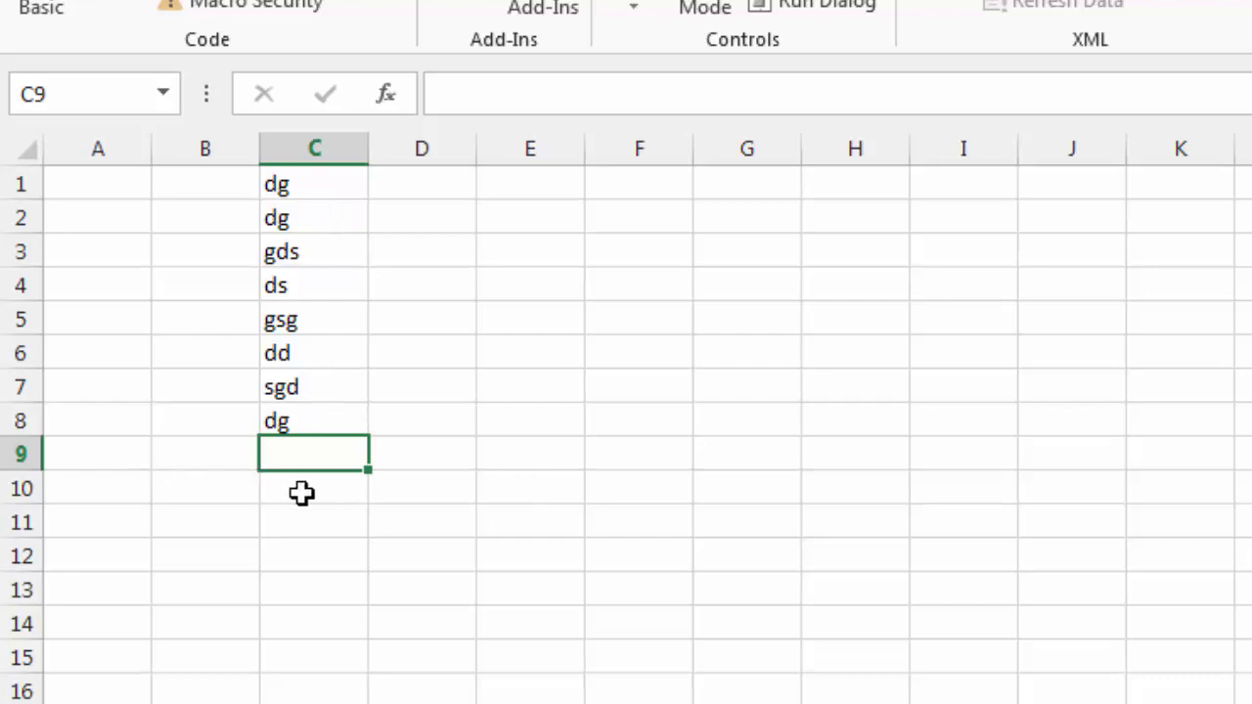
type("ffff")
key("Return")
type("fgf")
key("Return")
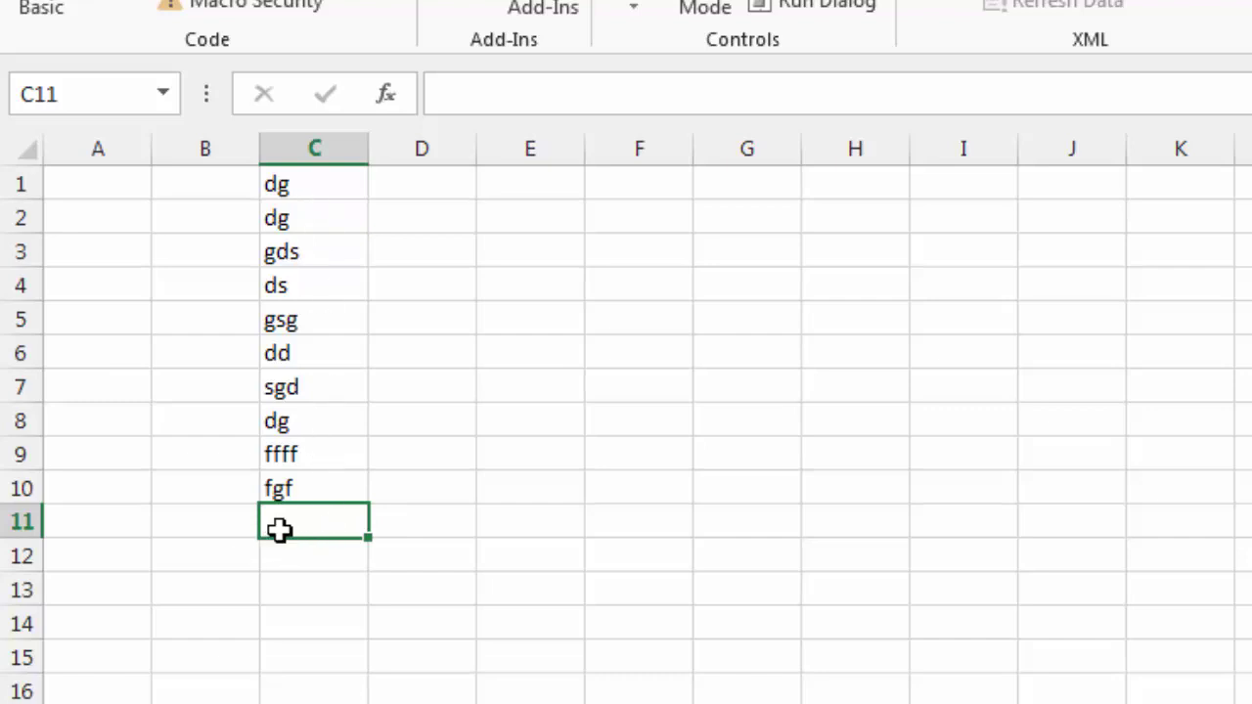
left_click(328, 457)
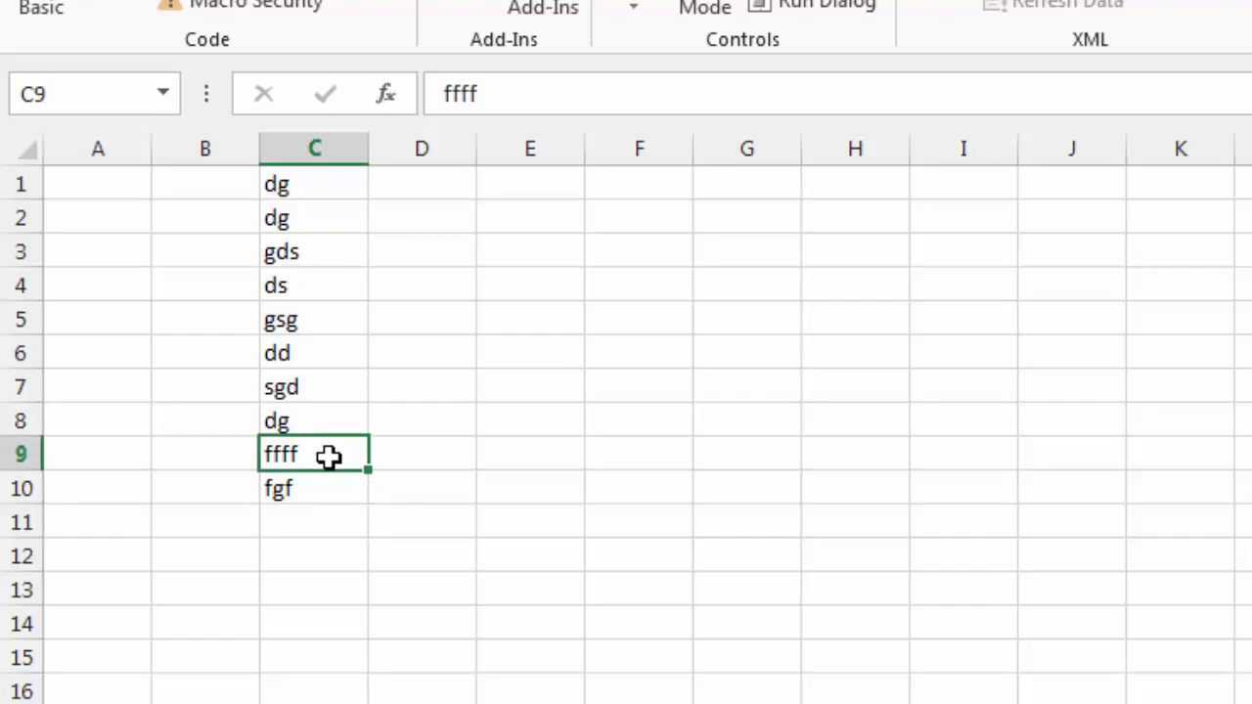
key("alt+F11")
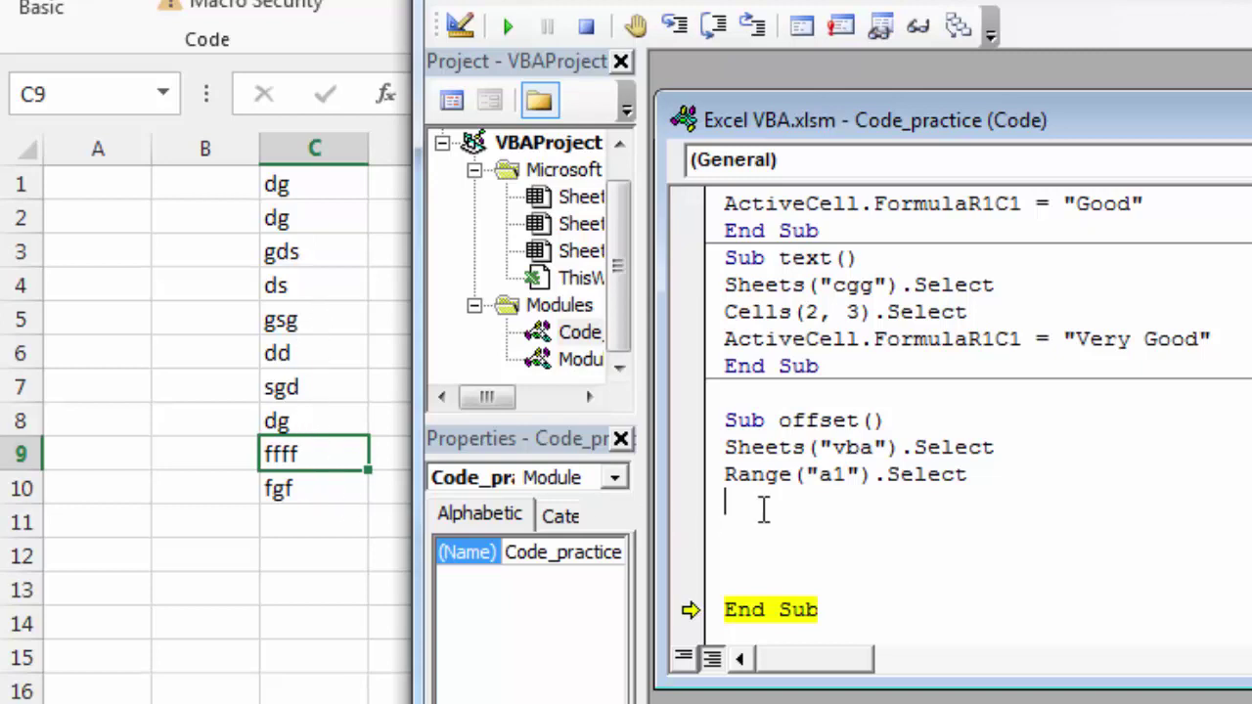
Step: Stop the paused run and start typing activecell.offset( below the Range("a1").Select line
left_click(730, 503)
key("F8")
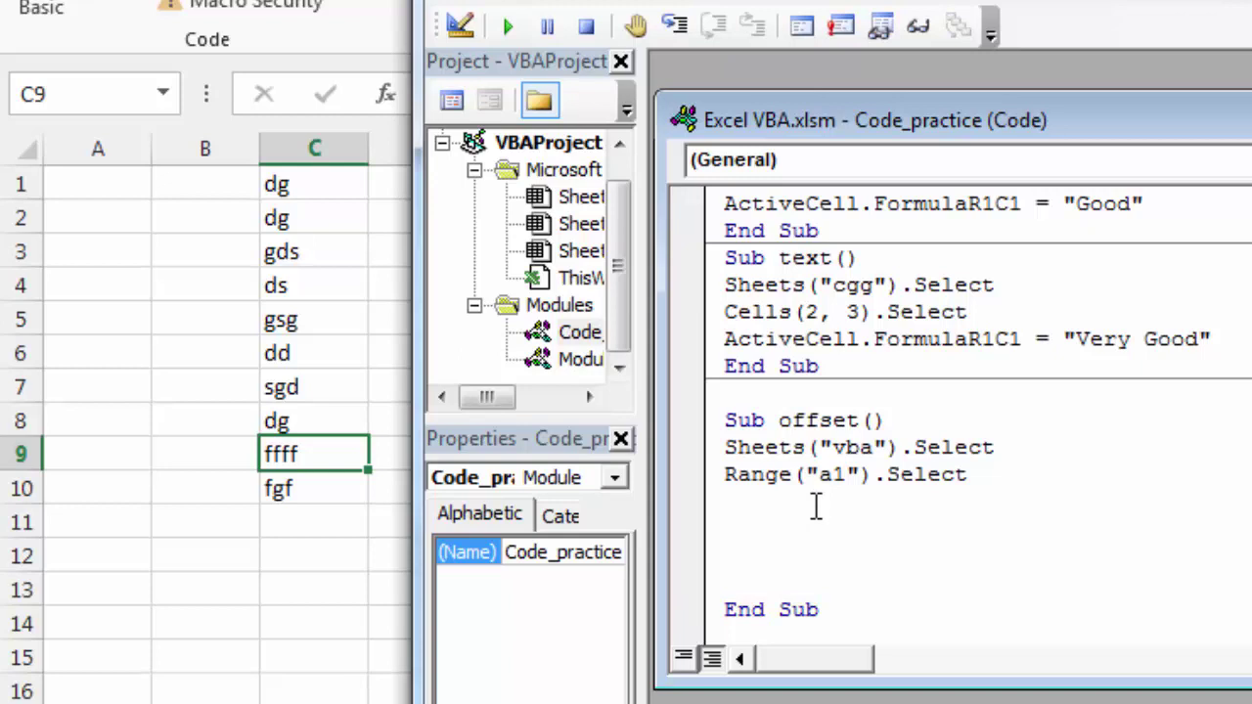
type("activecell.off")
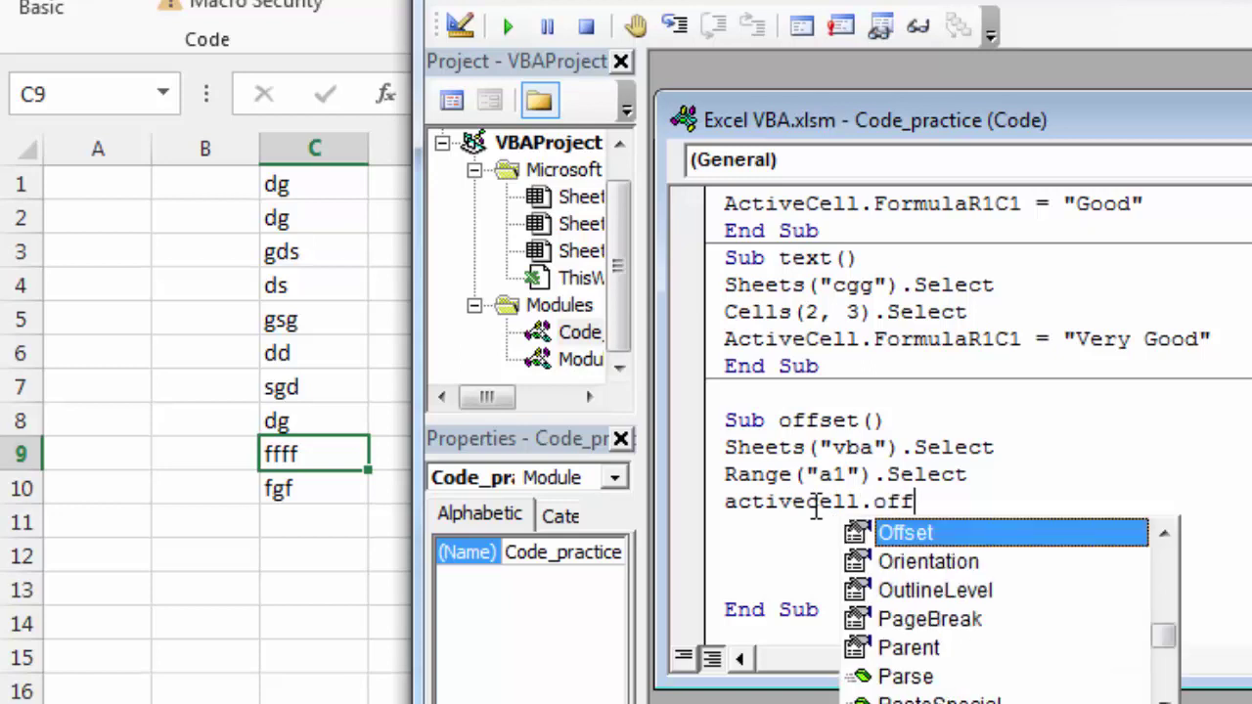
type("set(")
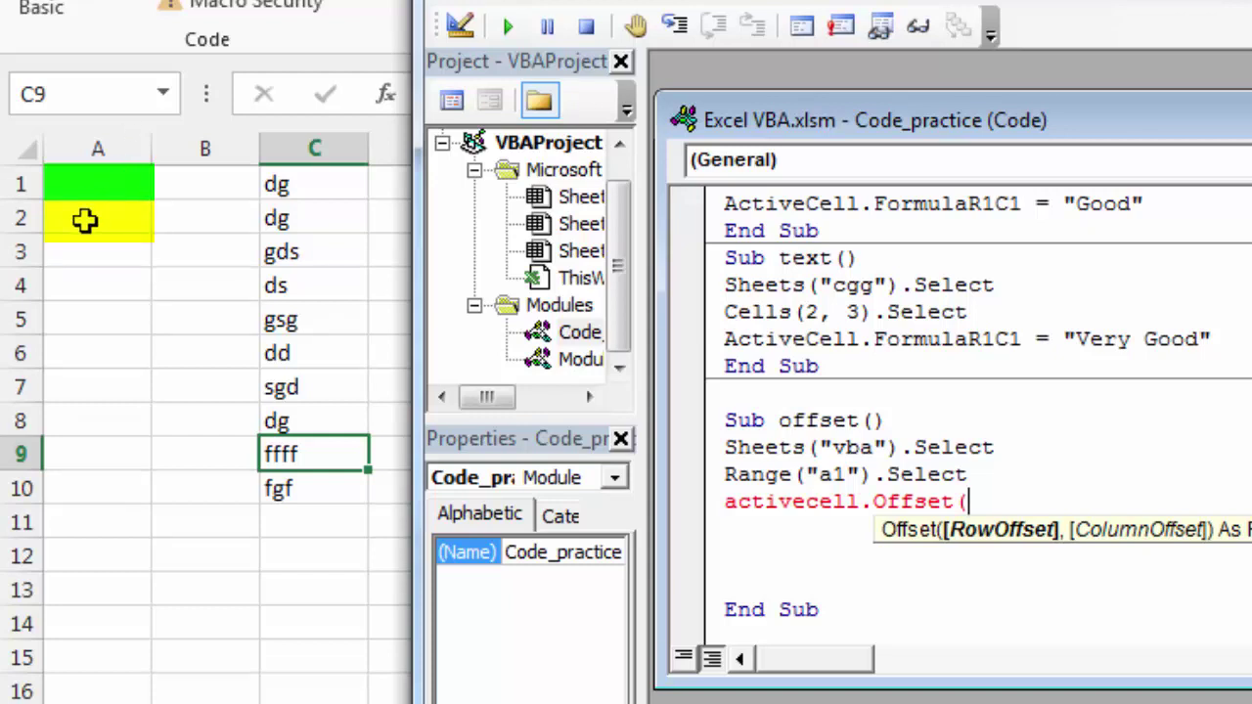
Step: Complete the line as ActiveCell.Offset(1, 0).Select and begin stepping with F8
type("1,")
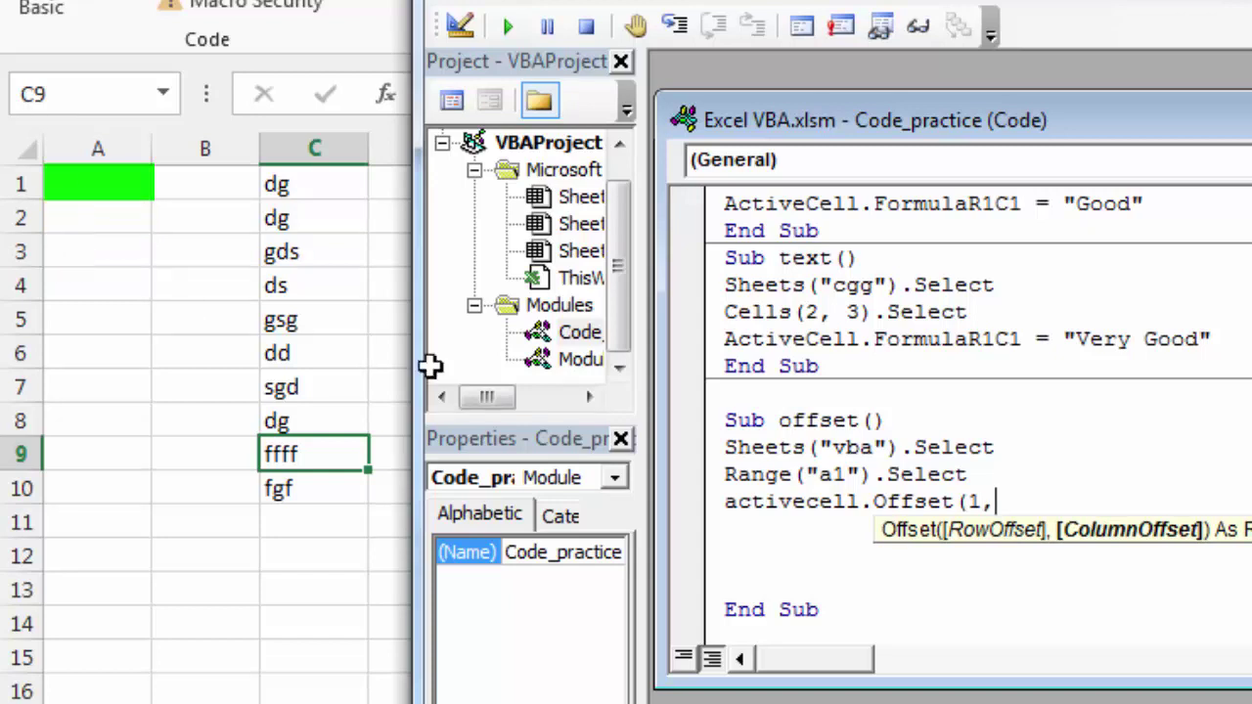
type("0")
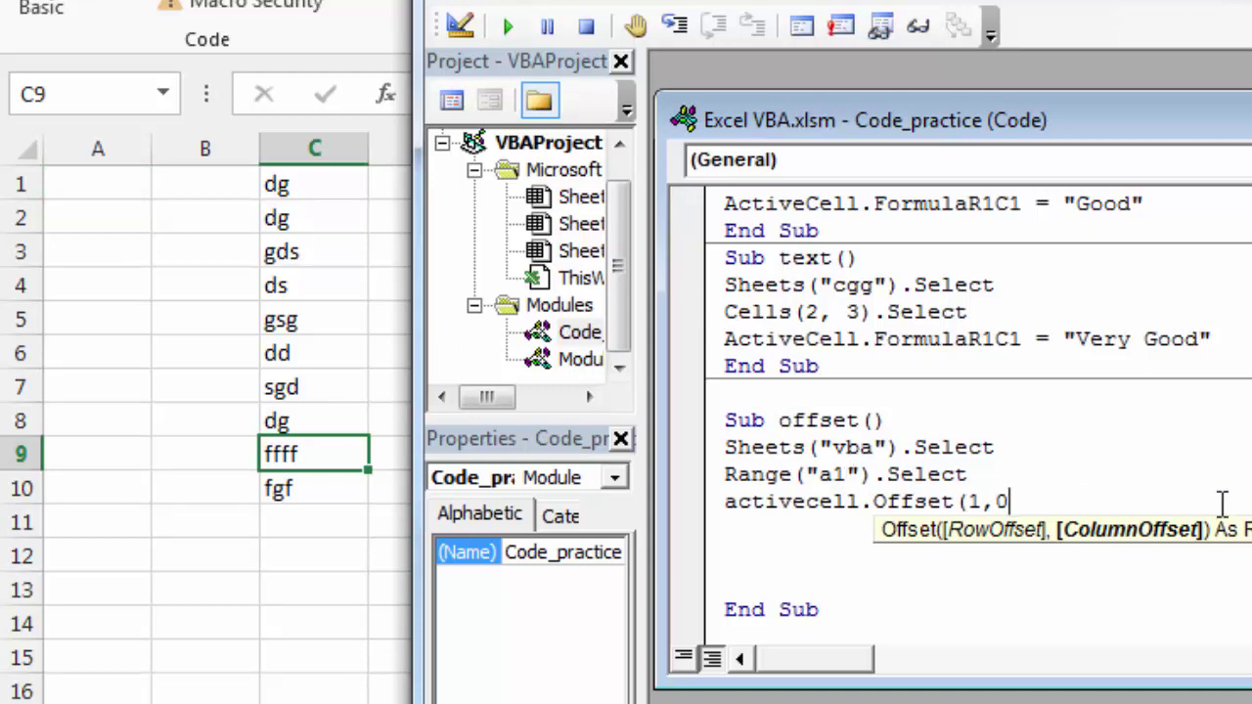
type(").select")
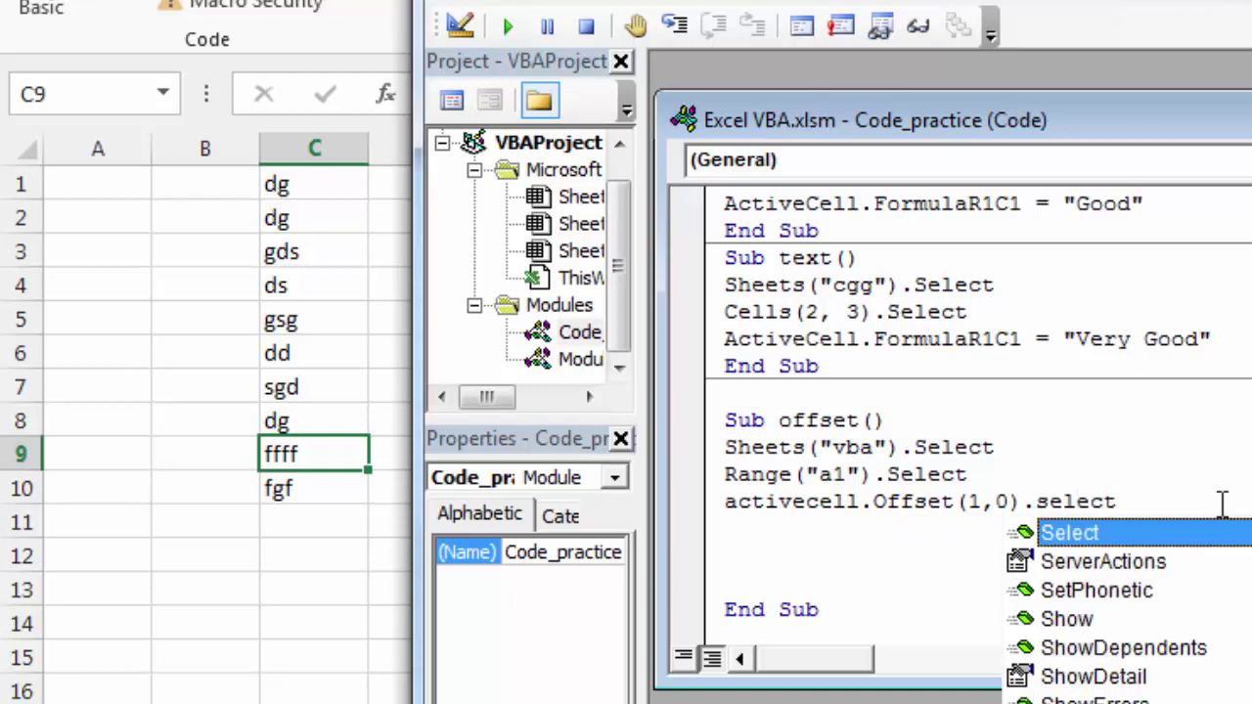
key("Return")
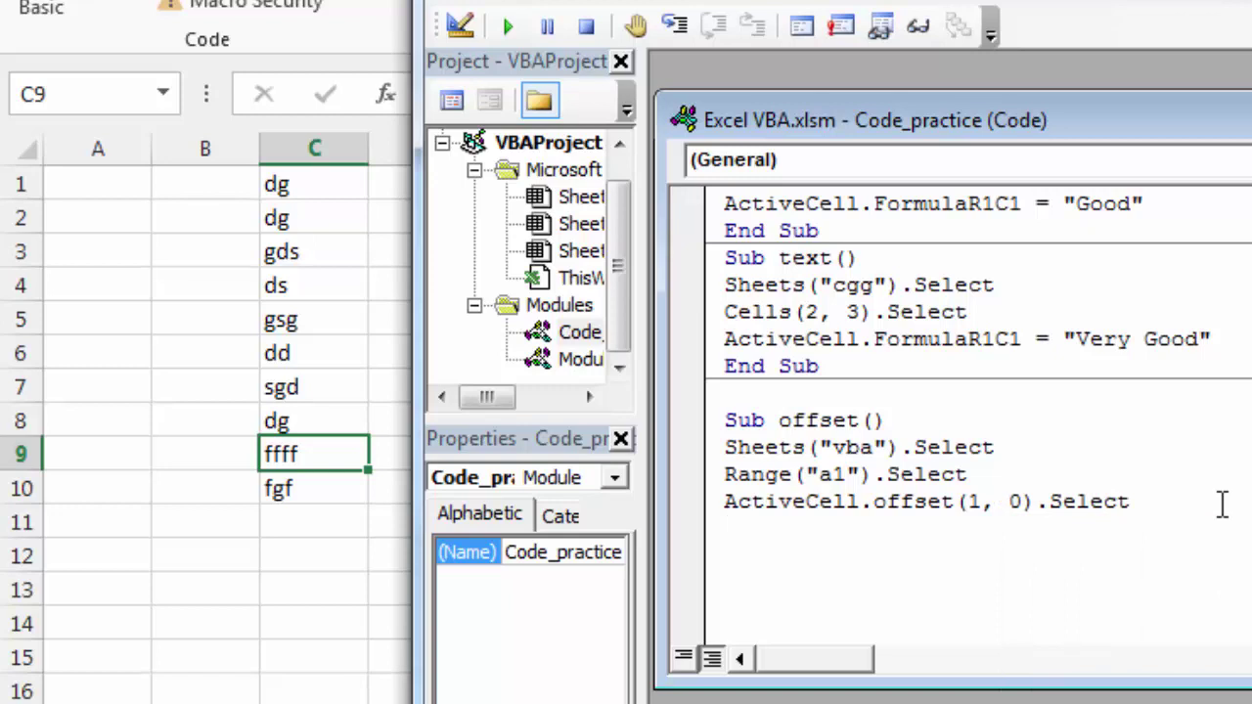
key("F8")
Step: Step through the offset macro with F8 so the selection moves down to A2
key("F8")
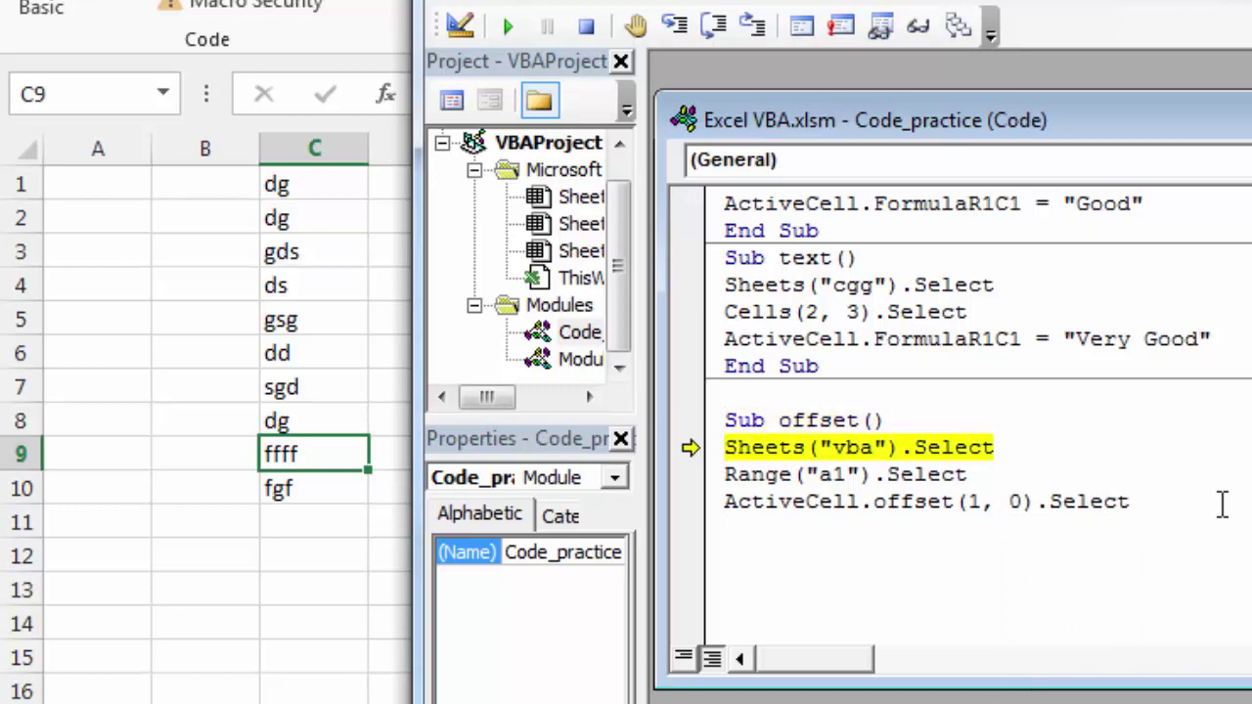
key("F8")
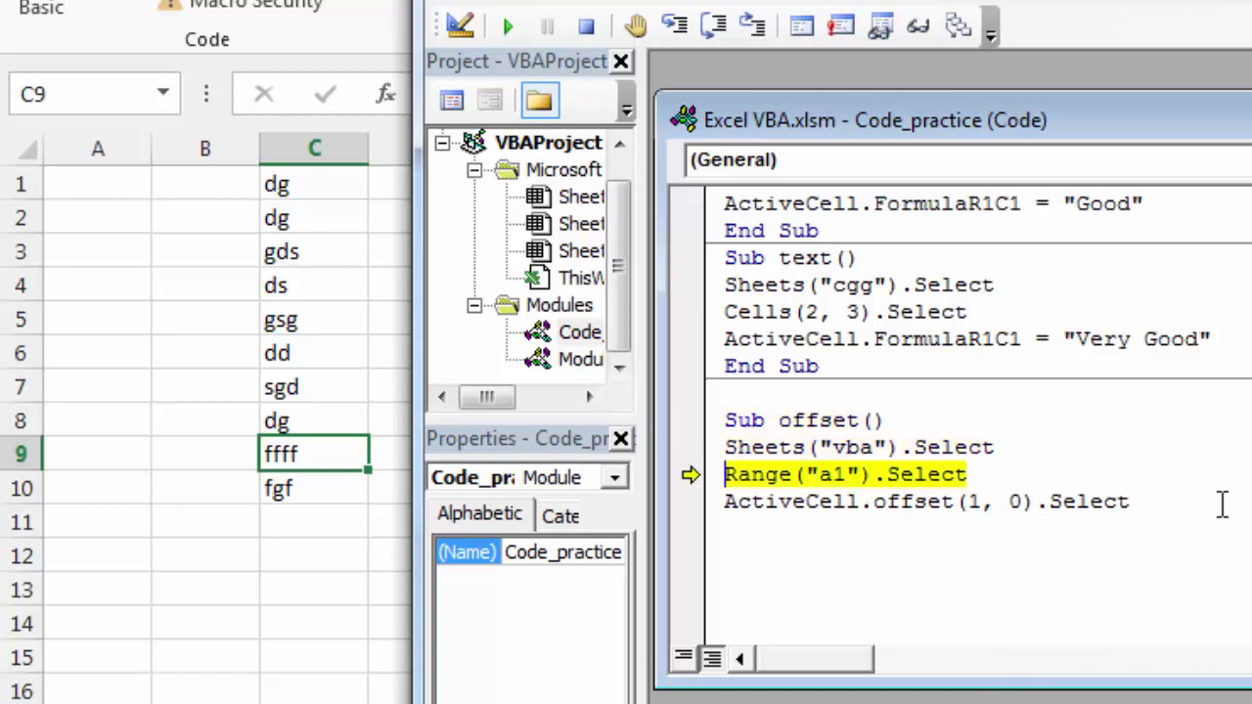
key("F8")
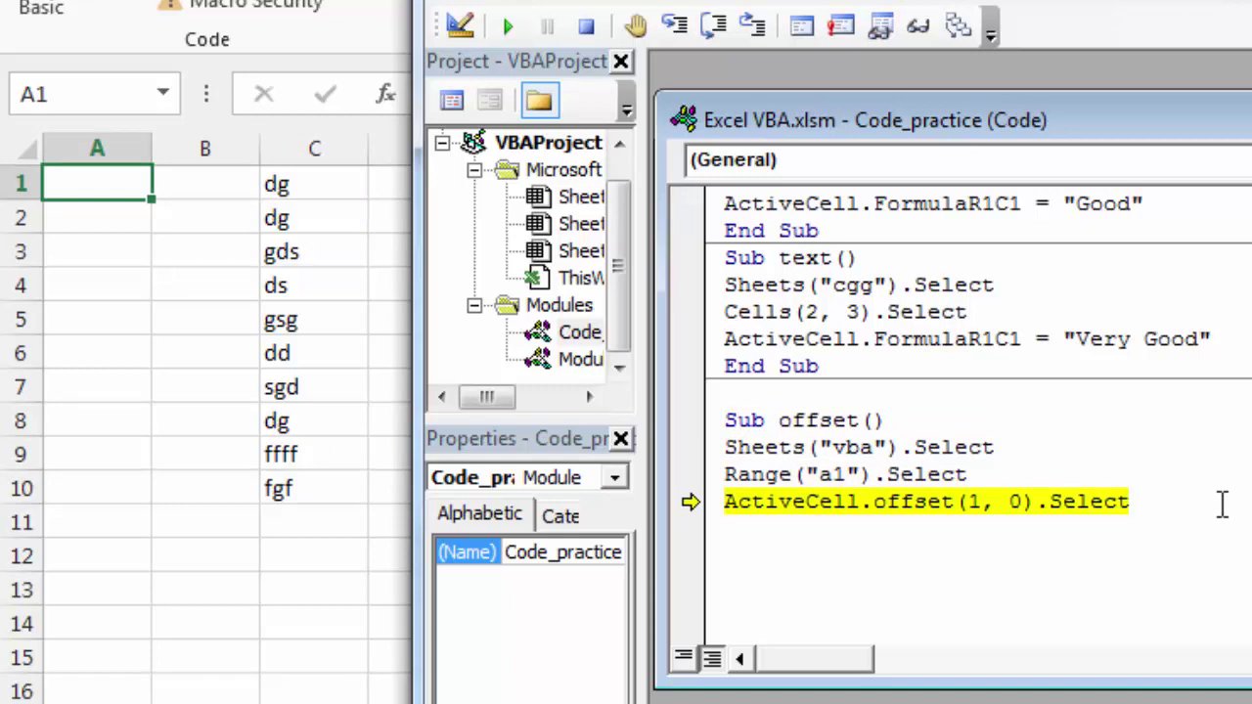
key("F8")
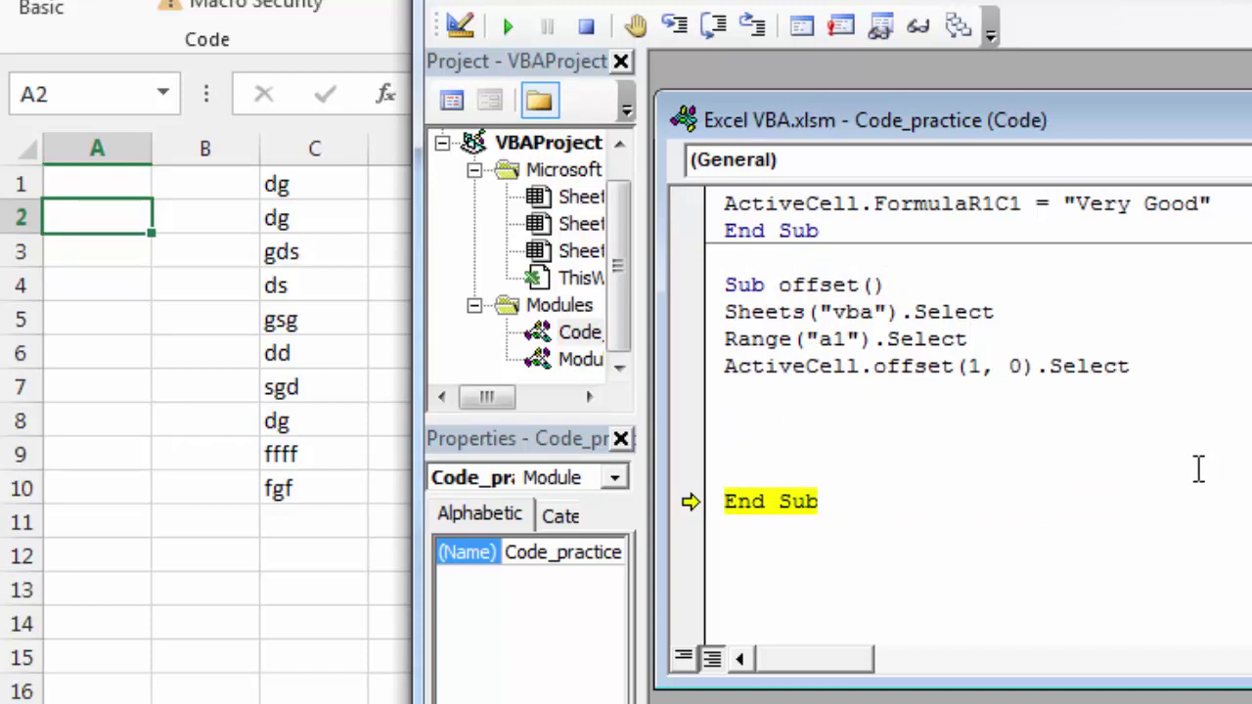
Step: Enter dgd in A1, dgg in A7 and dgd in A8, move to B6, and return to the macro
left_click(87, 187)
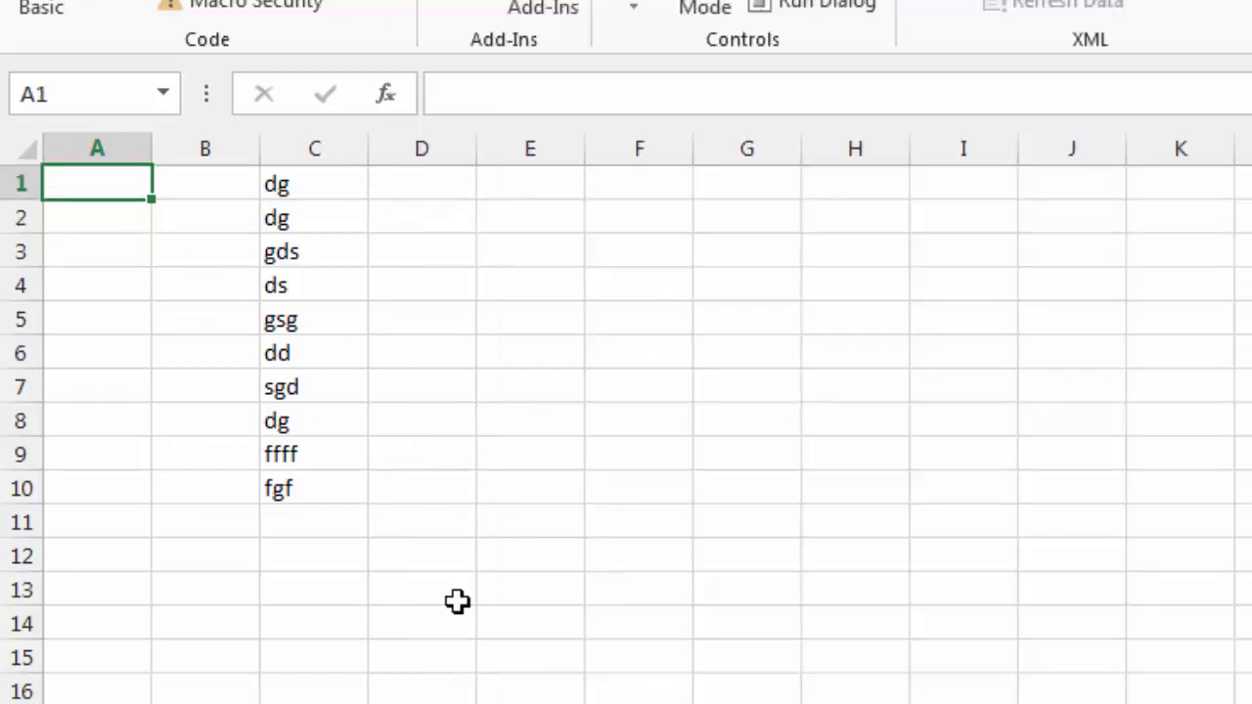
type("dgd")
key("Down")
key("Down")
key("Down")
key("Down")
key("Down")
key("Down")
type("dgg")
key("Return")
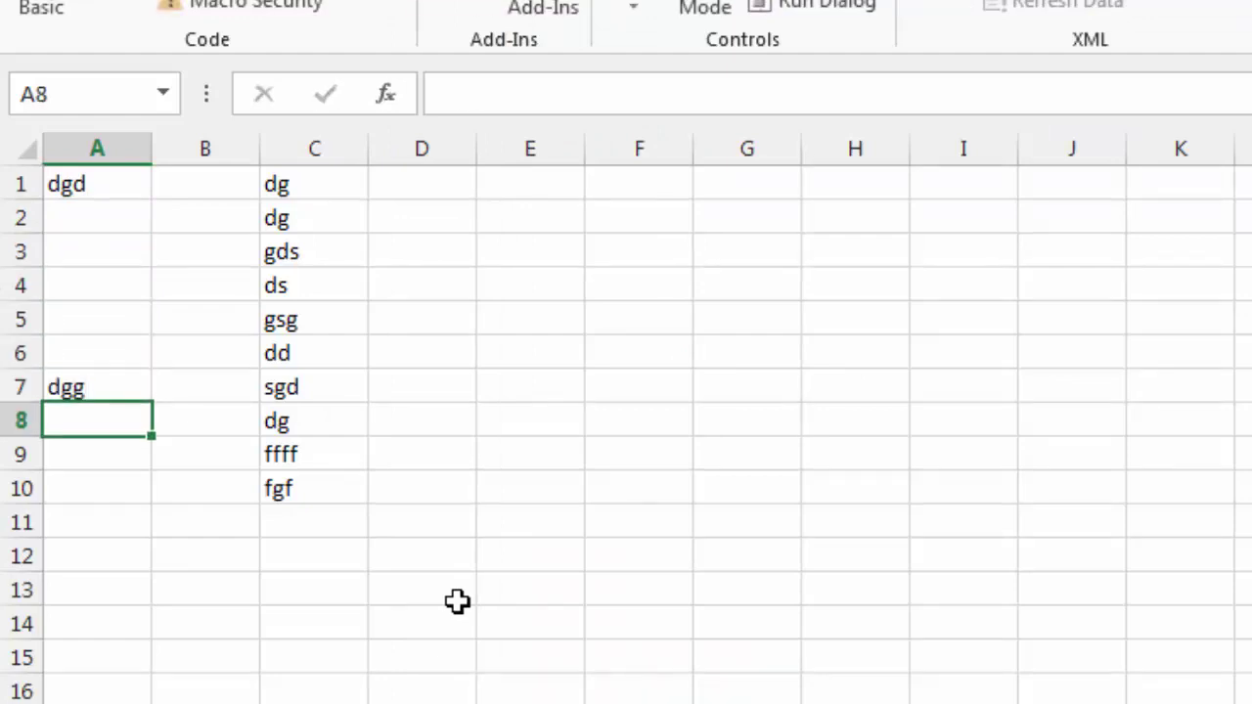
type("dgd")
key("Return")
key("Up")
key("Up")
key("Up")
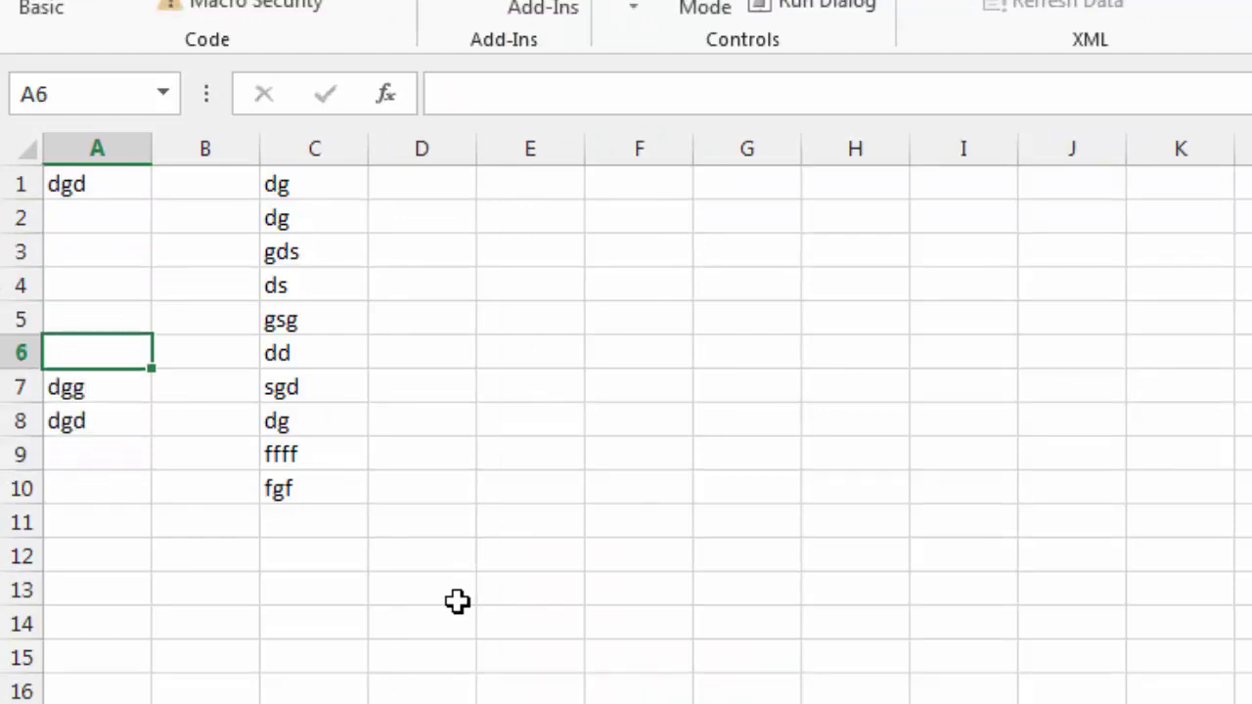
key("Right")
key("Up")
key("Up")
key("Down")
key("Down")
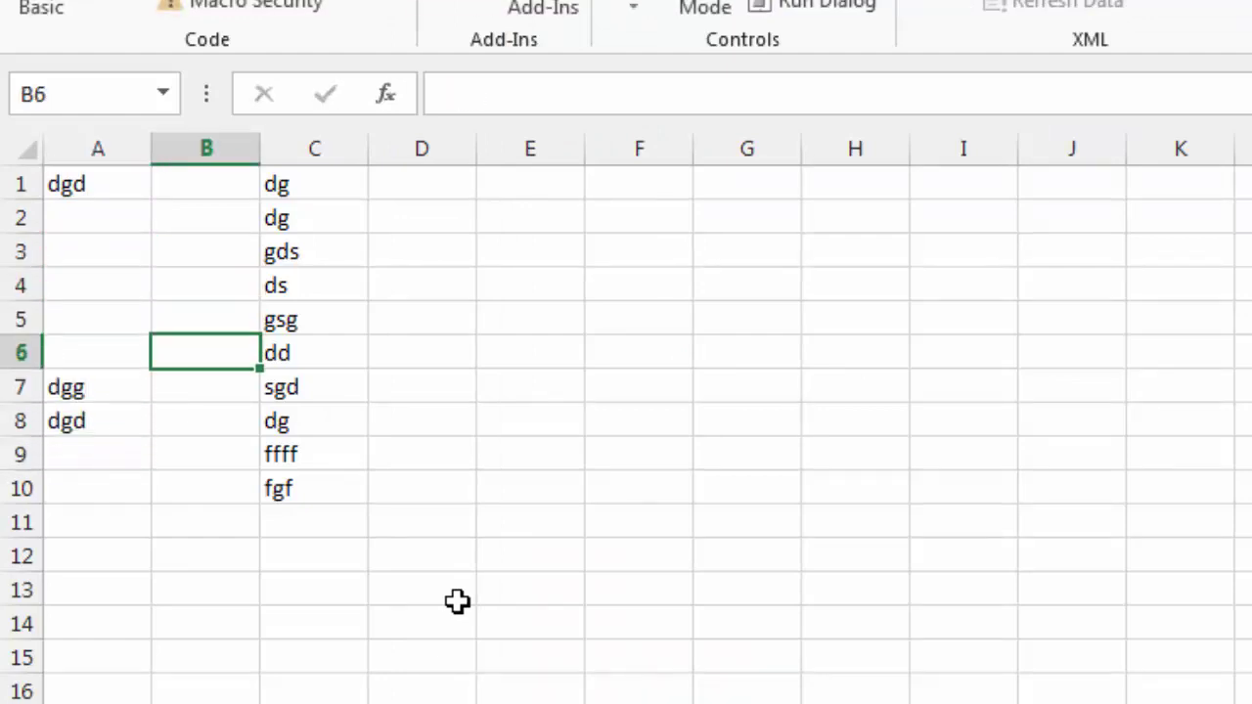
key("alt+F11")
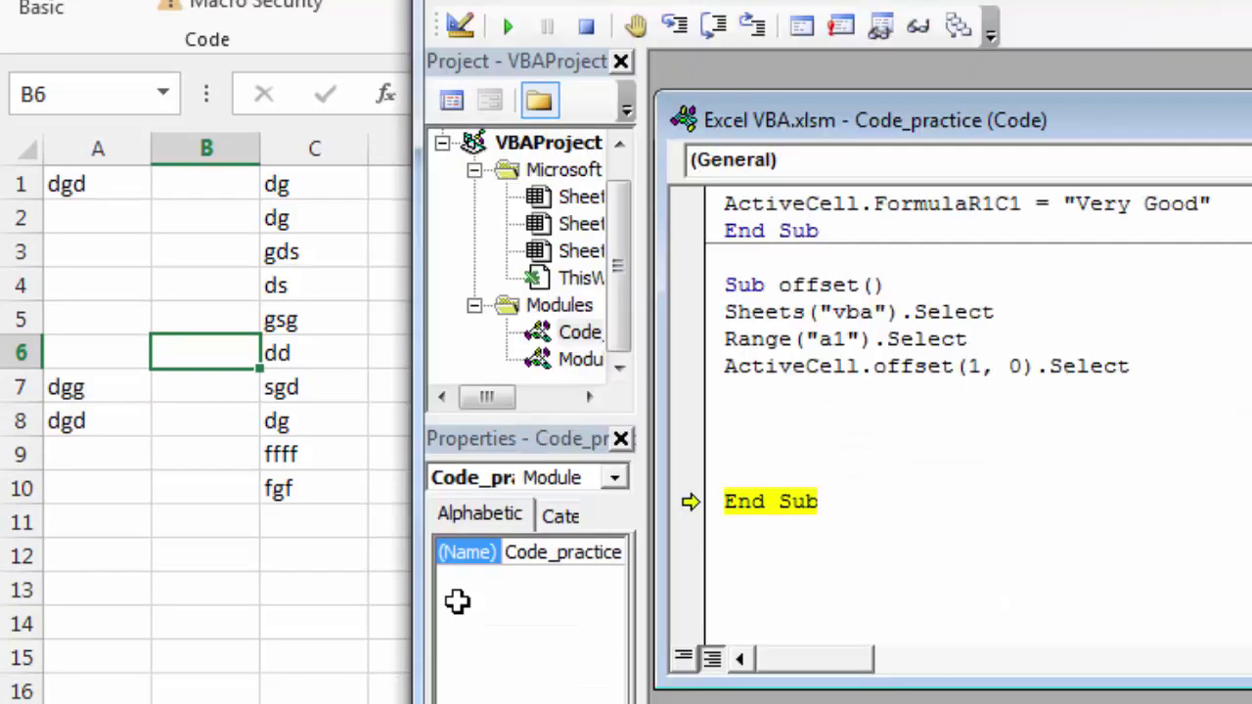
Step: Finish the offset macro run and add ActiveCell.offset(3, 2).Select below the first offset line
key("F8")
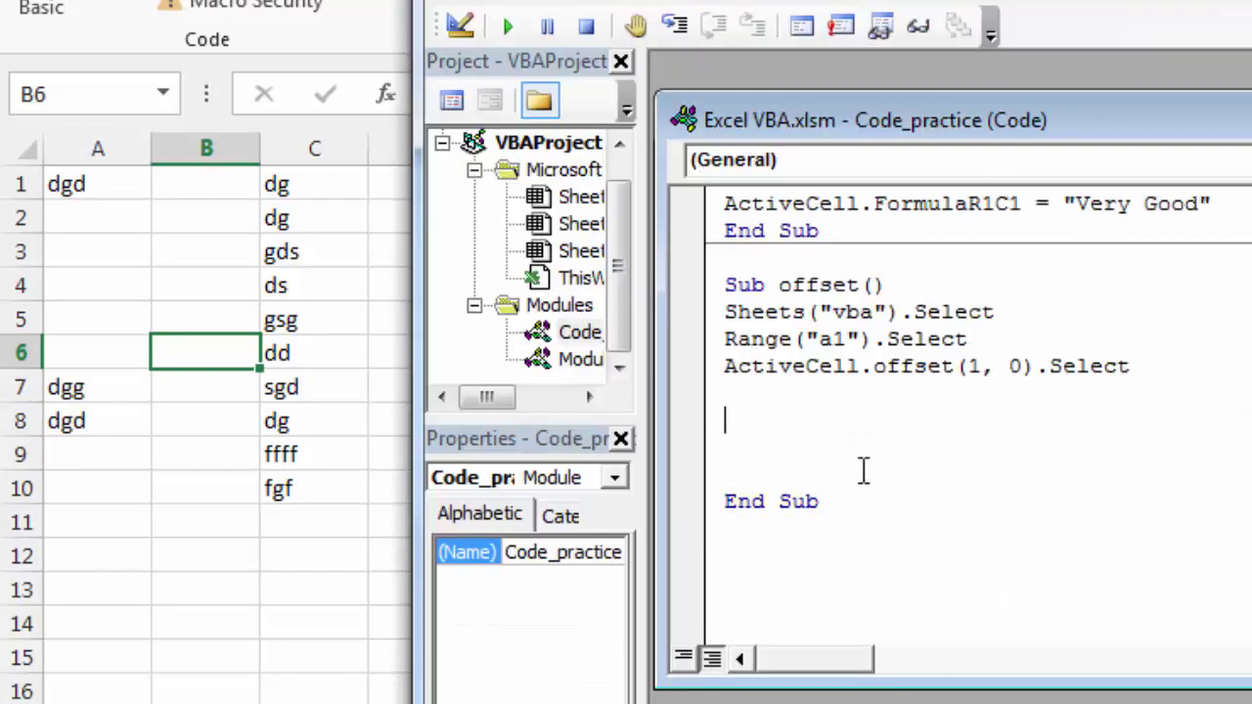
key("Up")
type("activecell")
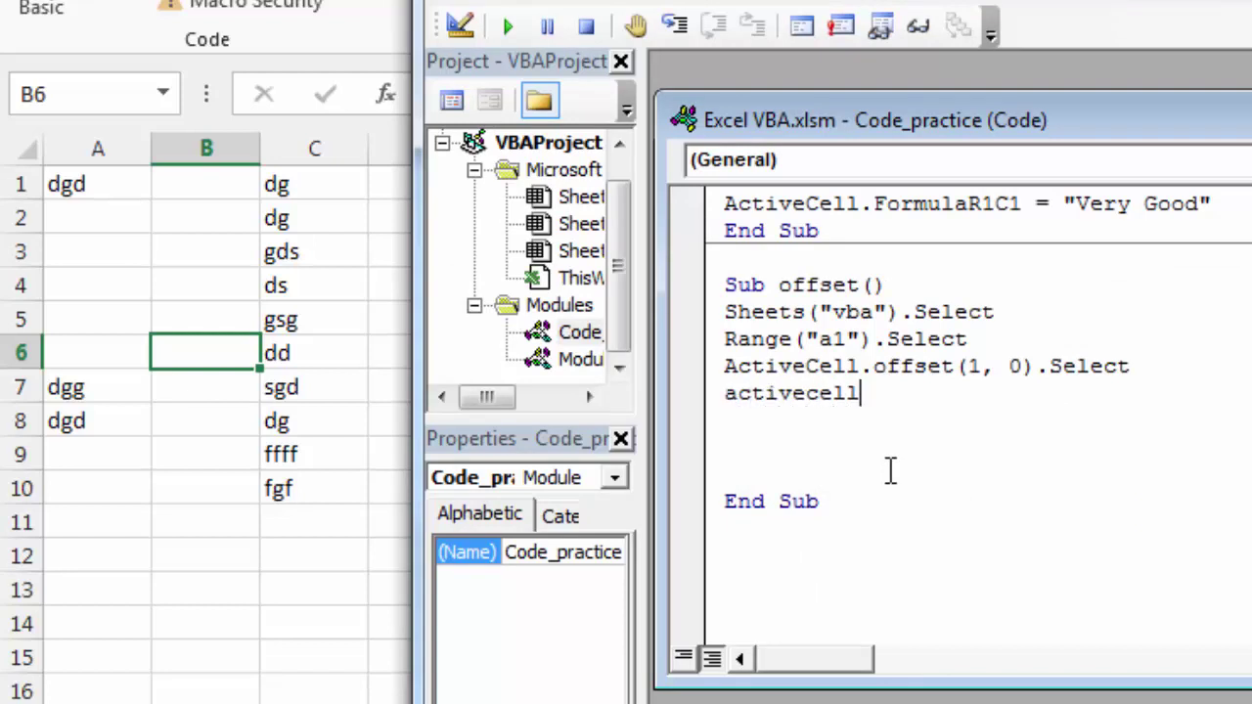
type(".offset")
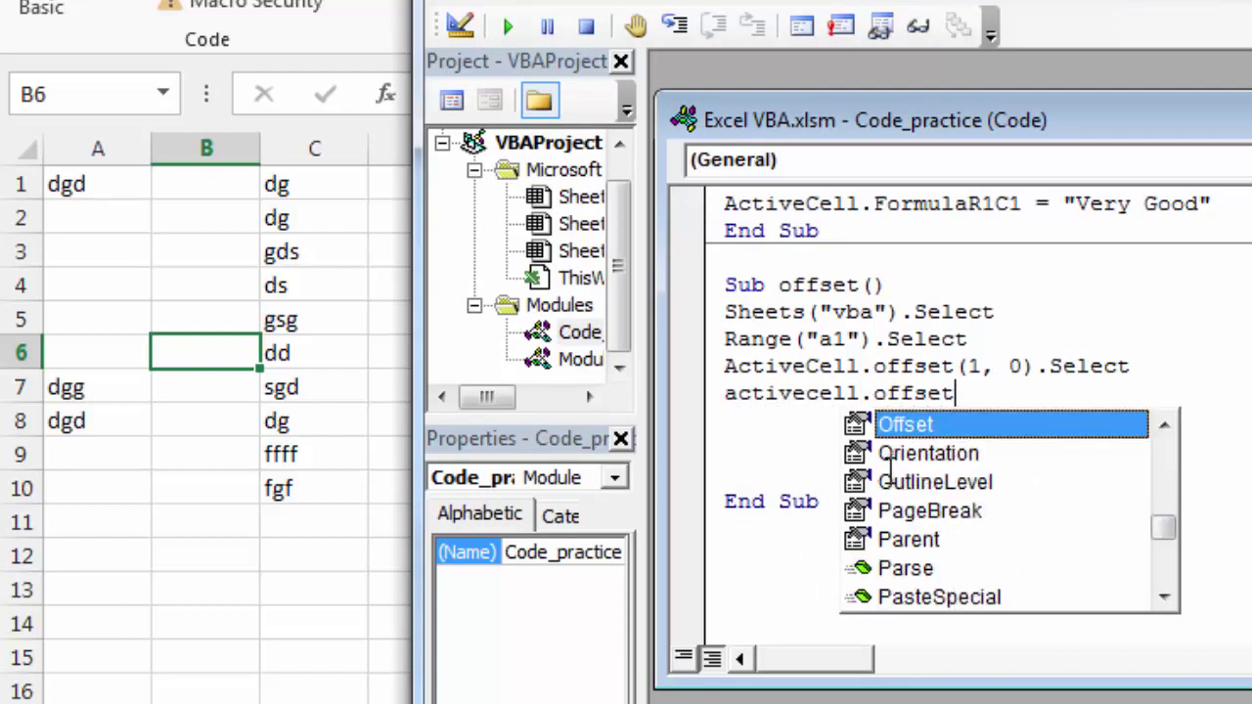
type("(3,2")
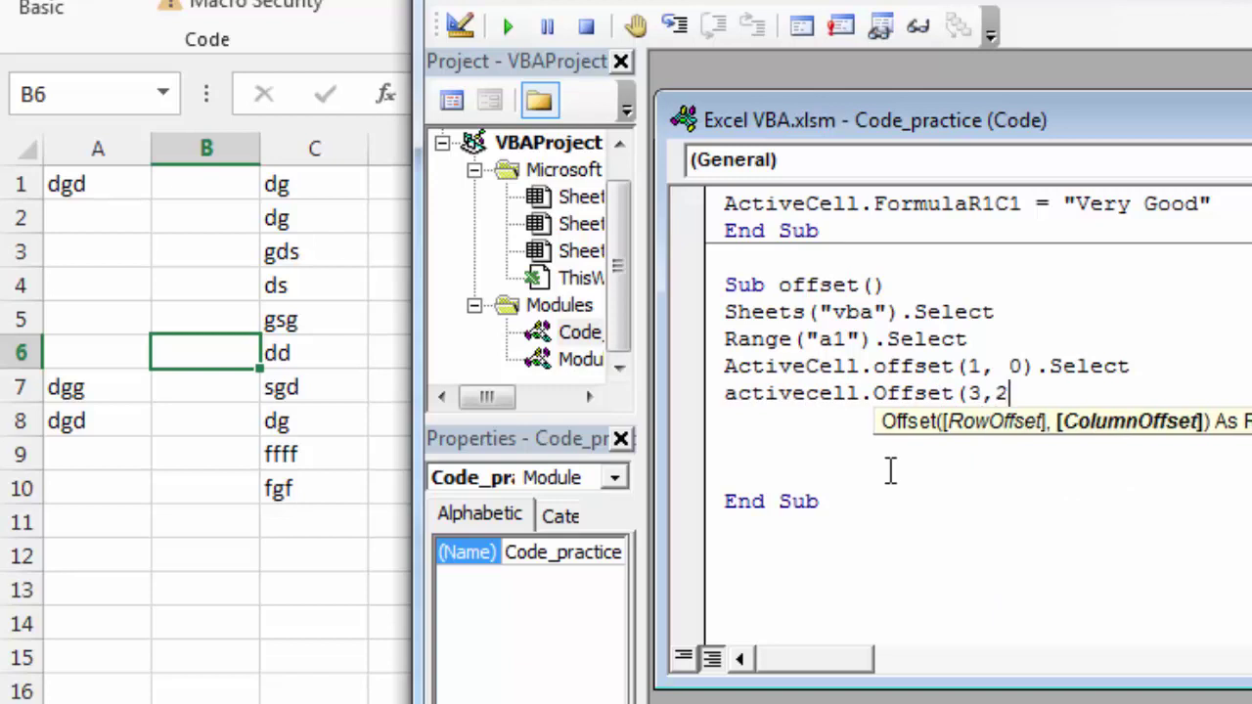
type(").select")
key("Return")
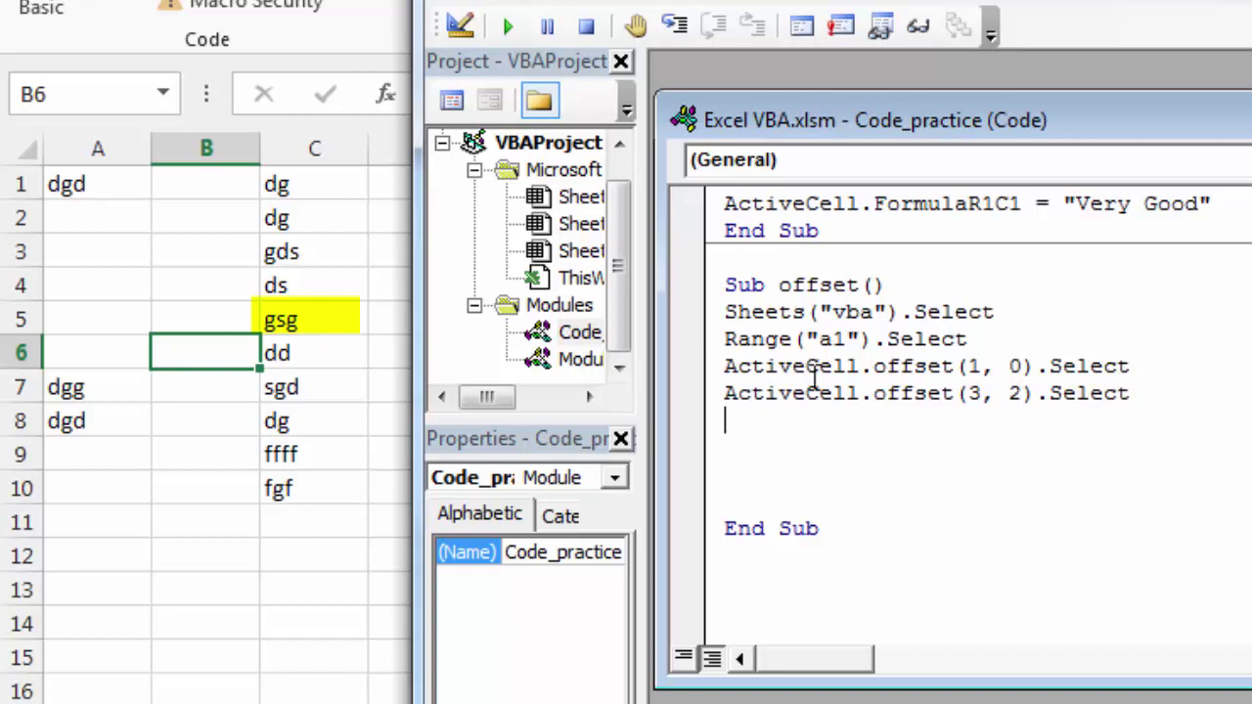
Step: Step through the offset macro with F8, selecting A1, then A2, and landing on C5
left_click(893, 393)
key("F8")
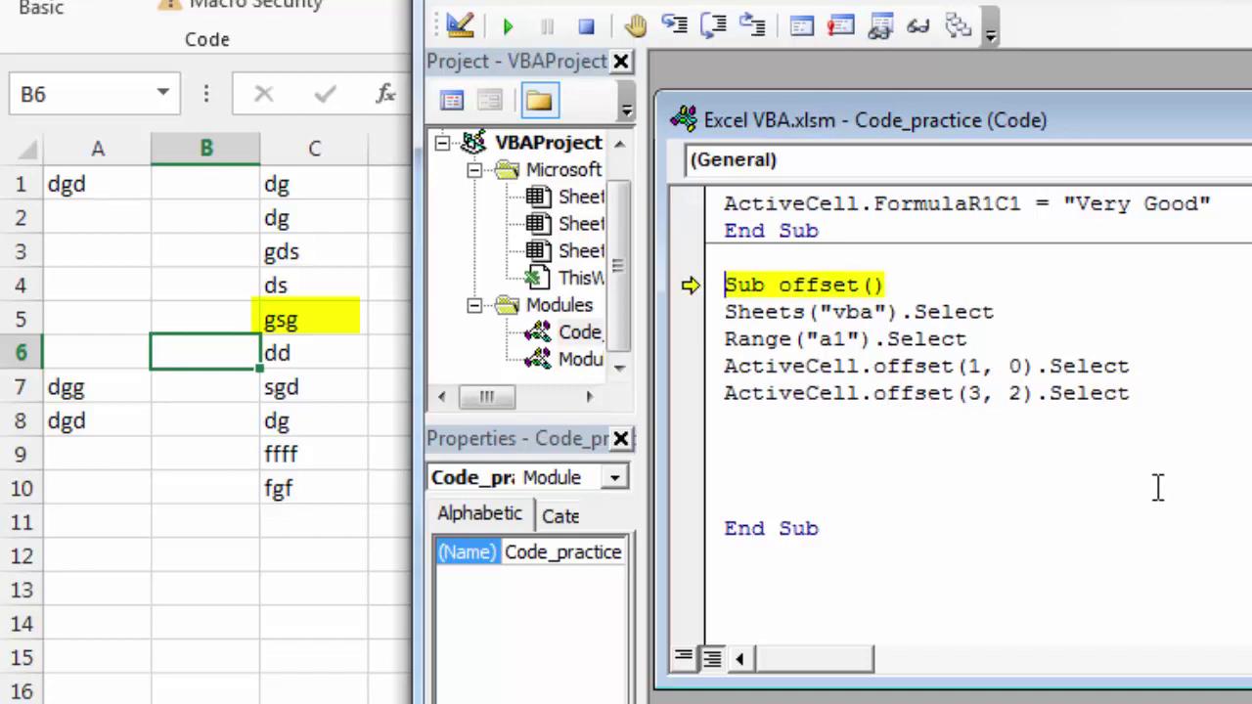
key("F8")
key("F8")
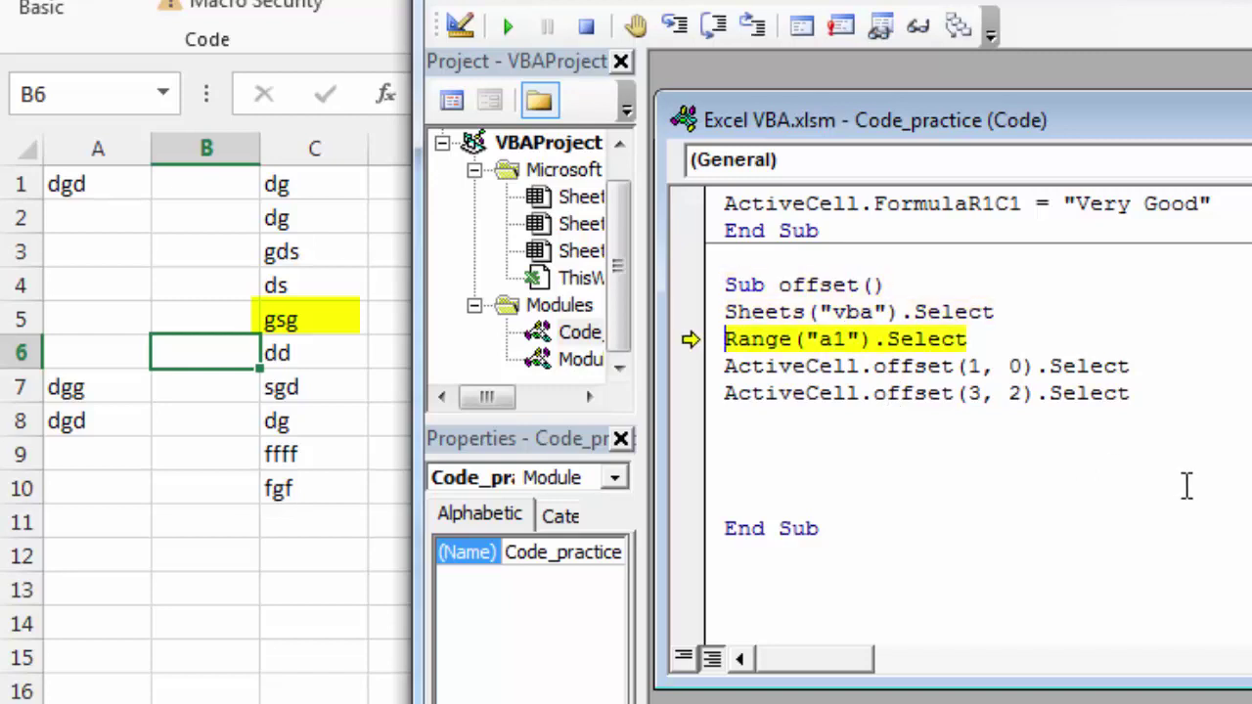
key("F8")
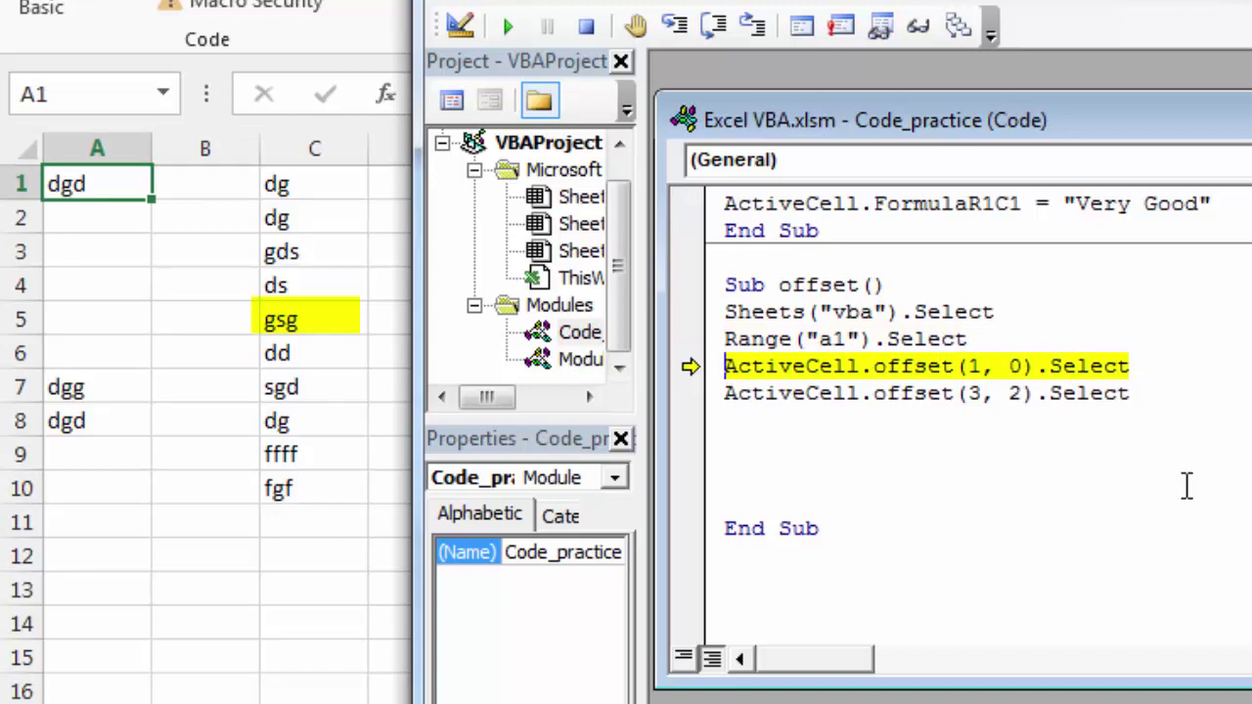
key("F8")
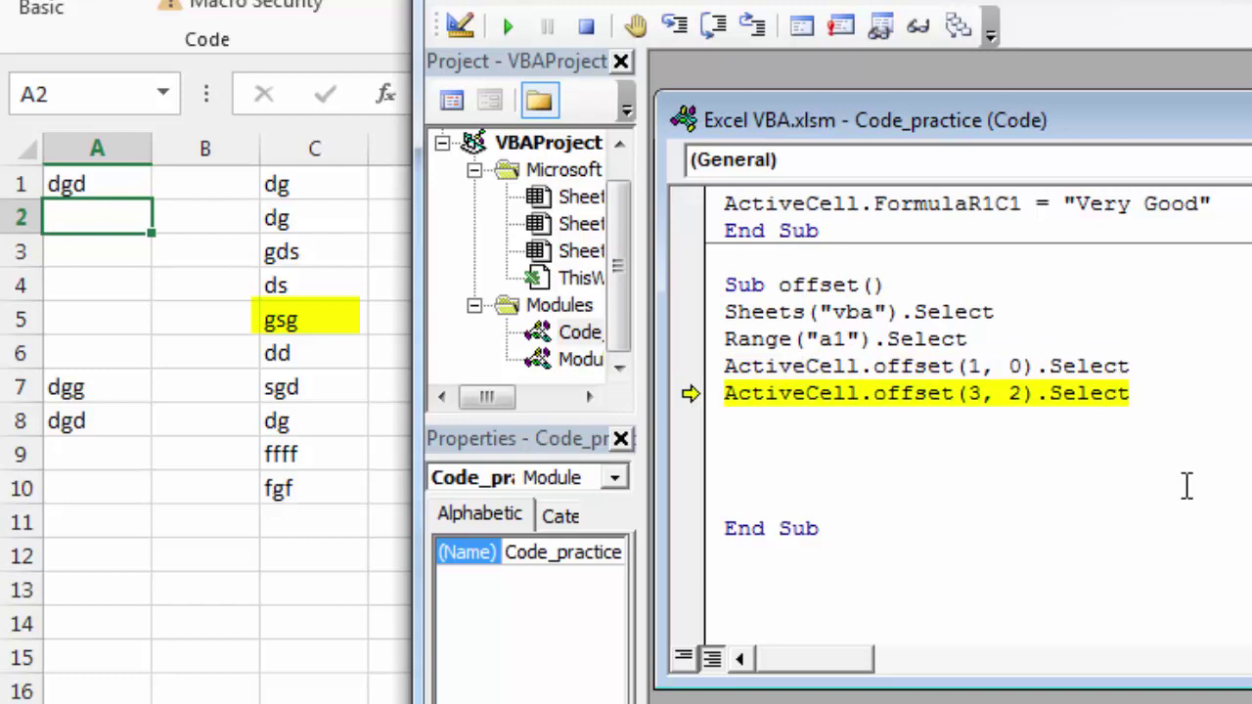
key("F8")
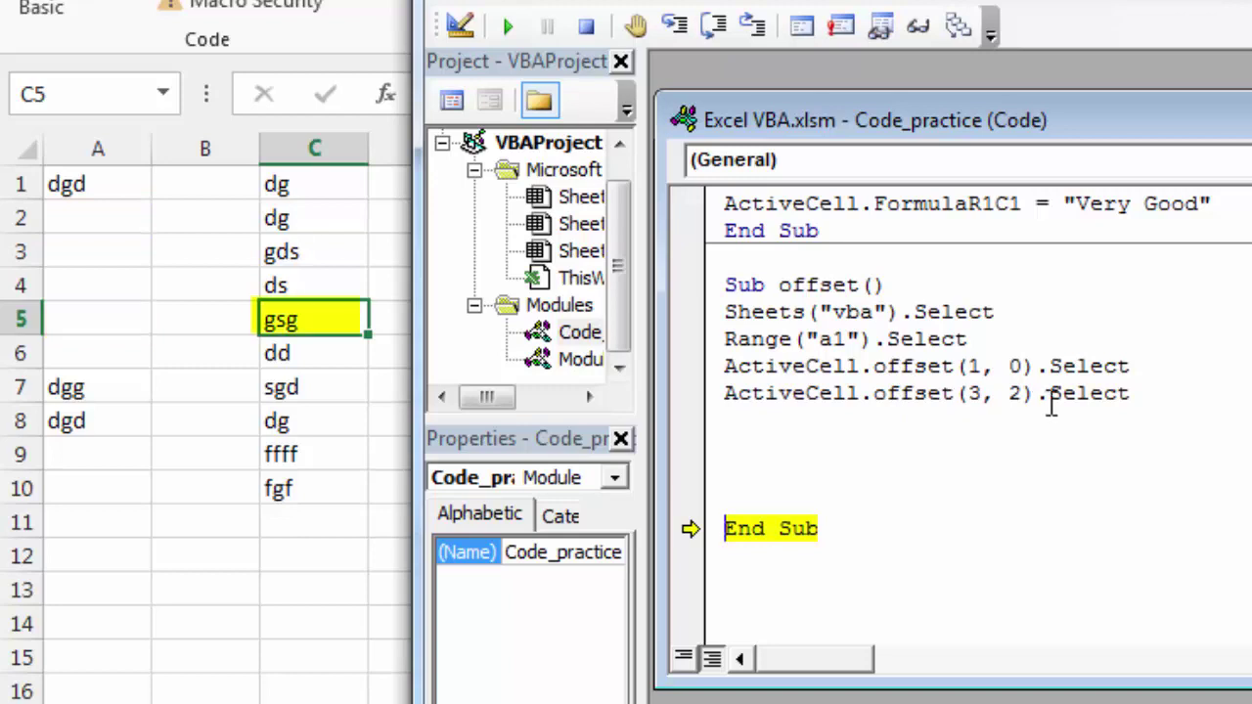
key("F8")
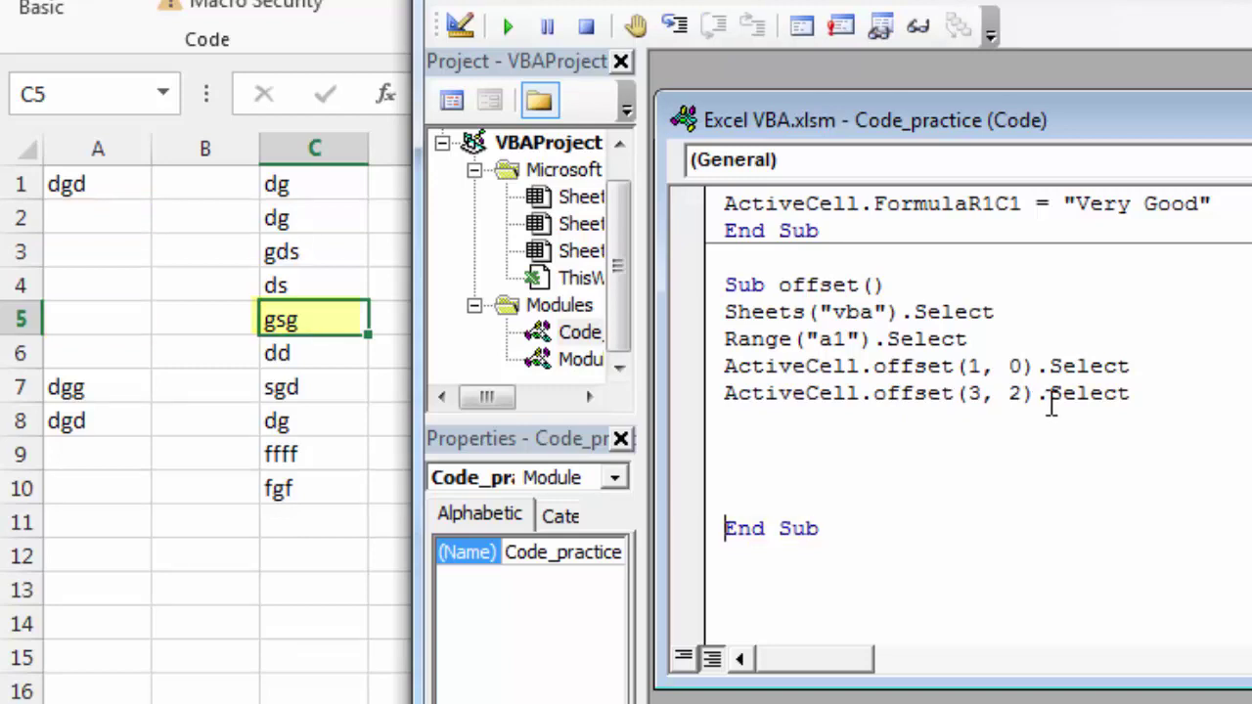
Step: Back on the worksheet, select various cells in columns A and B, ending on C11
left_click(350, 418)
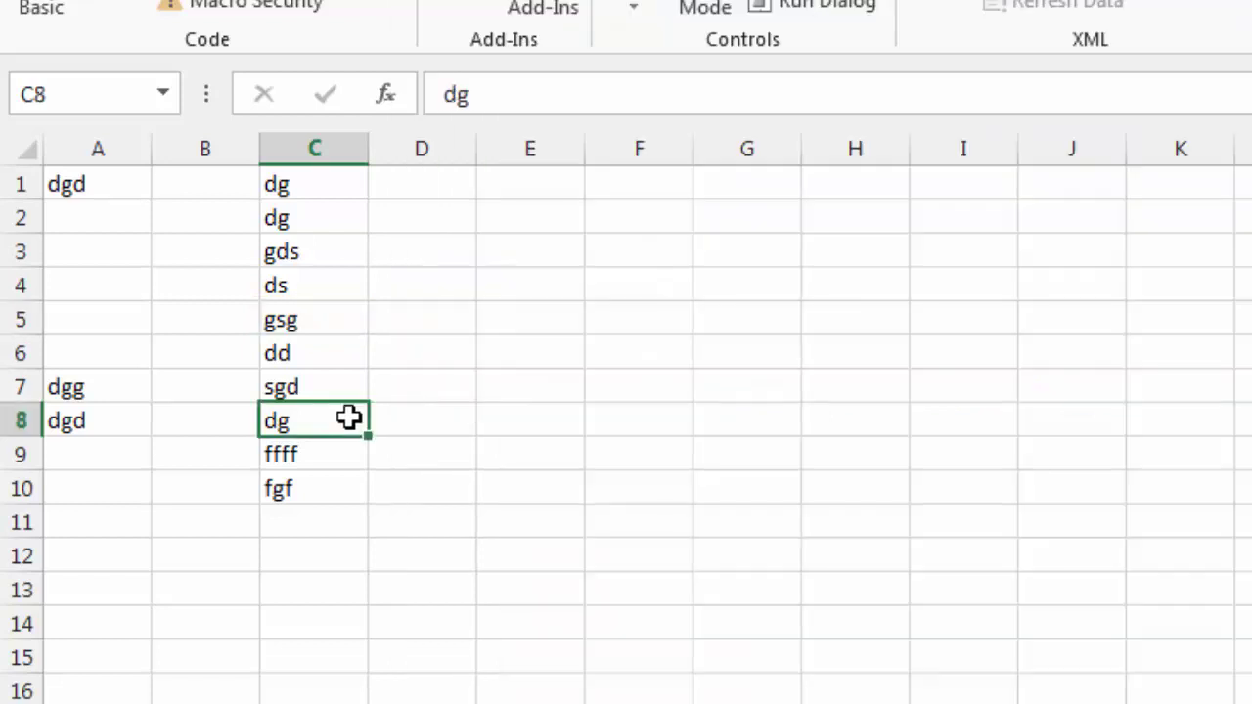
left_click(106, 378)
left_click(108, 316)
left_click(107, 191)
left_click(95, 279)
left_click(137, 377)
left_click(219, 262)
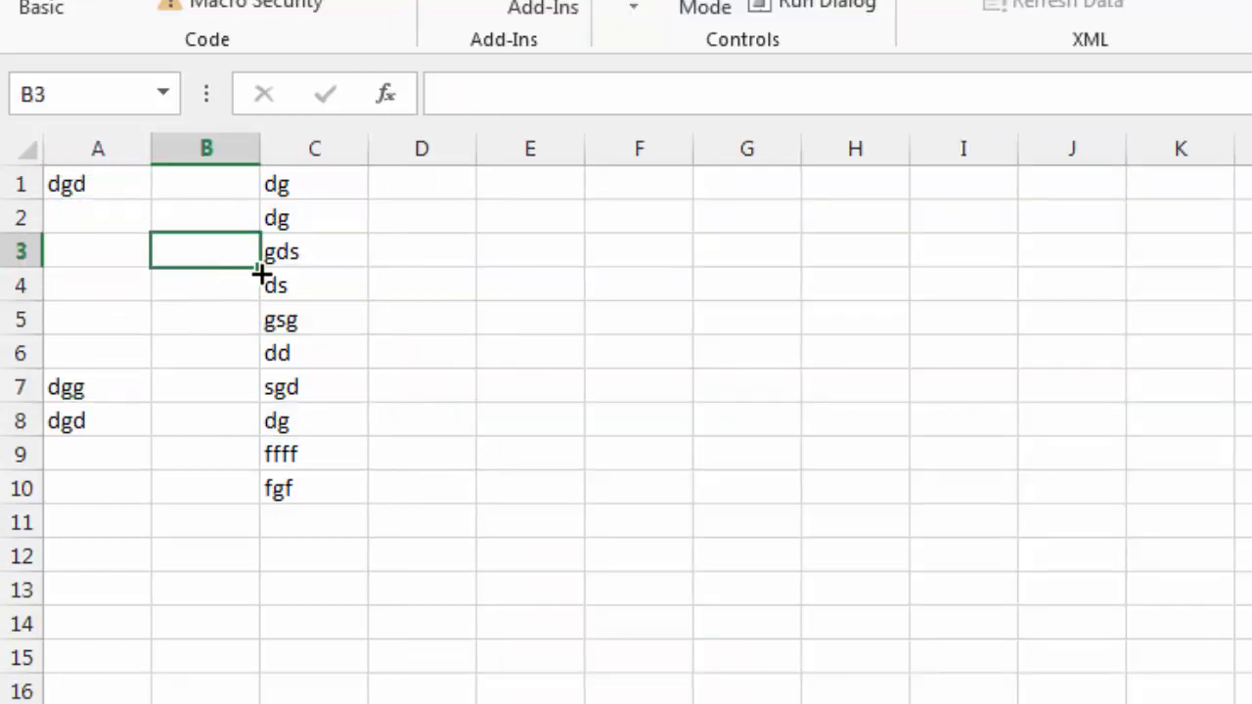
left_click(303, 521)
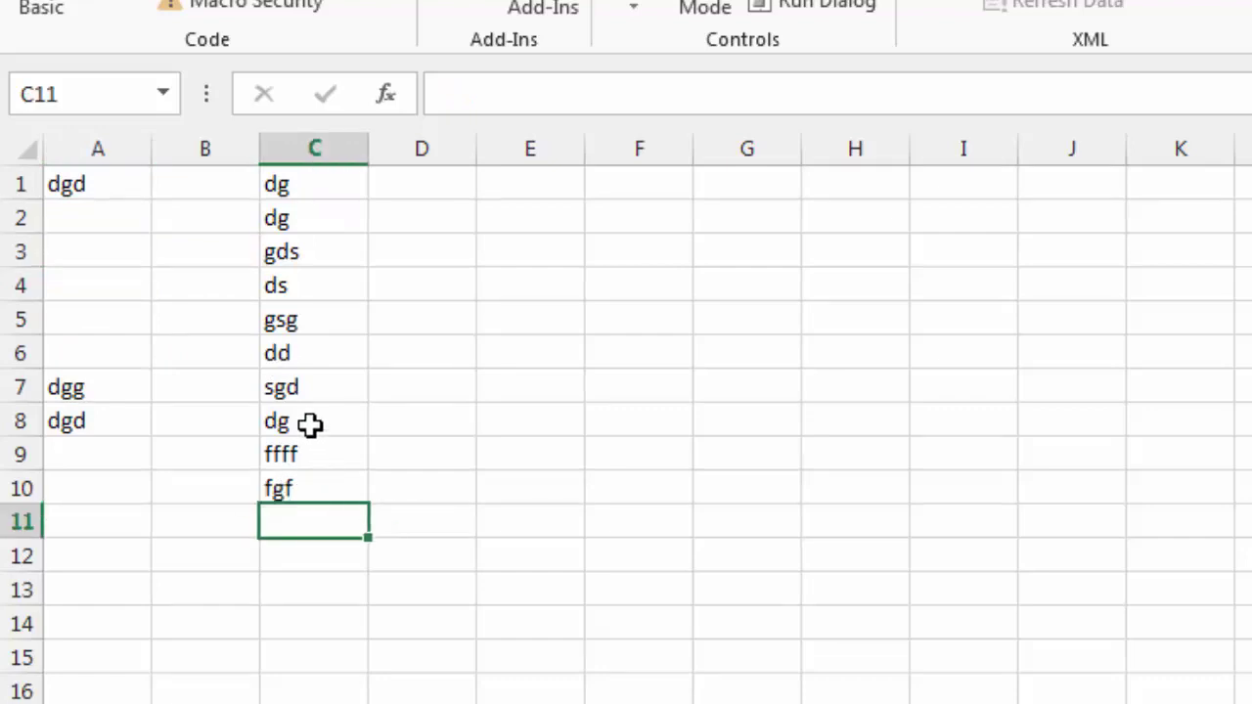
Step: From C2, jump with Ctrl+Down to C10, move to C11, and reopen the VBA editor
left_click(281, 225)
key("Up")
key("Down")
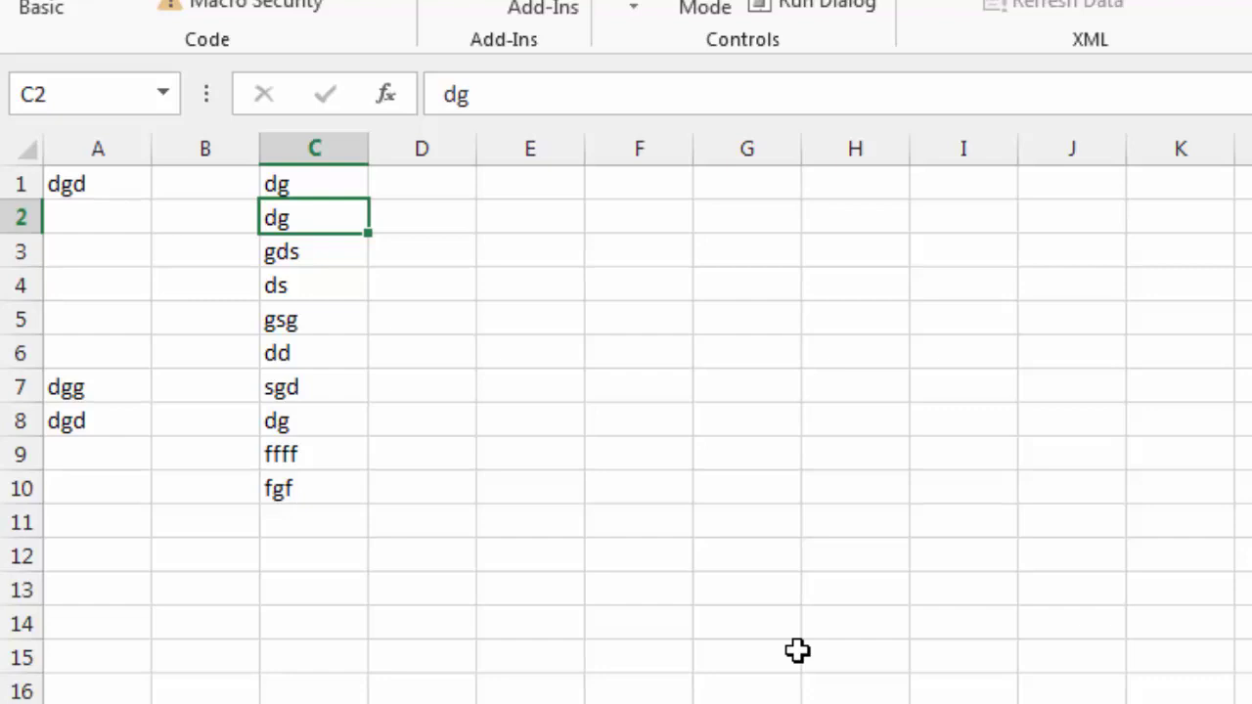
key("ctrl+Down")
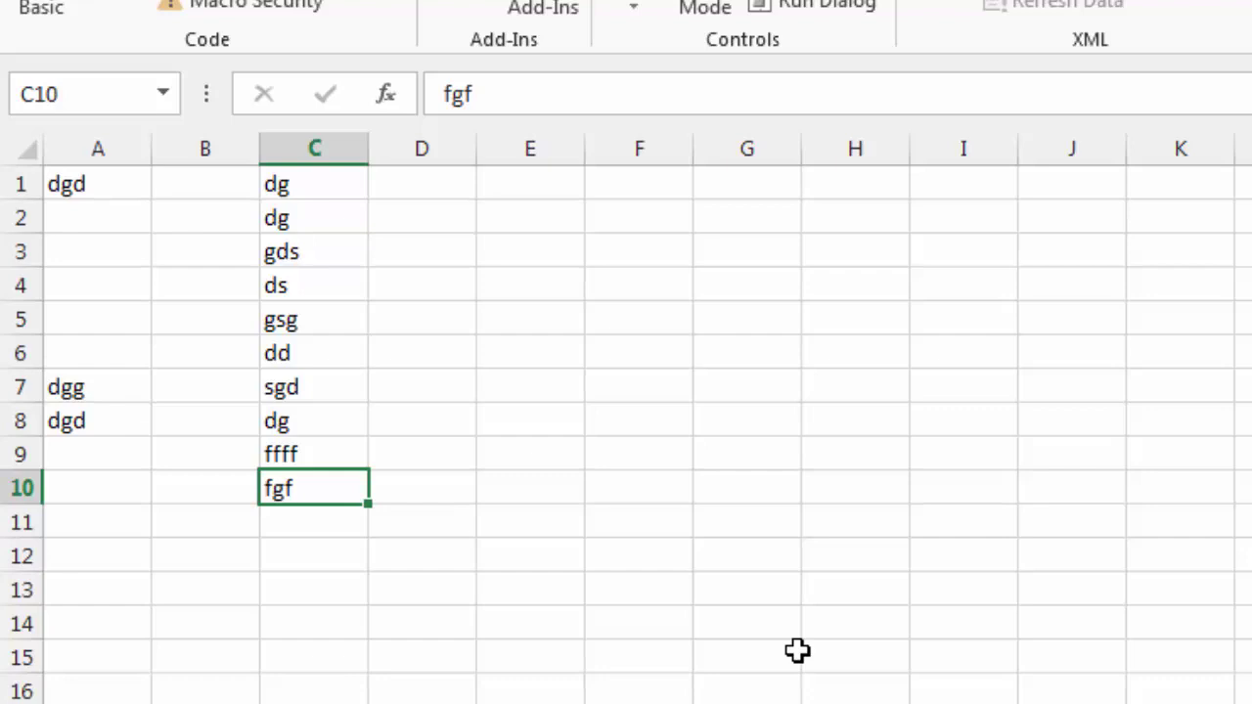
key("Down")
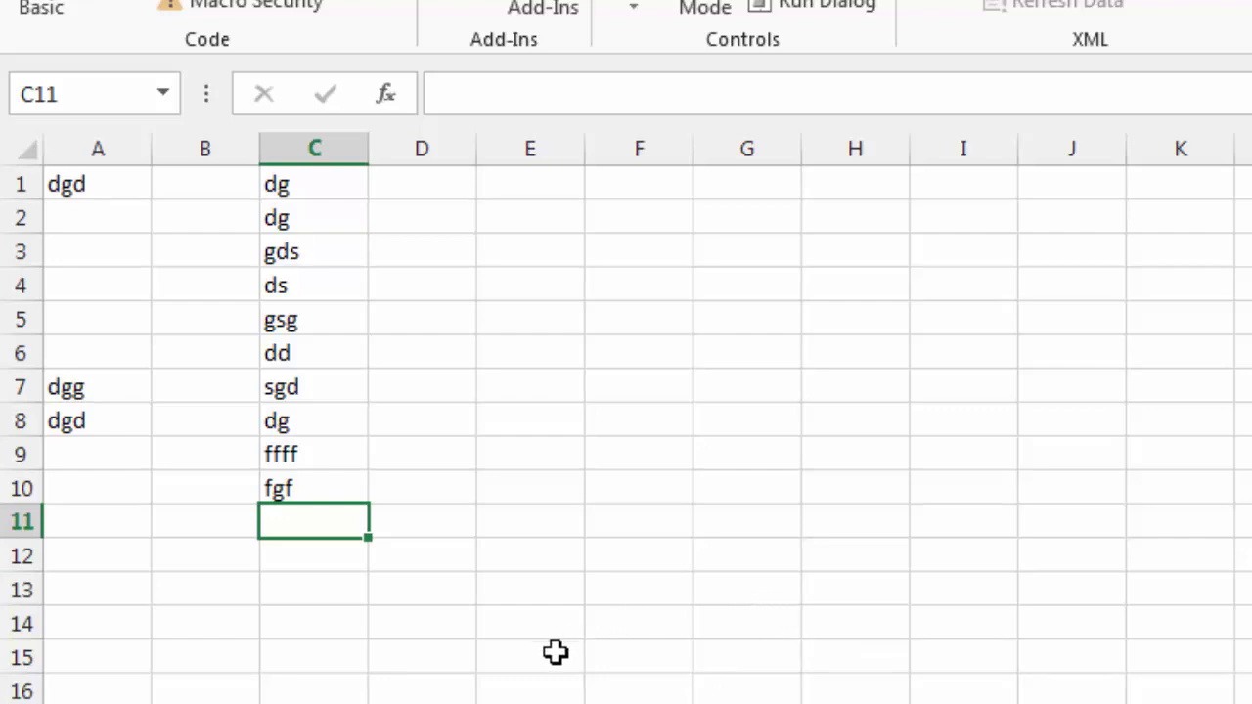
key("alt+F11")
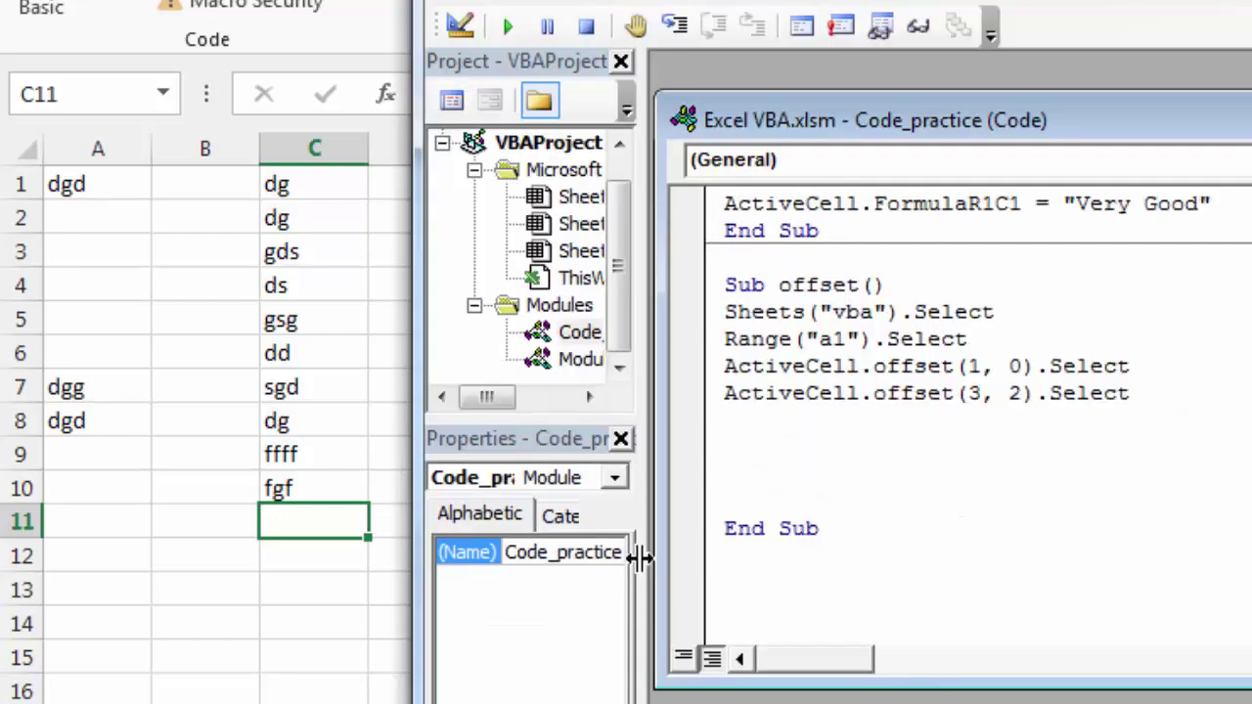
Step: Below the offset macro, add an empty Sub offsetstart() with End Sub, dismissing the compile error
left_click(740, 440)
key("Delete")
key("Delete")
key("Delete")
left_click(755, 529)
type("sub offset")
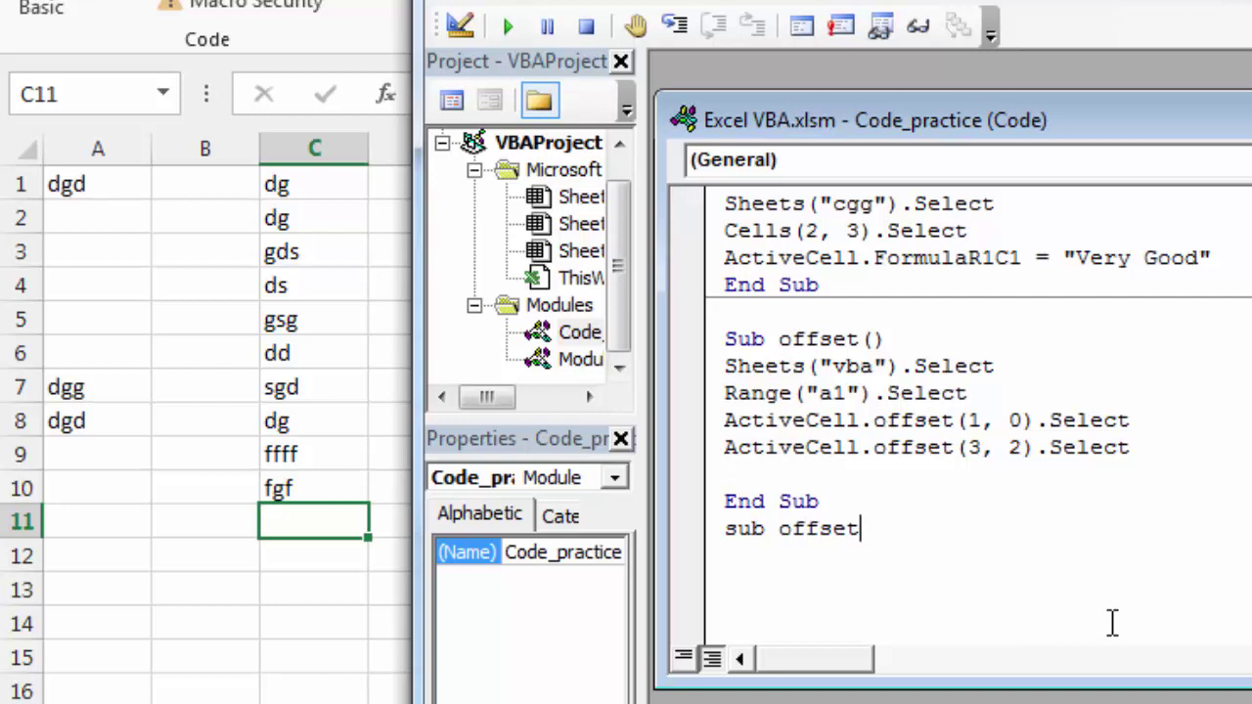
type("start")
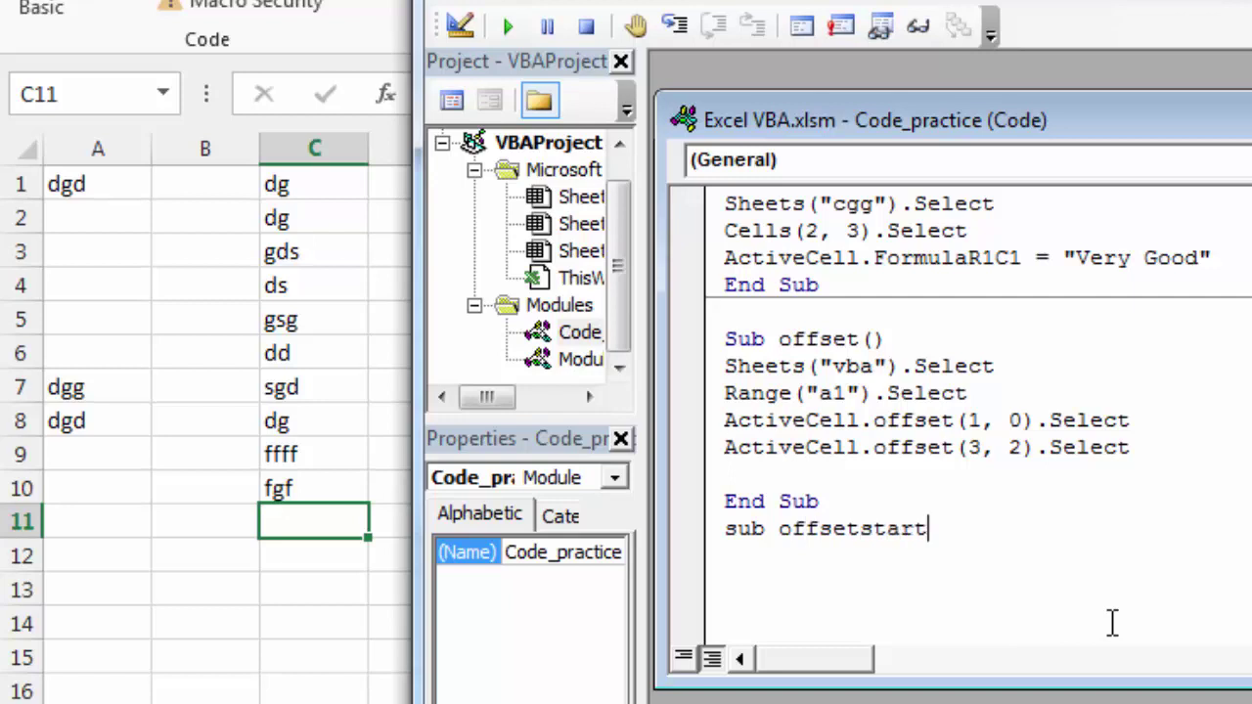
type("(")
key("Return")
left_click(1078, 544)
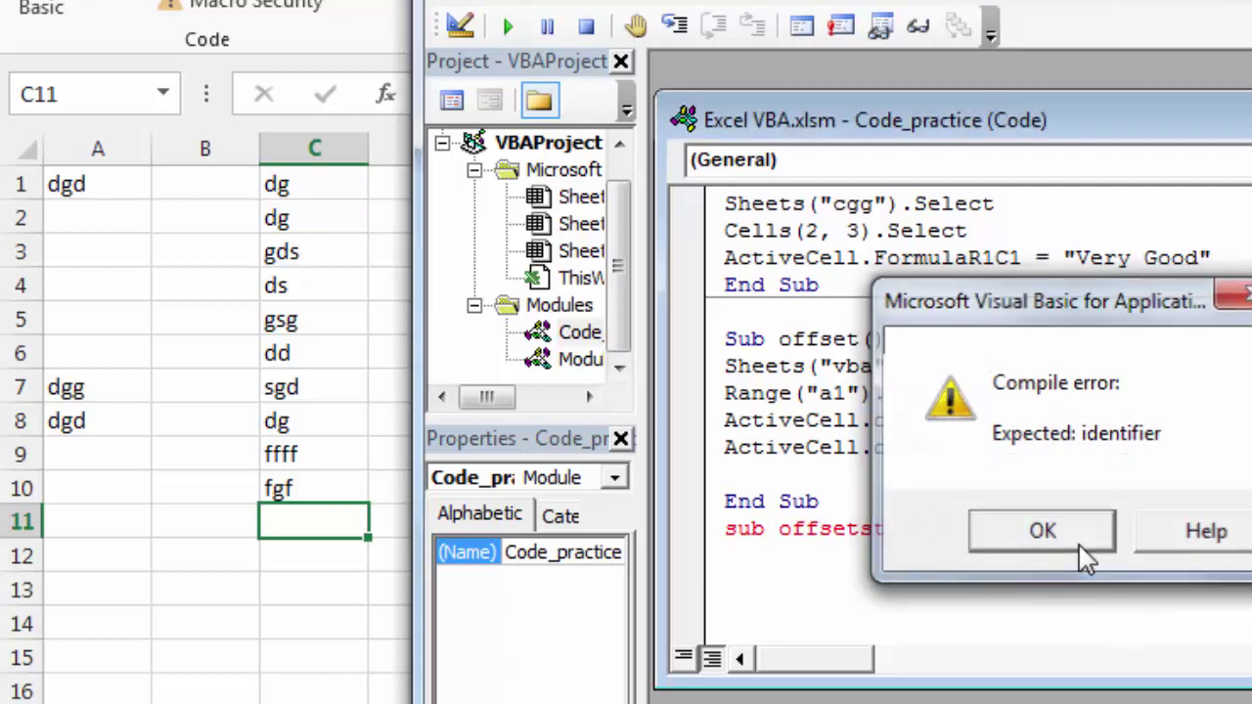
type(")")
key("Return")
key("Return")
key("Return")
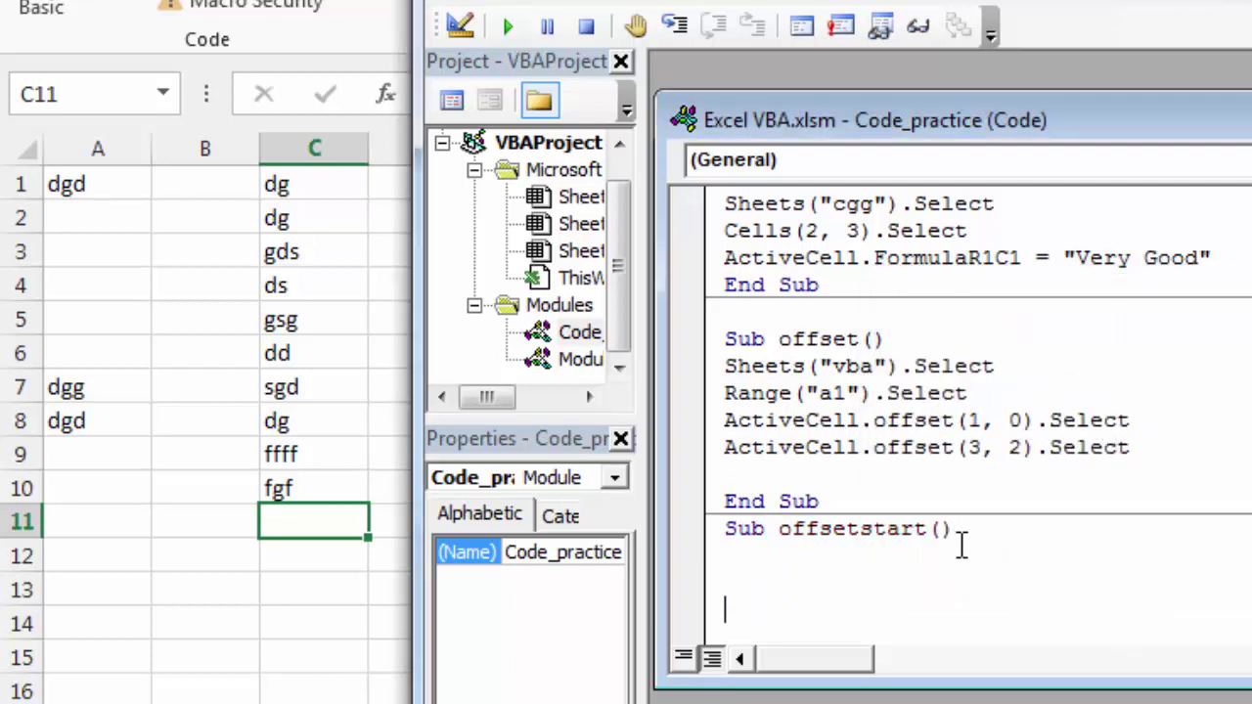
scroll(1117, 455, "down", 2)
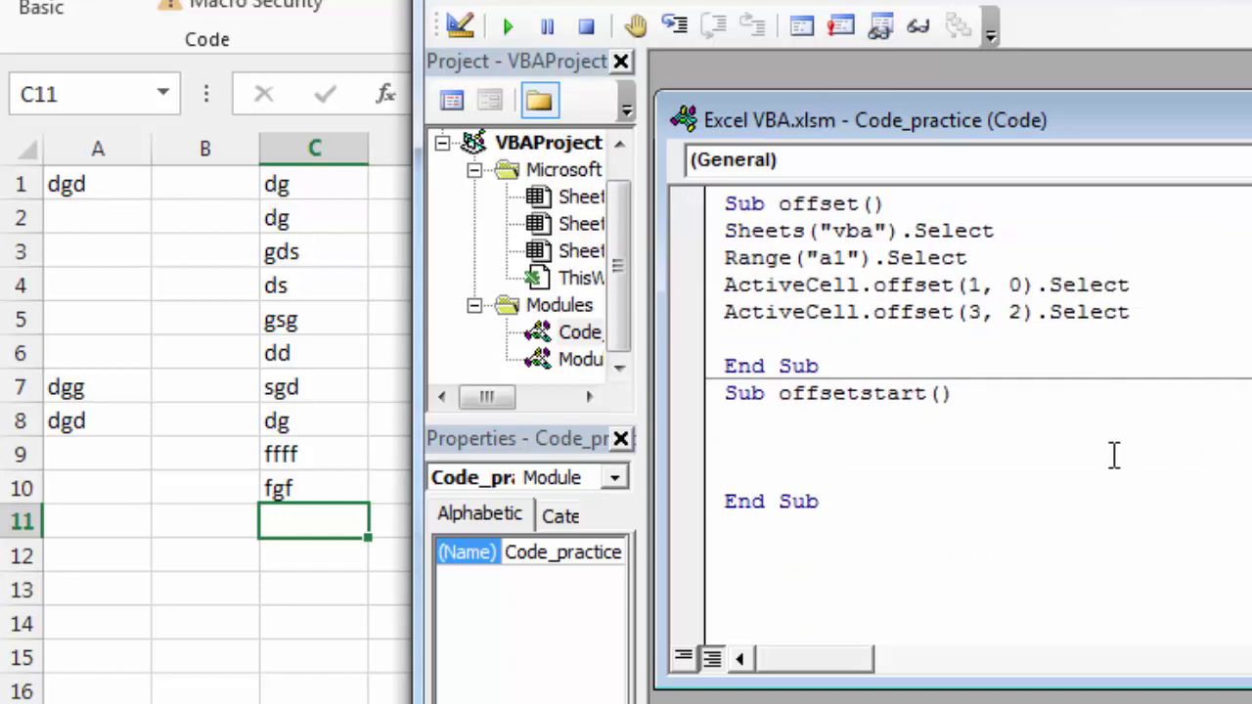
Step: Fill offsetstart with Range("c1").Select and Selection.End(xlDown).Select
left_click(1113, 455)
key("Up")
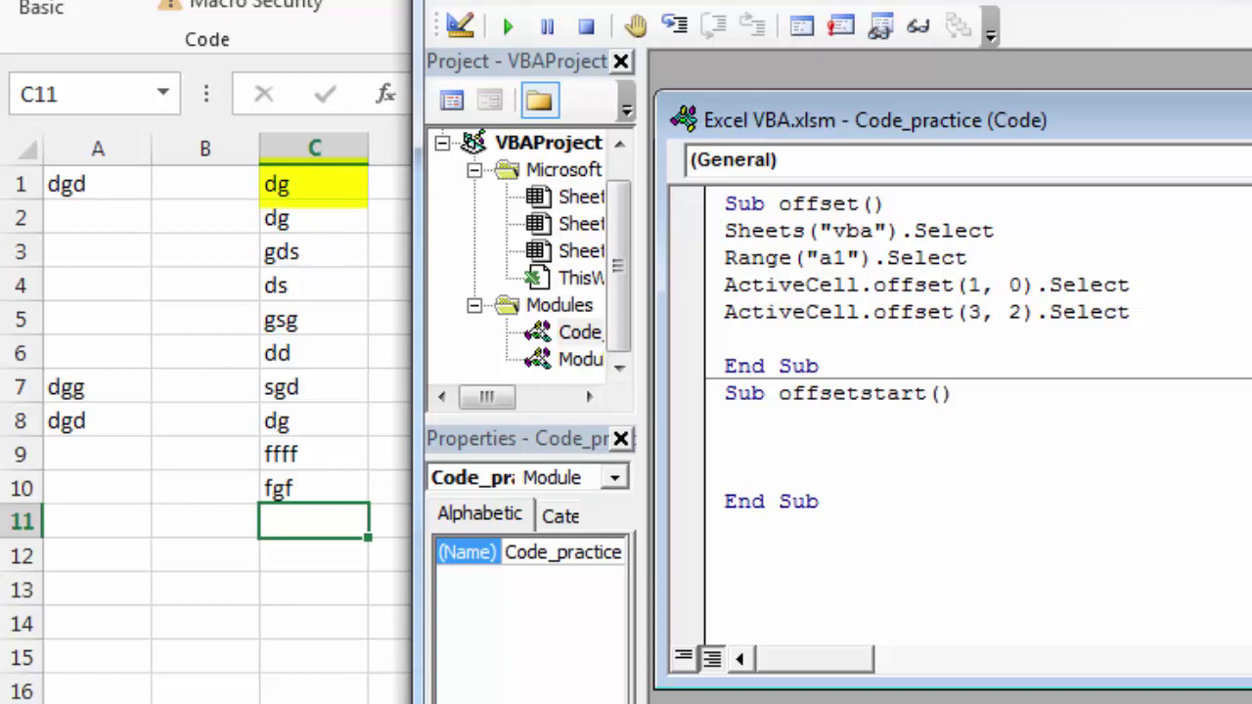
type("range (")
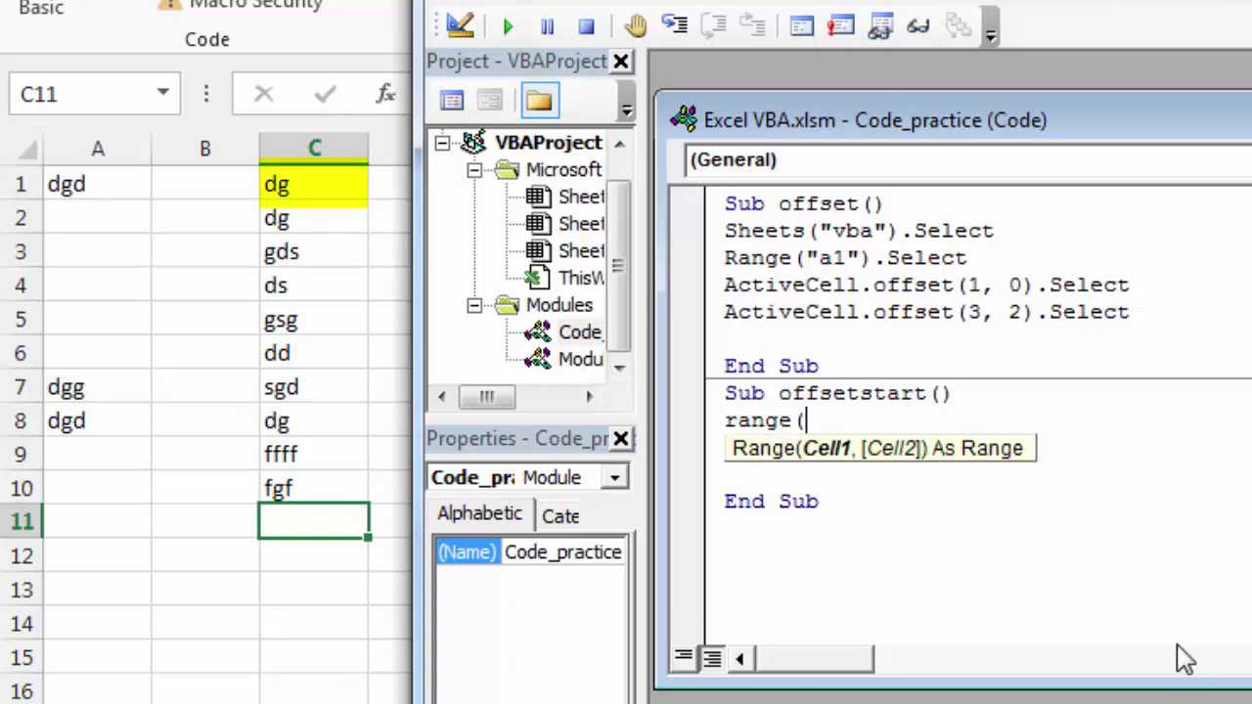
type("\"c1\")")
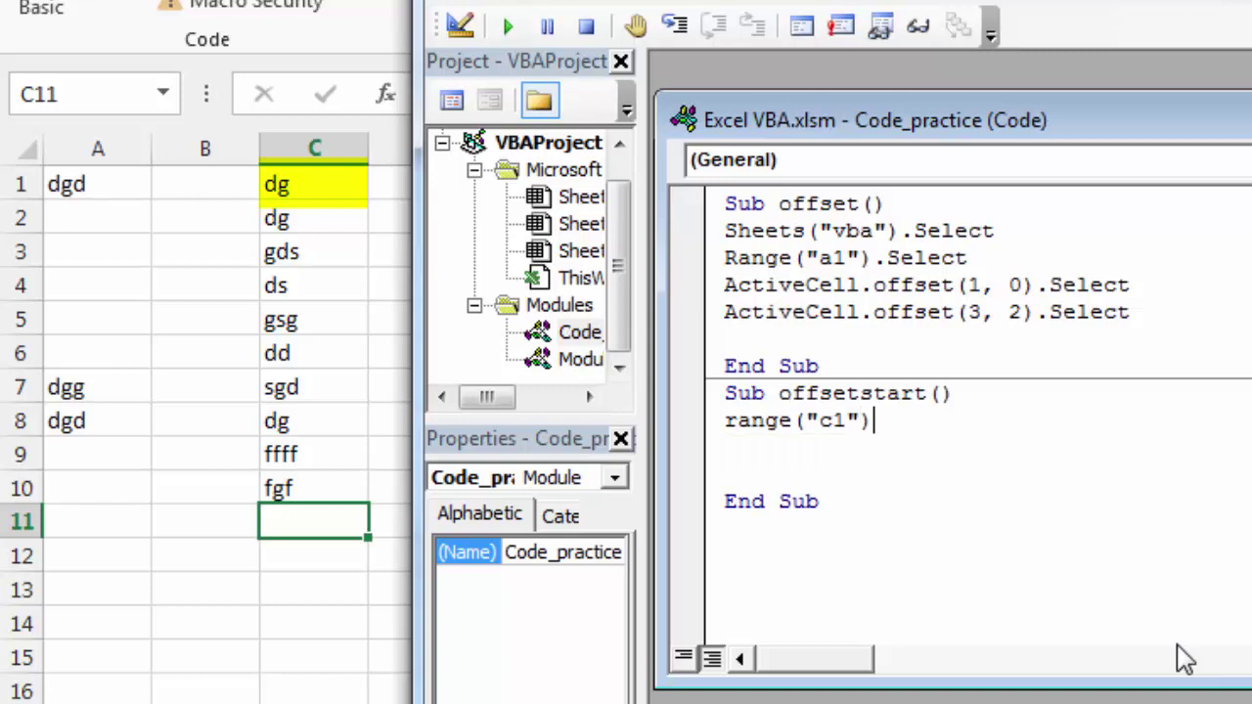
type(".select")
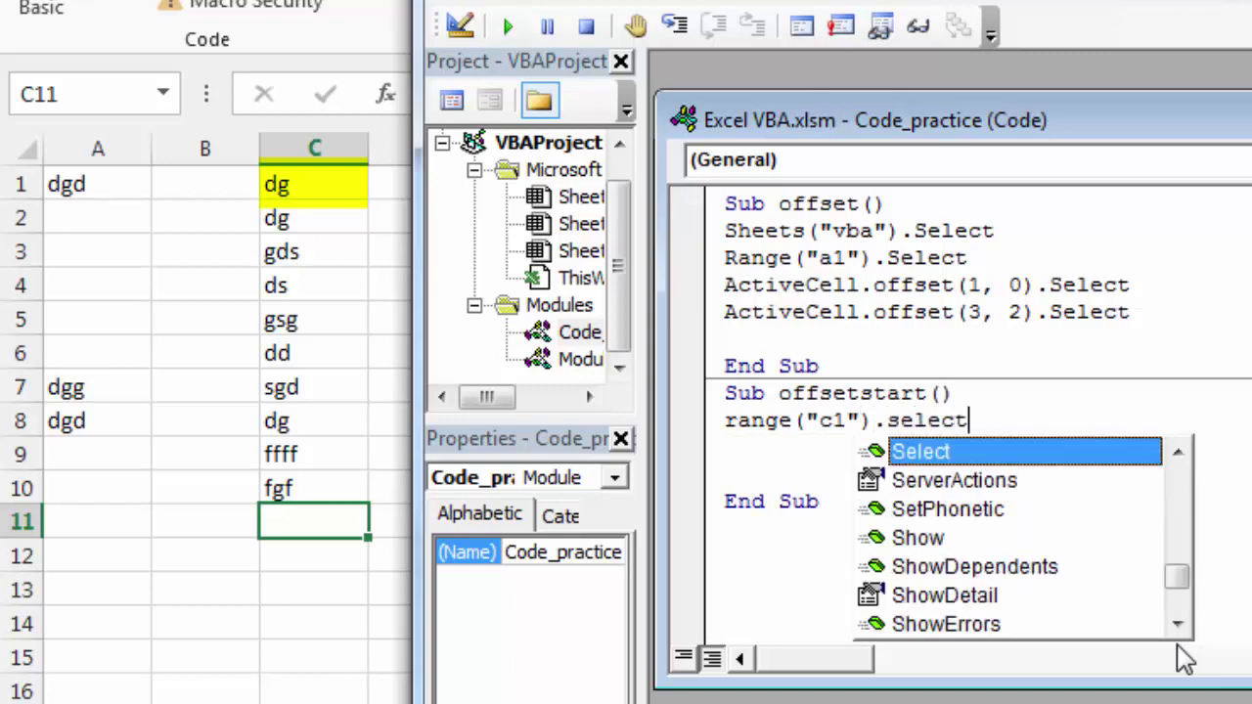
key("Return")
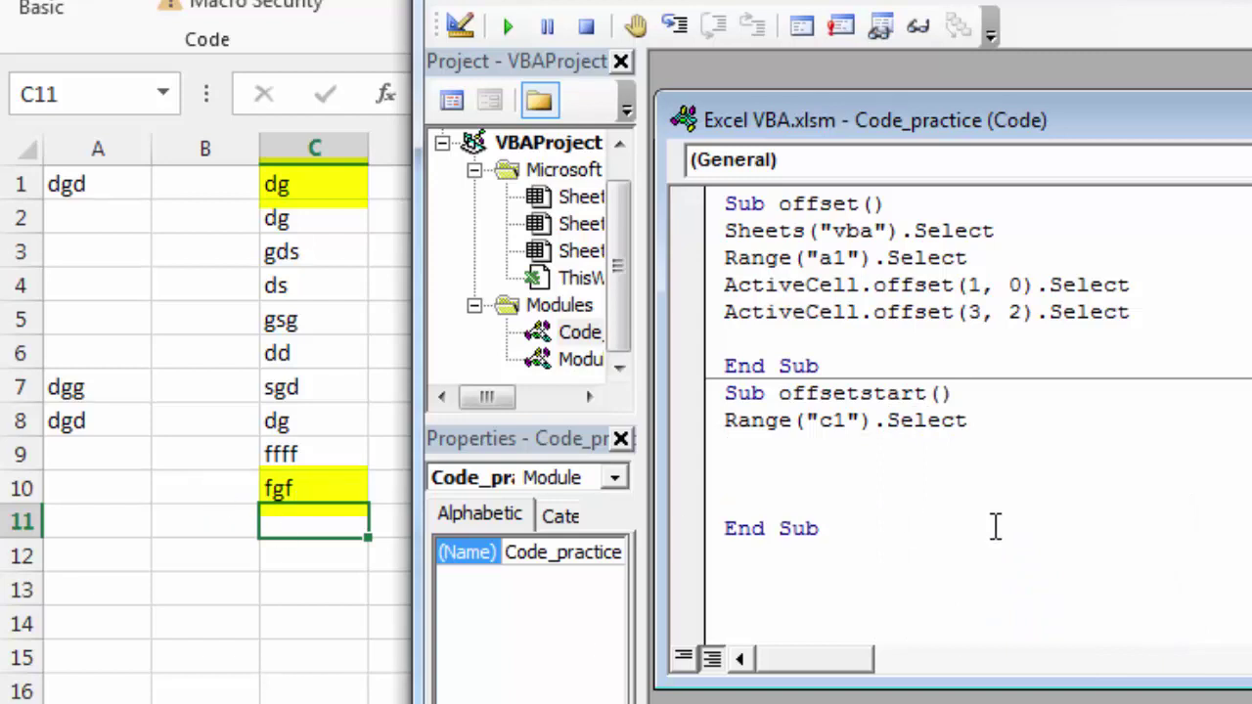
type("selection.")
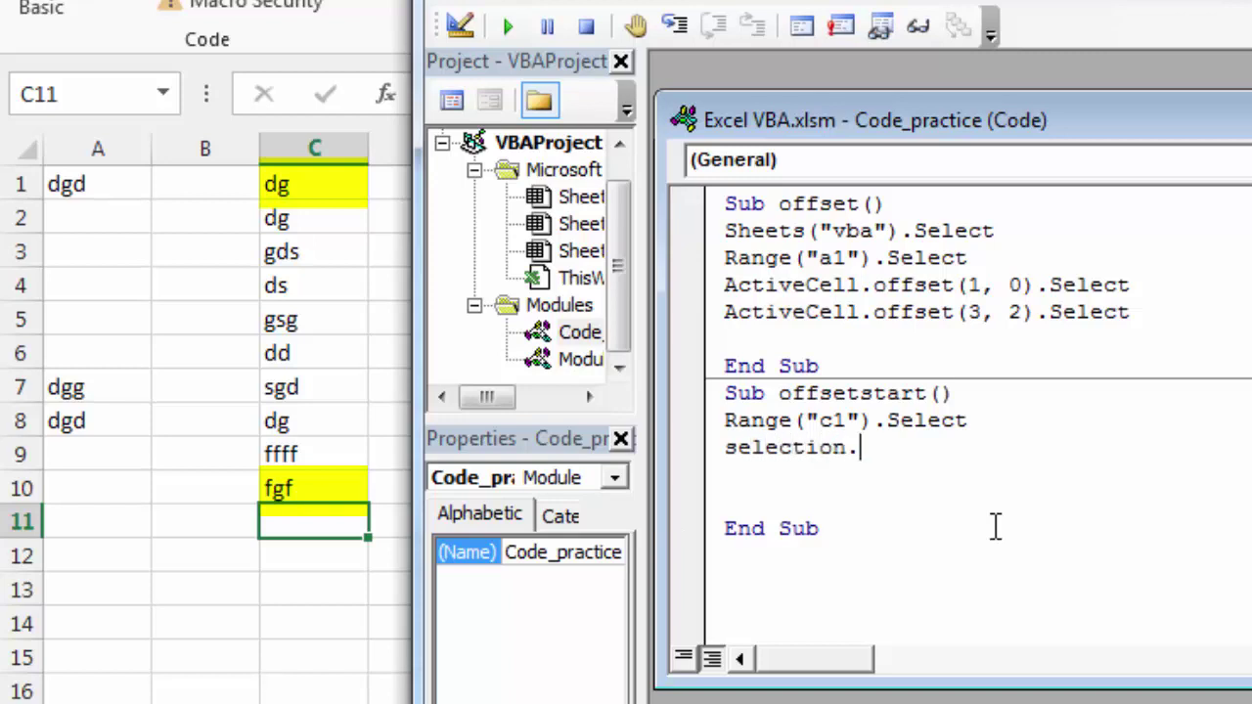
type("end(")
type("xldo")
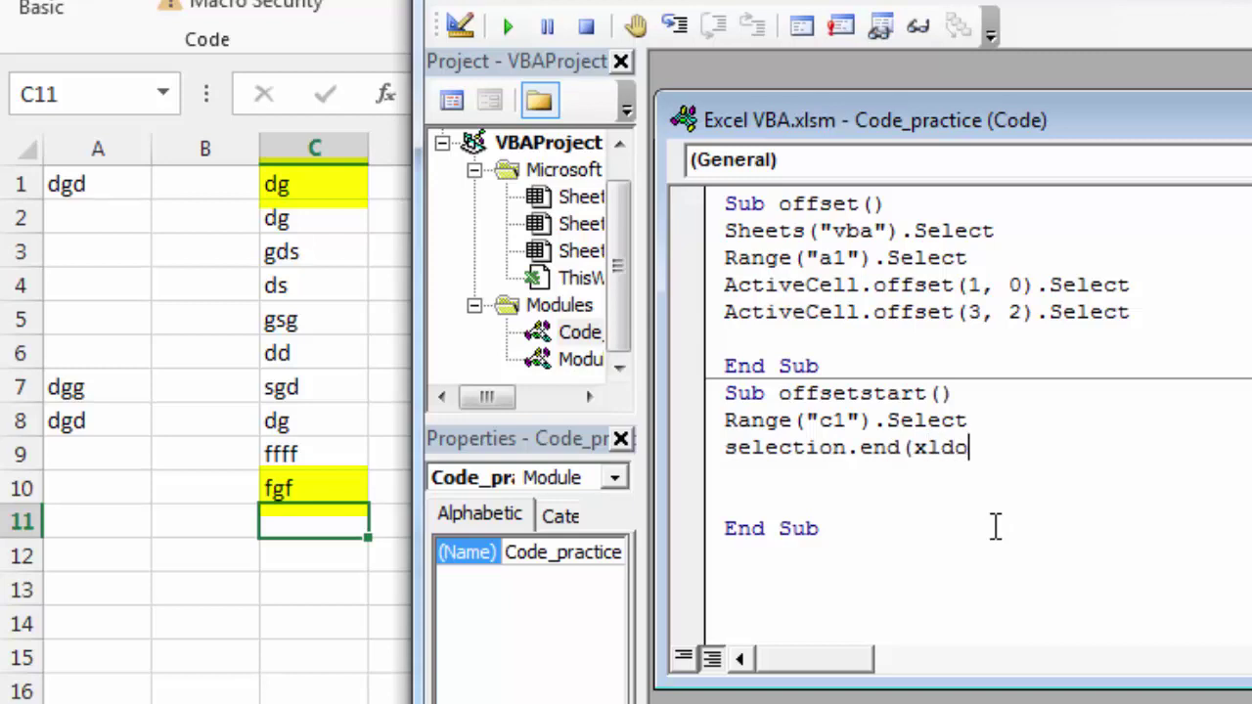
type("wn).")
type("select")
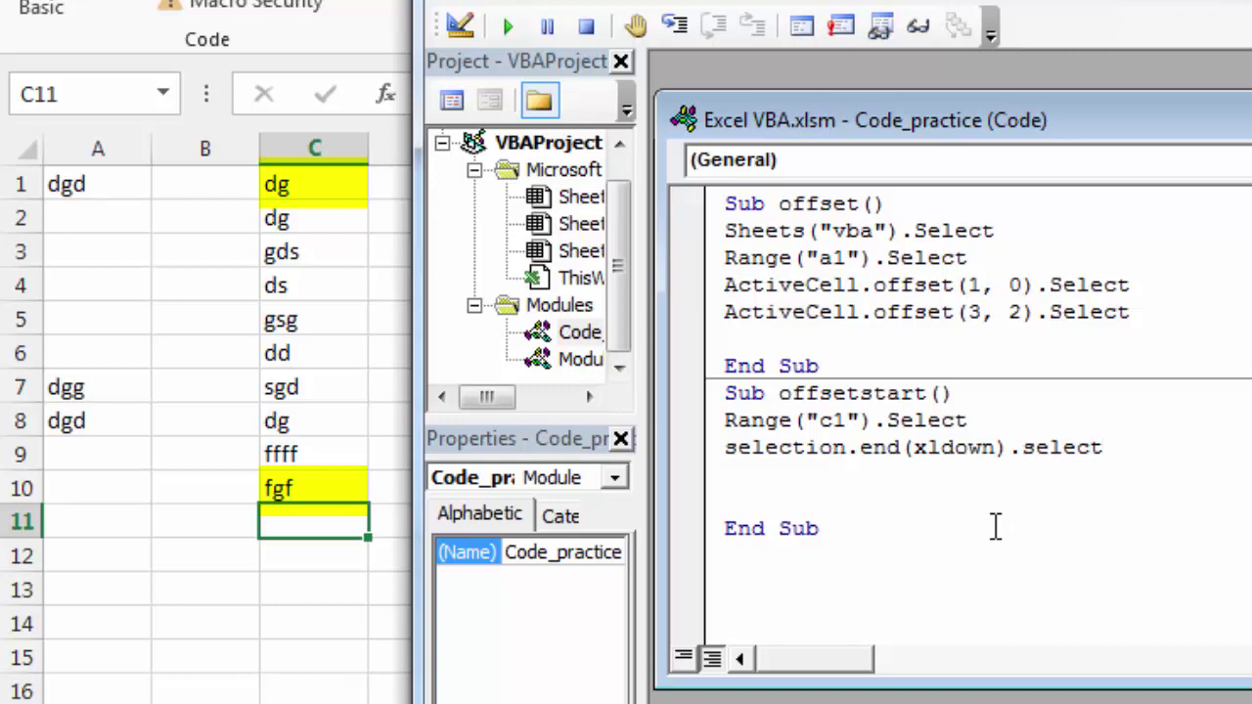
key("Return")
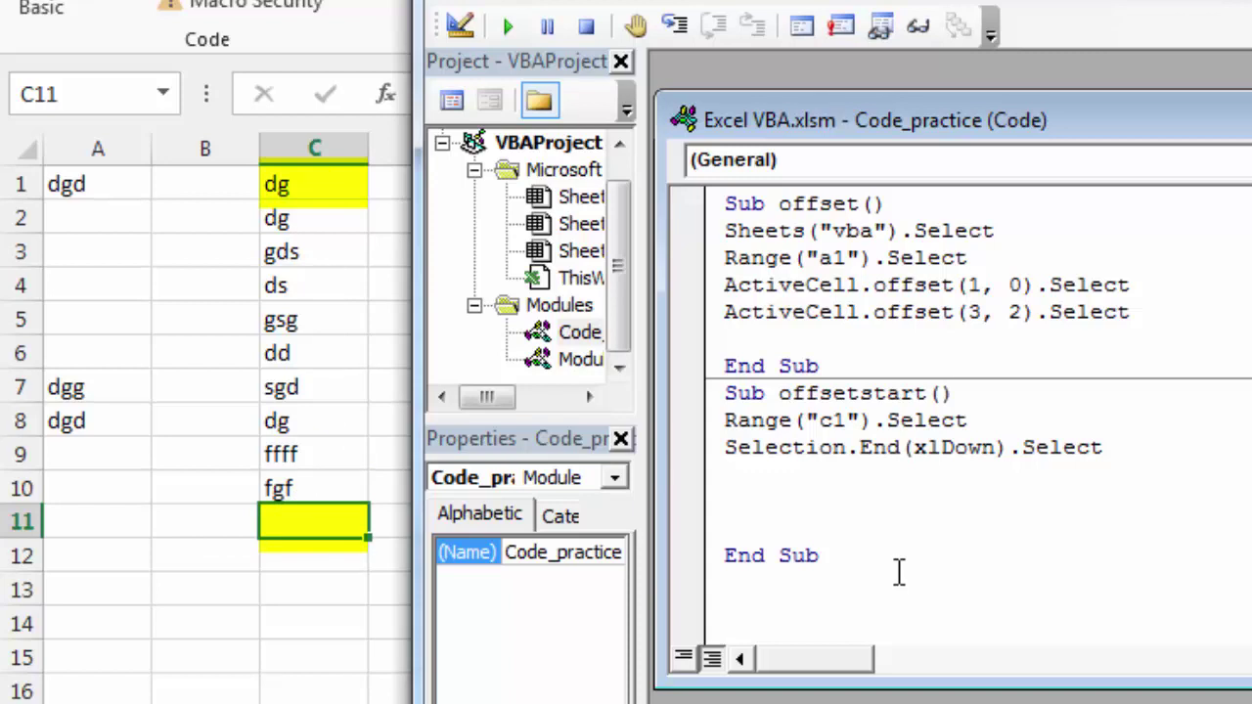
Step: Add Range("c11").Select to offsetstart, step through it from C1 to C11, and return to the sheet
type("range(\"")
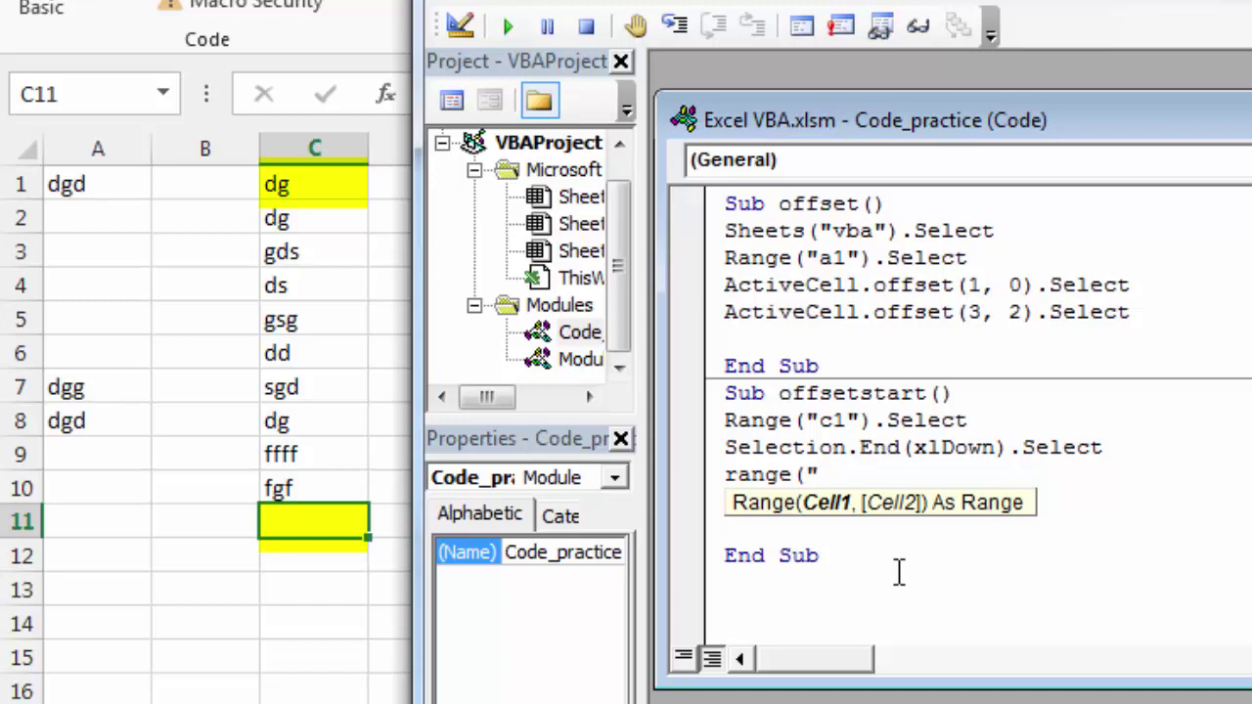
type("c11\")")
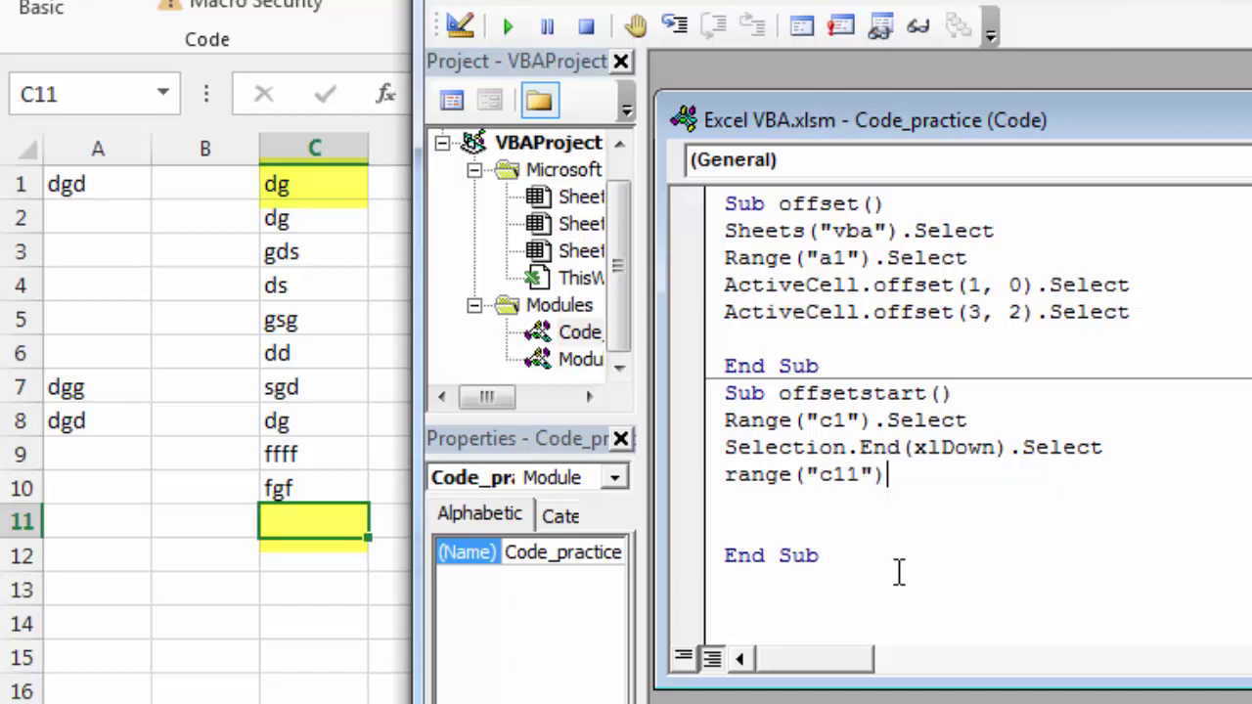
type(".select")
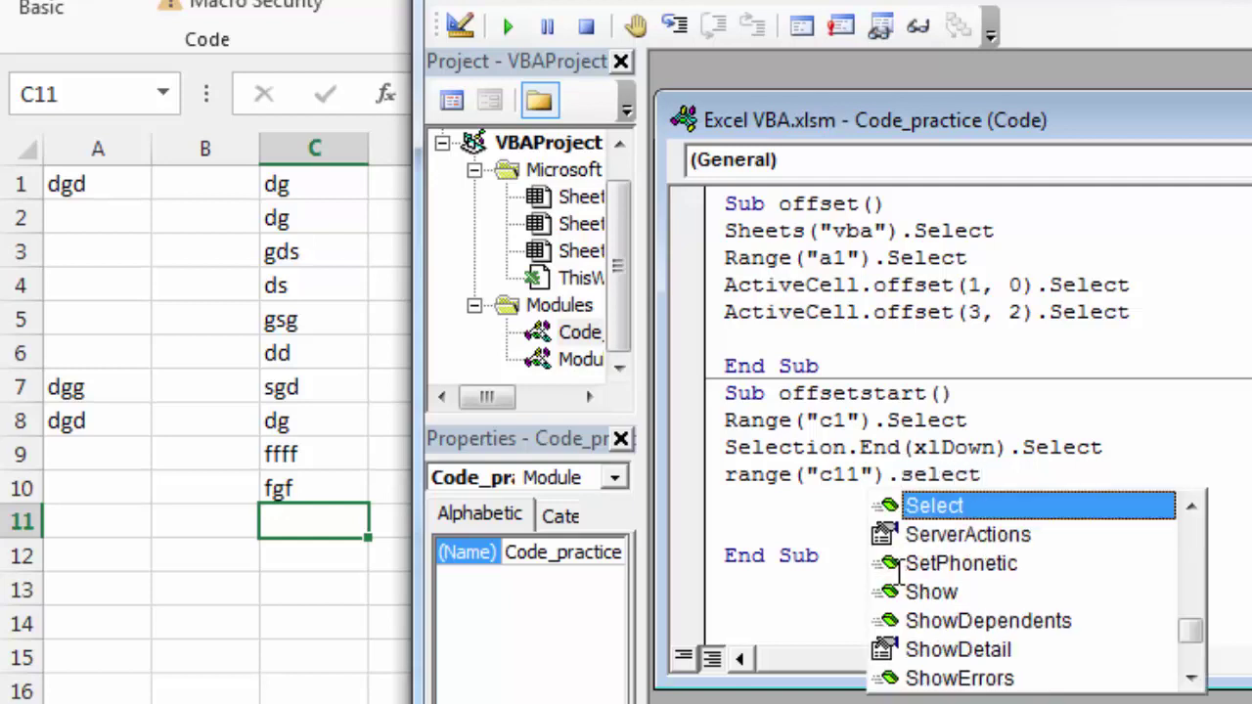
key("Return")
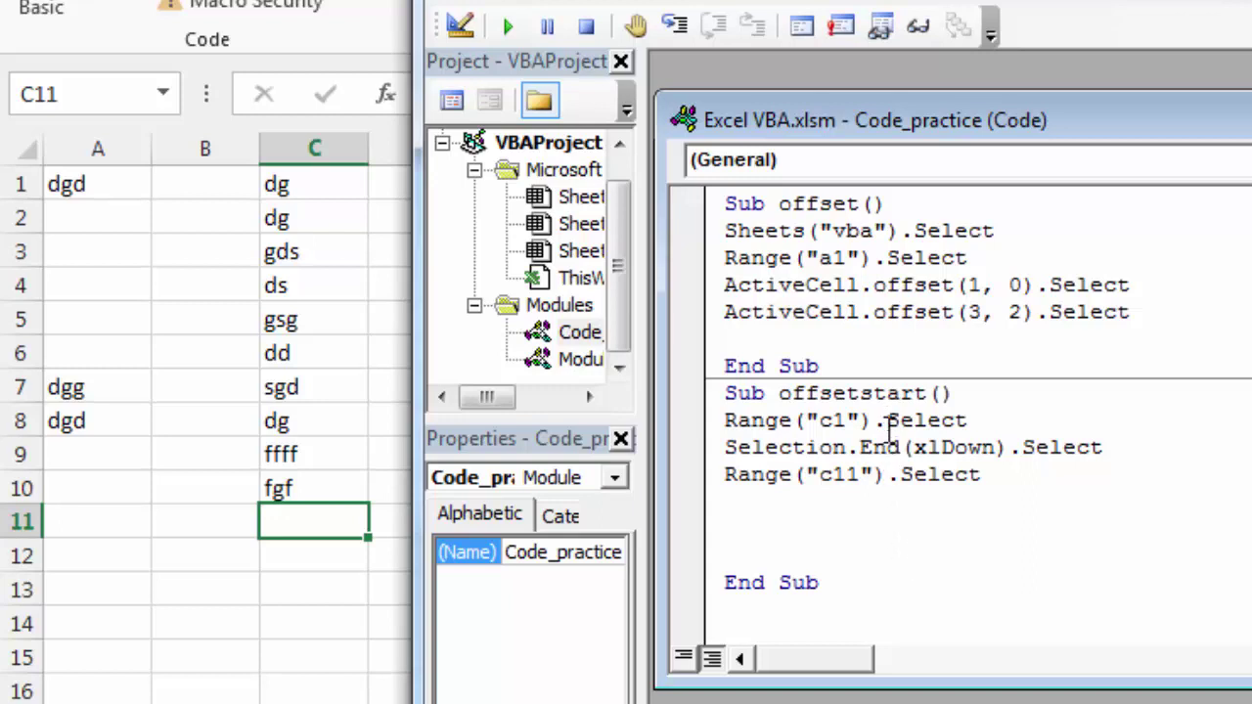
key("F8")
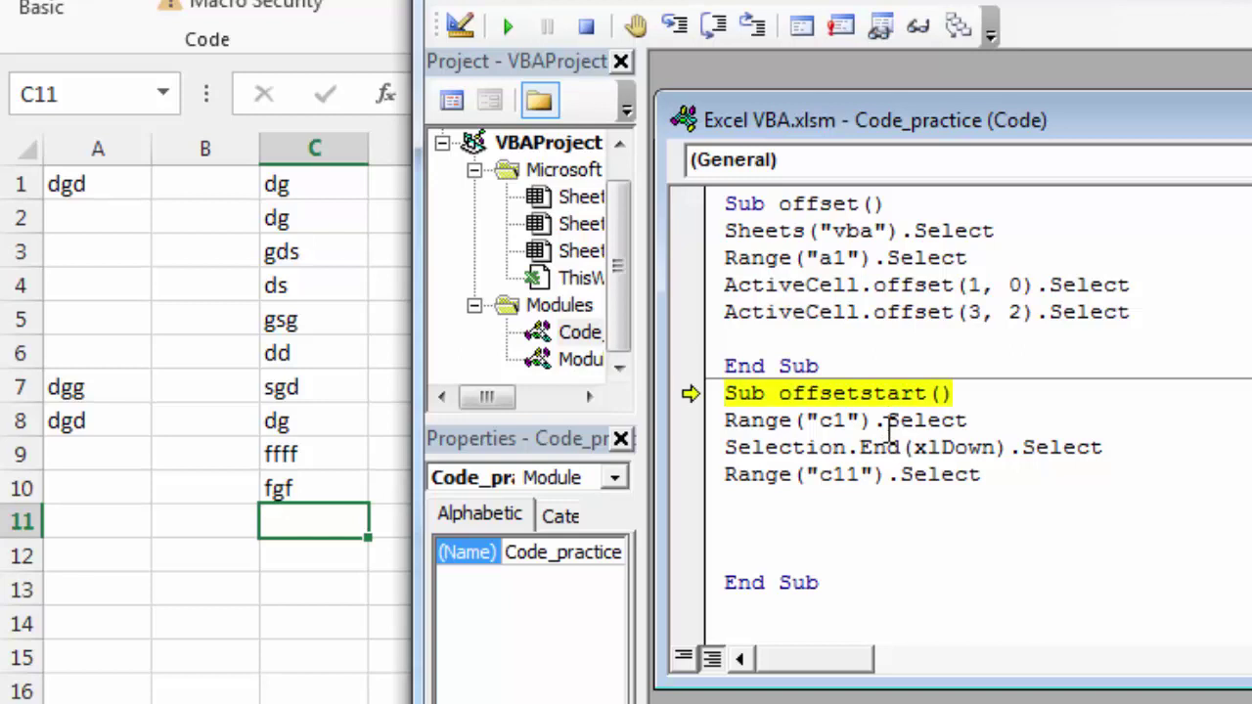
key("F8")
key("F8")
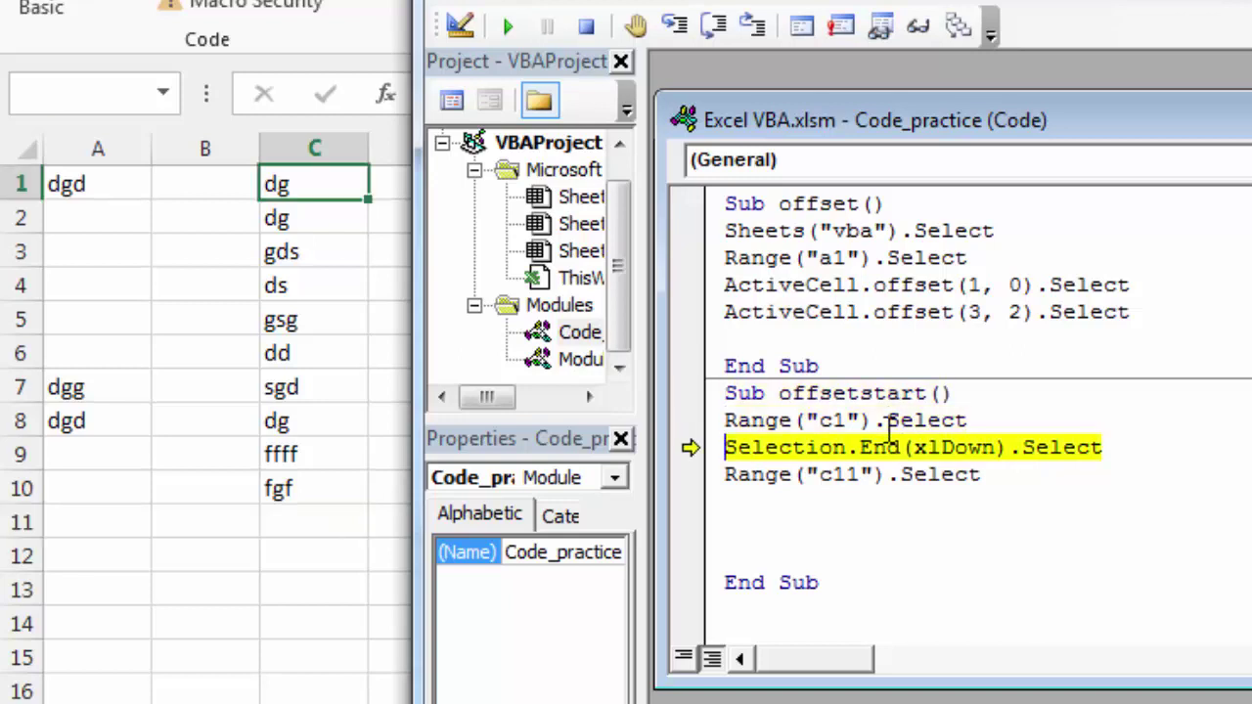
key("F8")
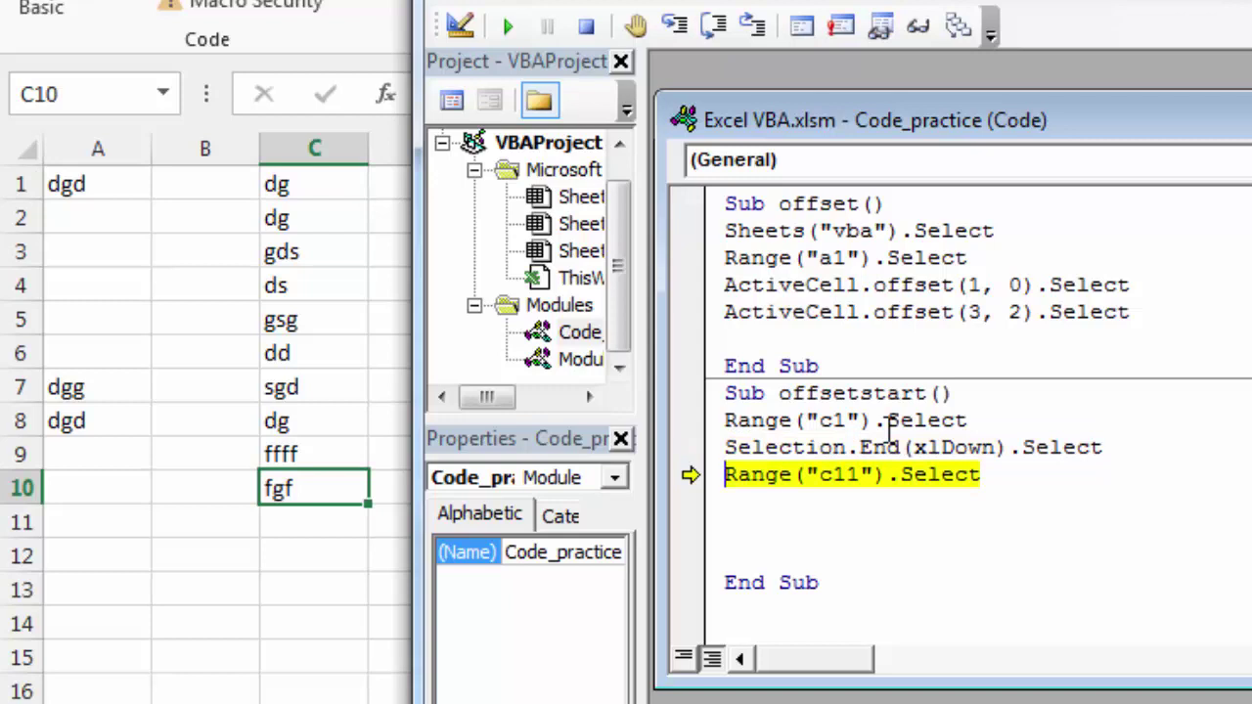
key("F8")
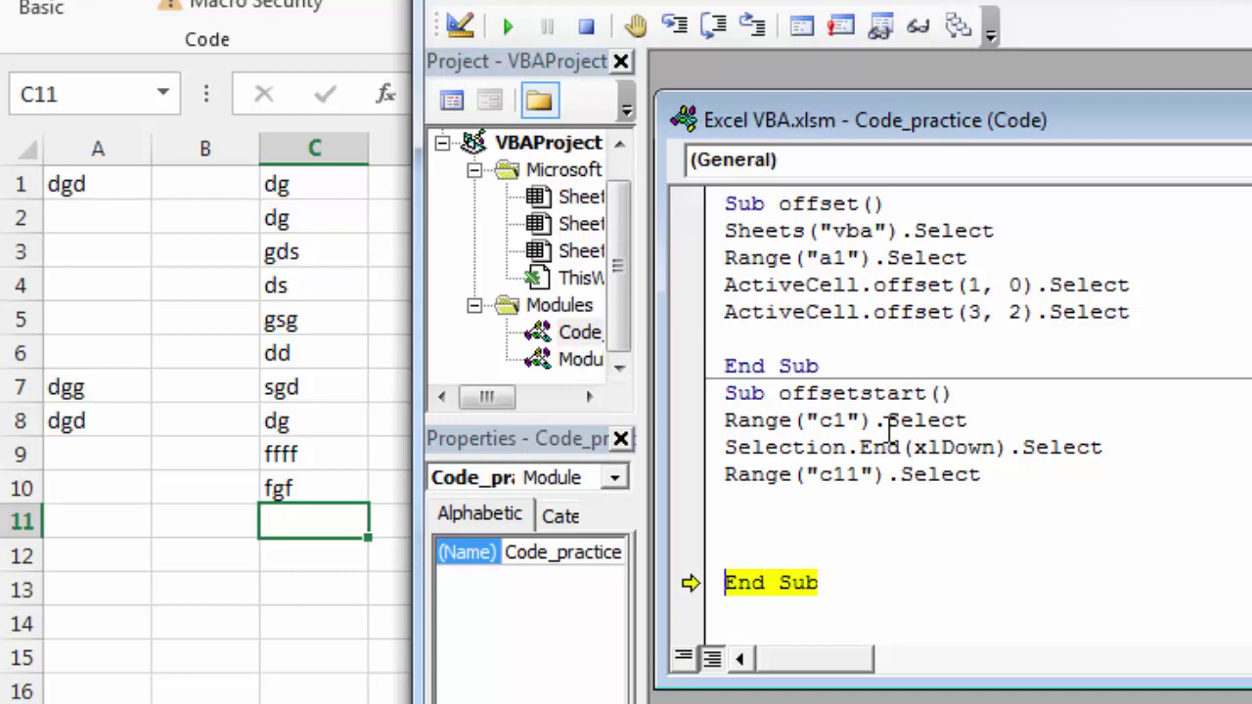
key("alt+F11")
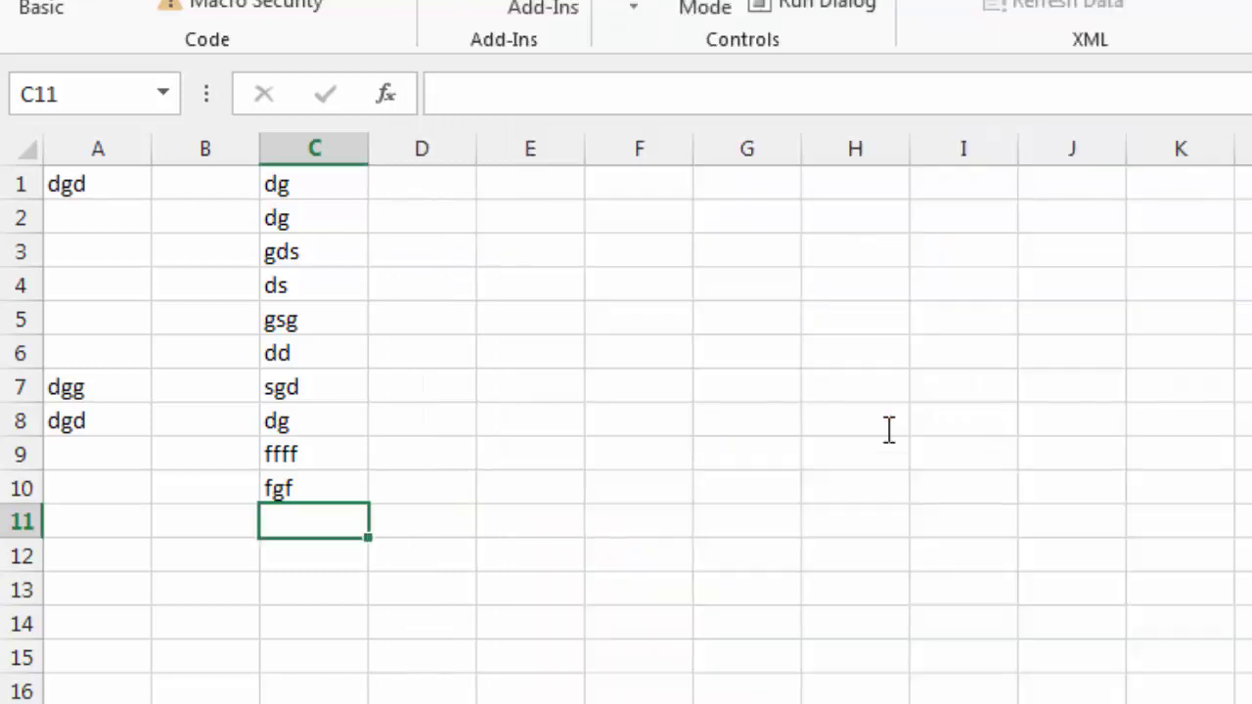
Step: Clear the entries in C7 through C10 so column C ends at dd in C6
key("Up")
key("shift+Up")
key("shift+Up")
key("shift+Up")
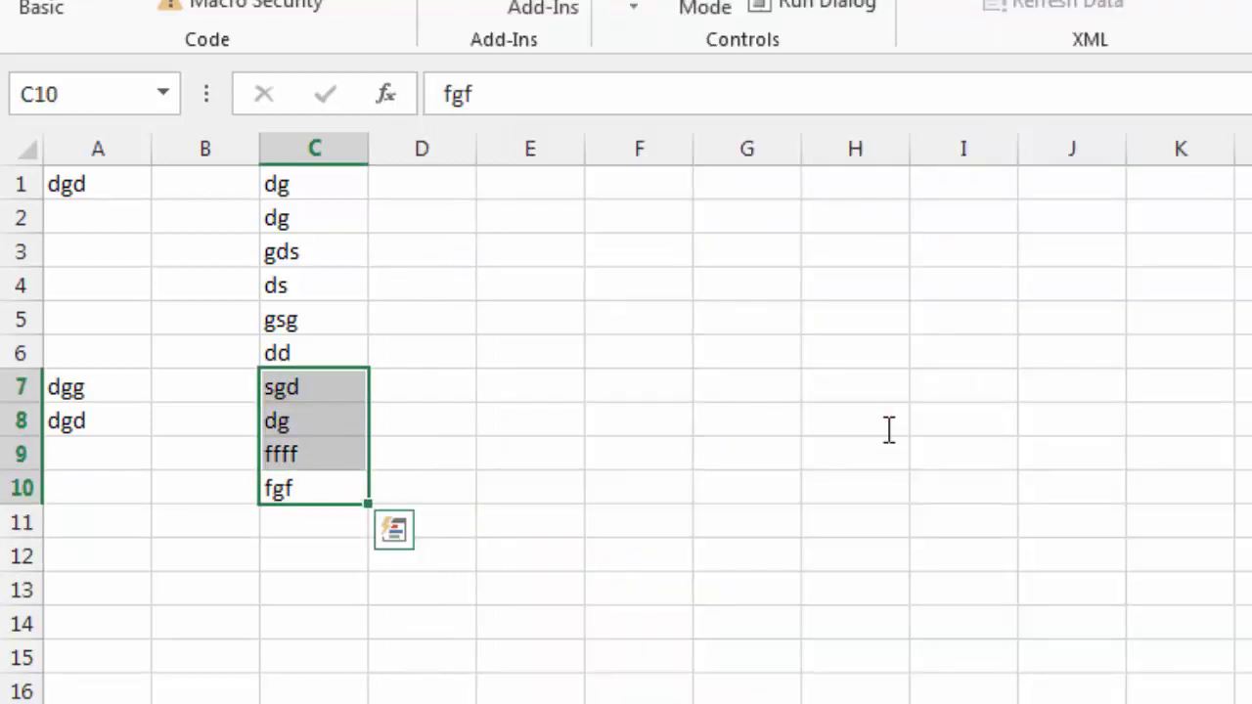
key("Delete")
key("Up")
key("Up")
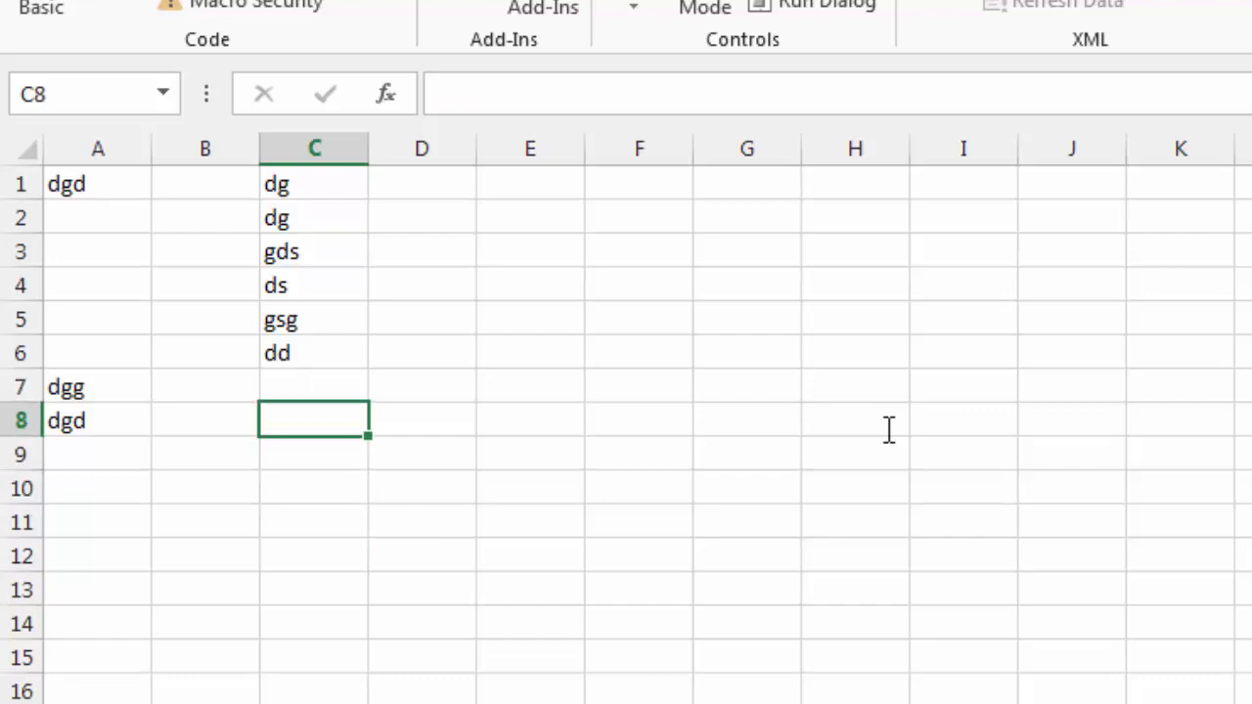
Step: In the VBA editor, step through offsetstart again with F8, finishing on C11
key("alt+F11")
key("F8")
key("F8")
key("F8")
key("F8")
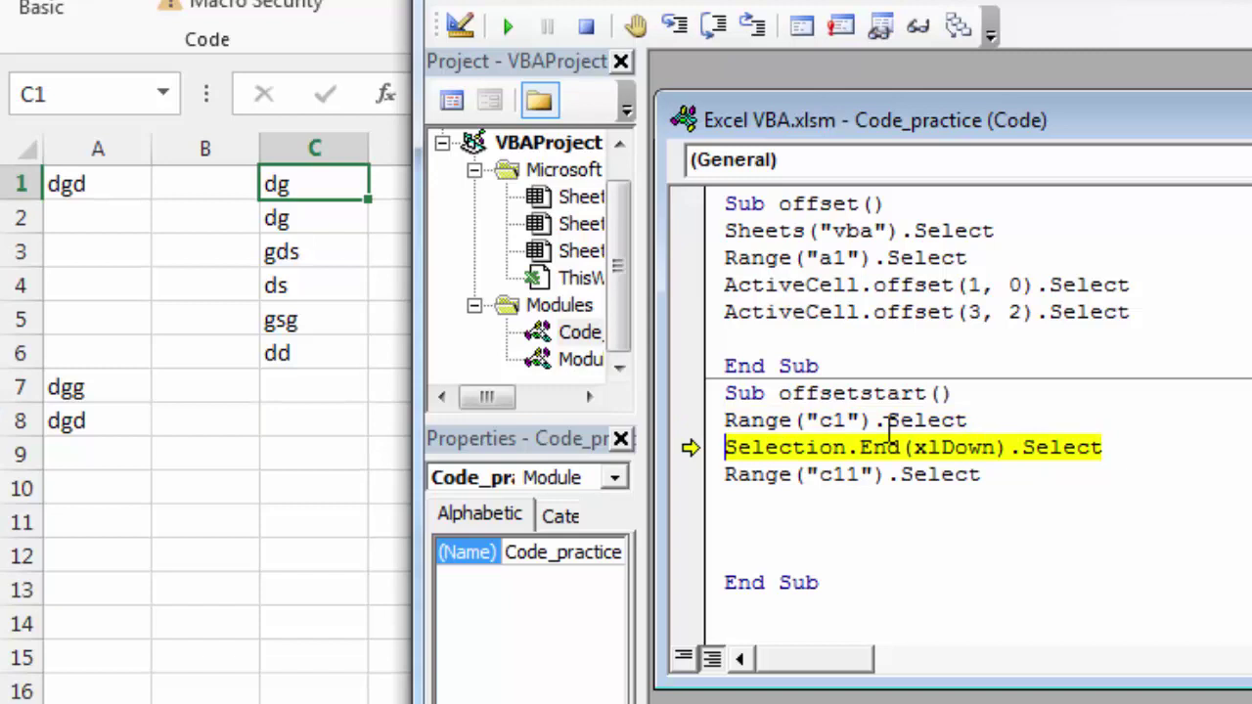
key("F8")
key("F8")
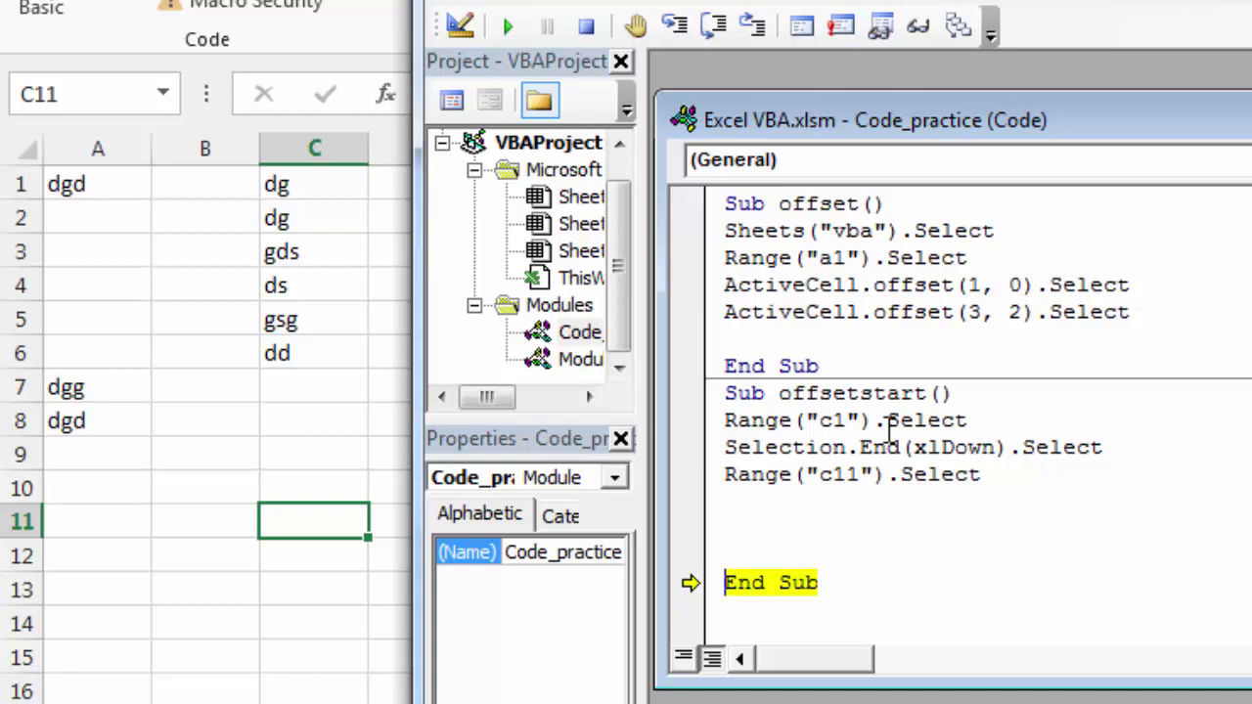
key("F8")
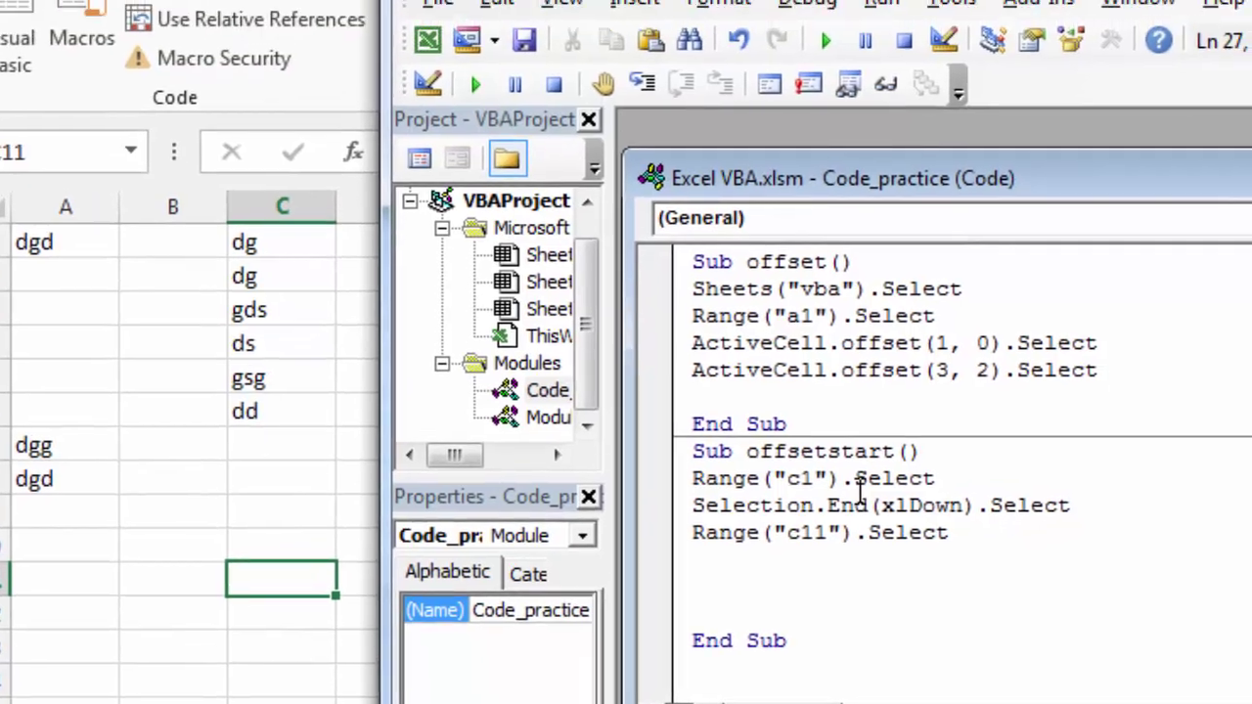
Step: Record Macro2 selecting C1, jumping down to C6 and moving to C7, then open the VBA editor
key("alt+F11")
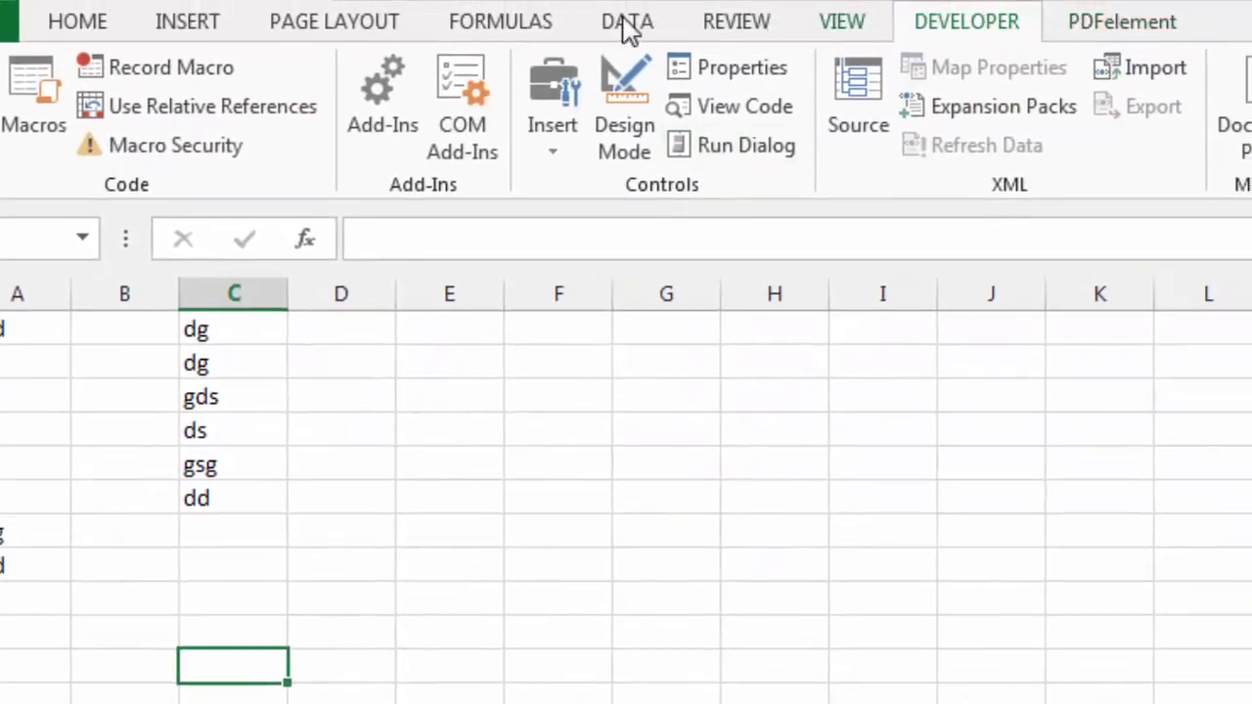
left_click(167, 68)
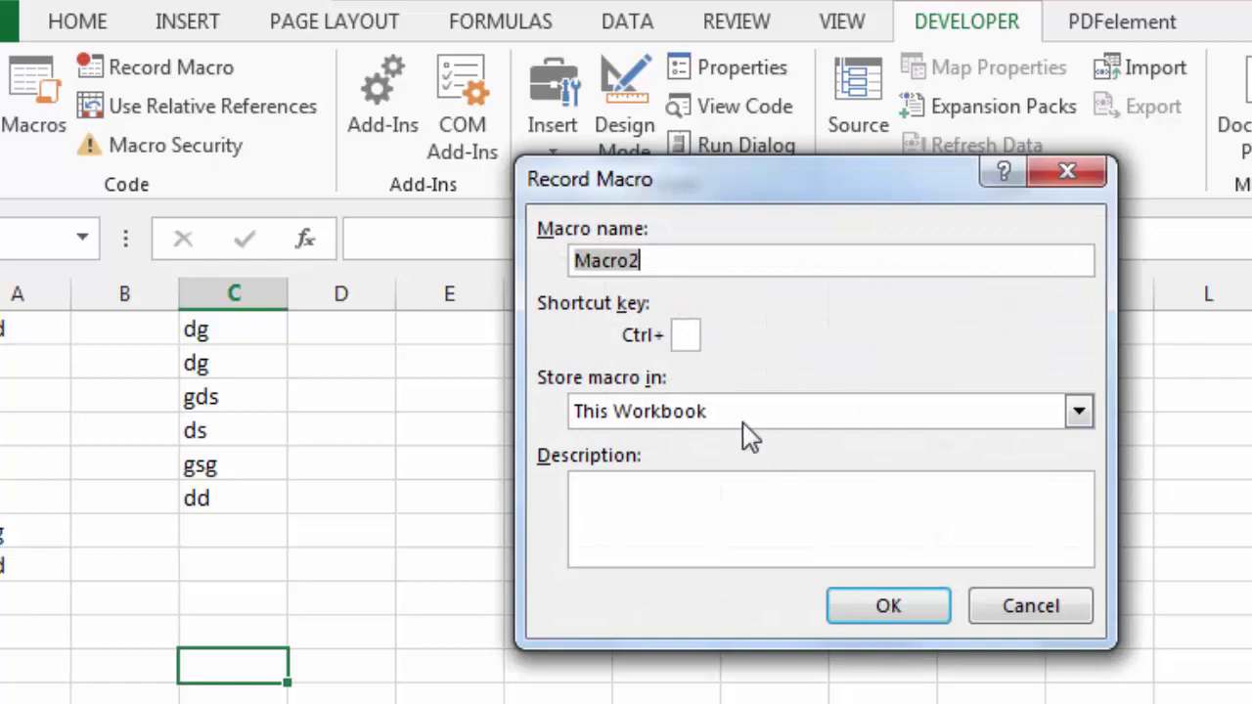
left_click(889, 611)
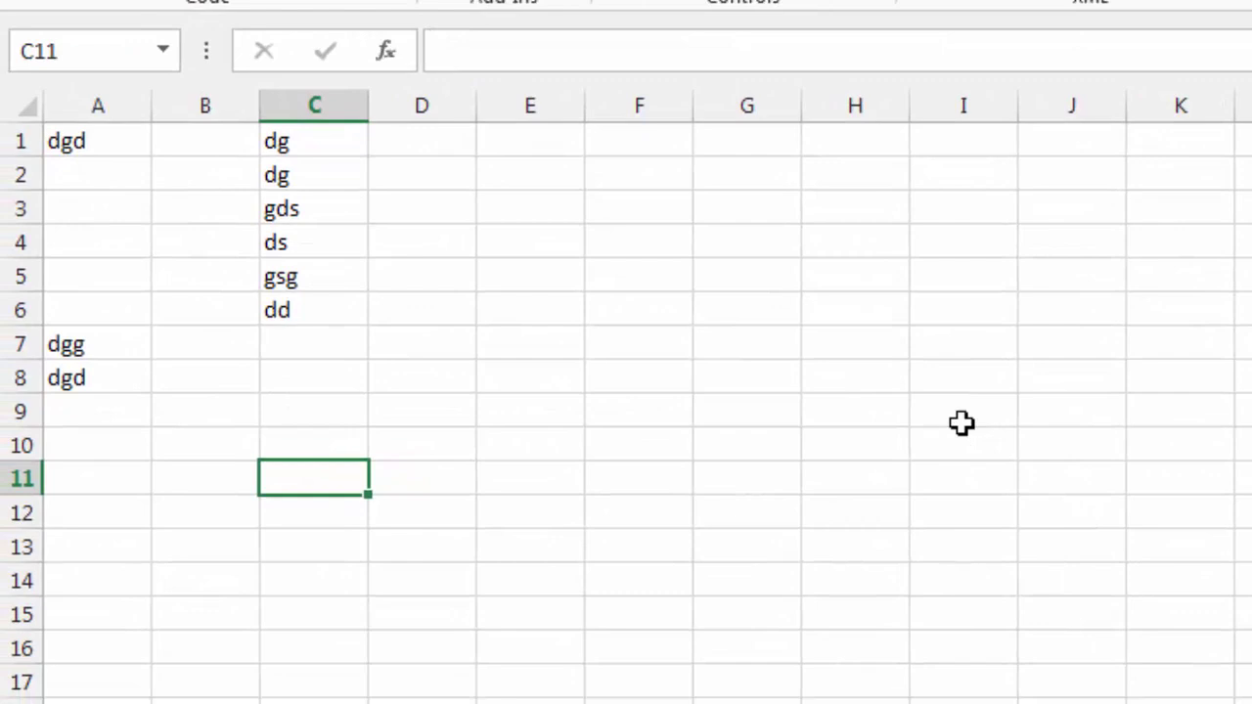
left_click(299, 146)
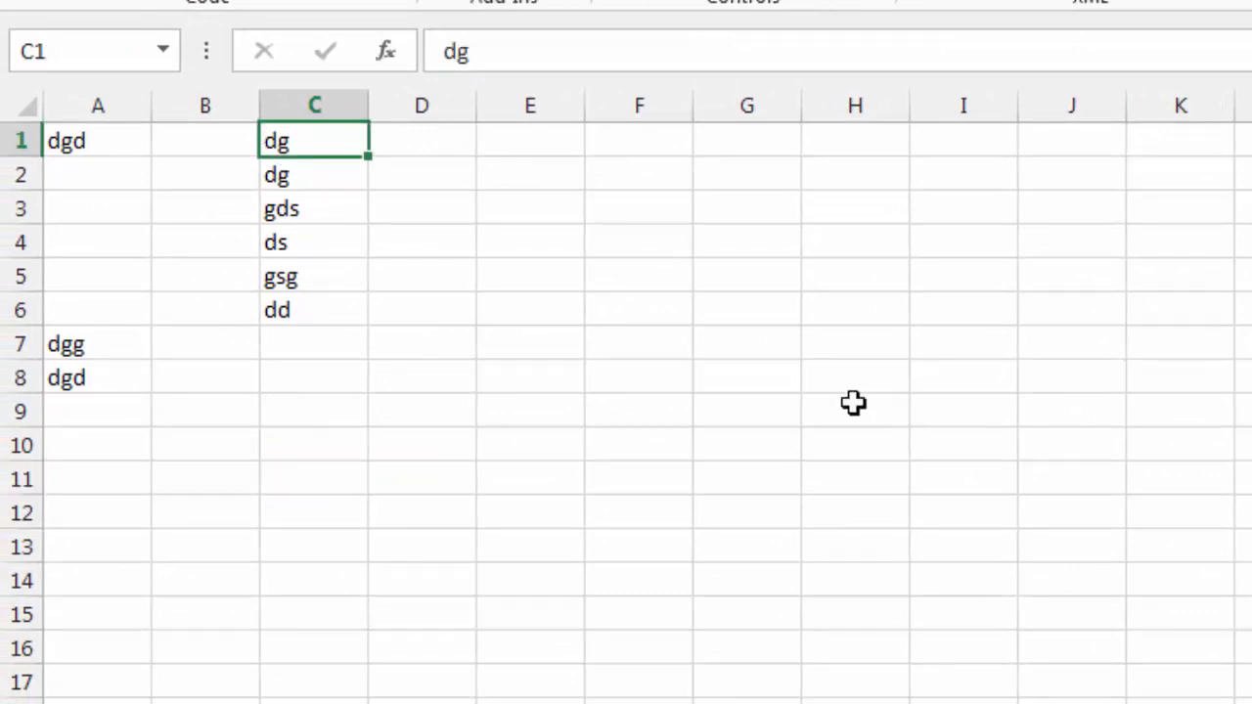
key("ctrl+Down")
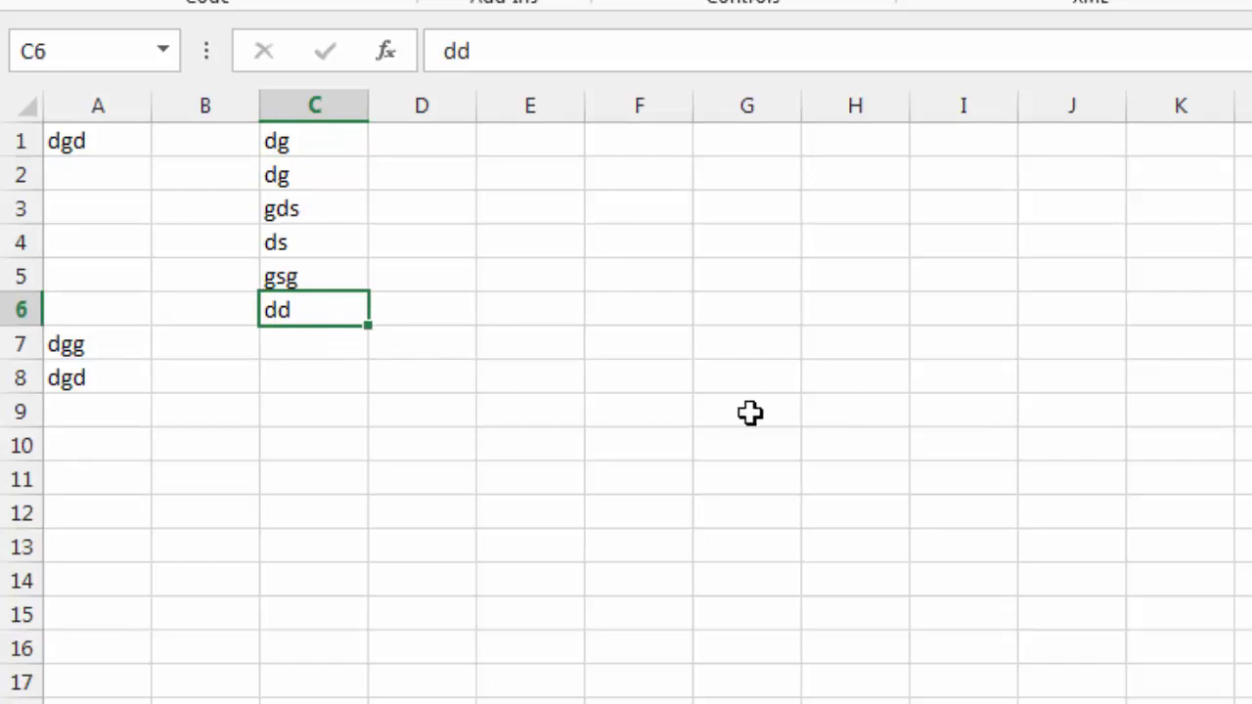
key("Down")
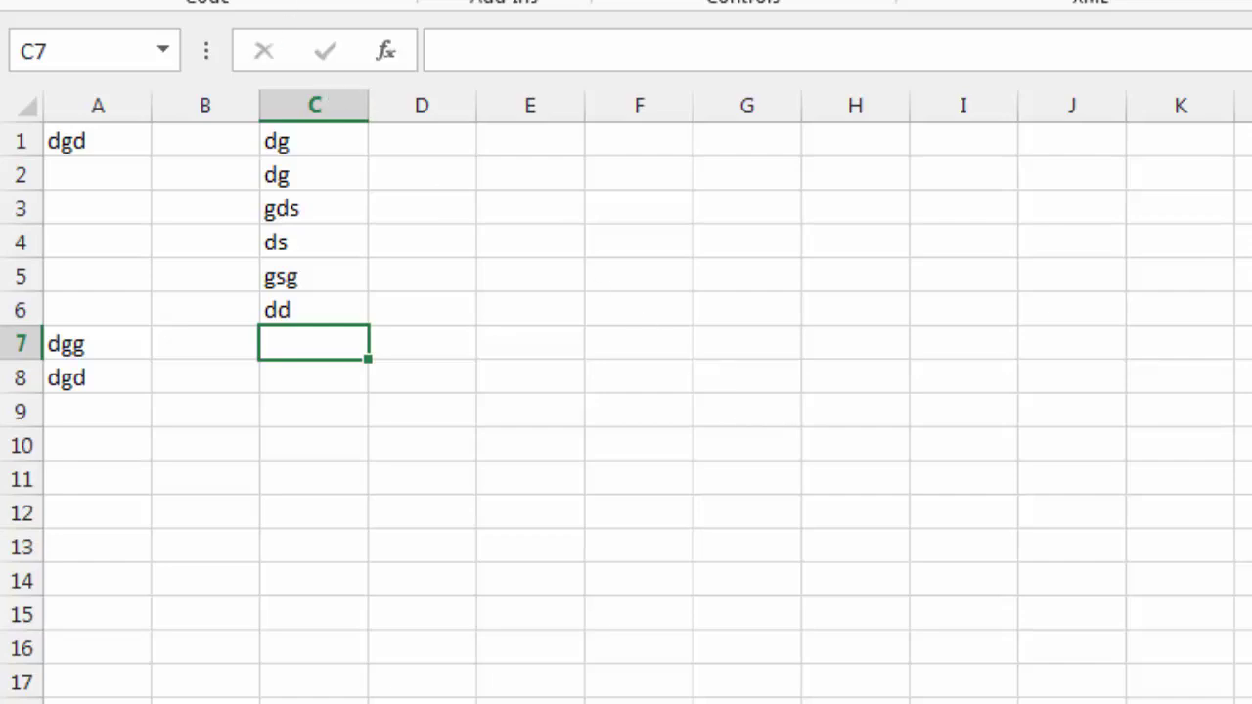
key("alt+F11")
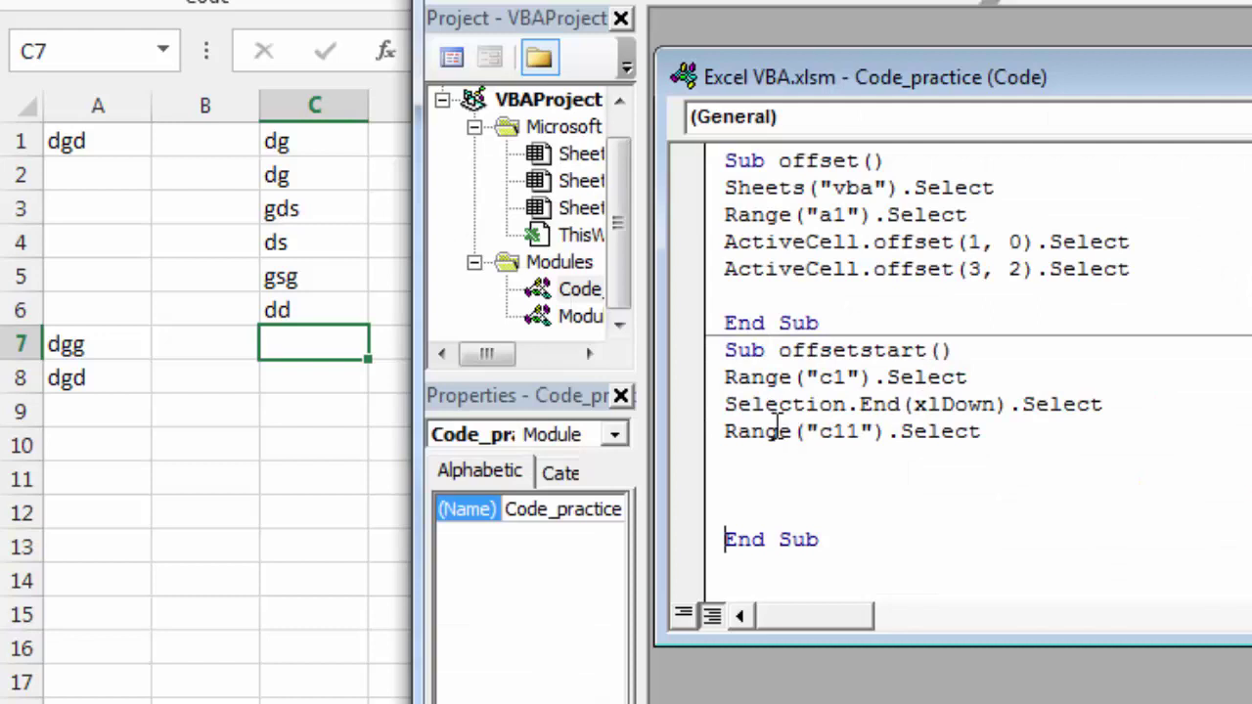
Step: Open Module1's recorded Macro2 code and place it beside the offsetstart code window
left_click(579, 319)
double_click(580, 319)
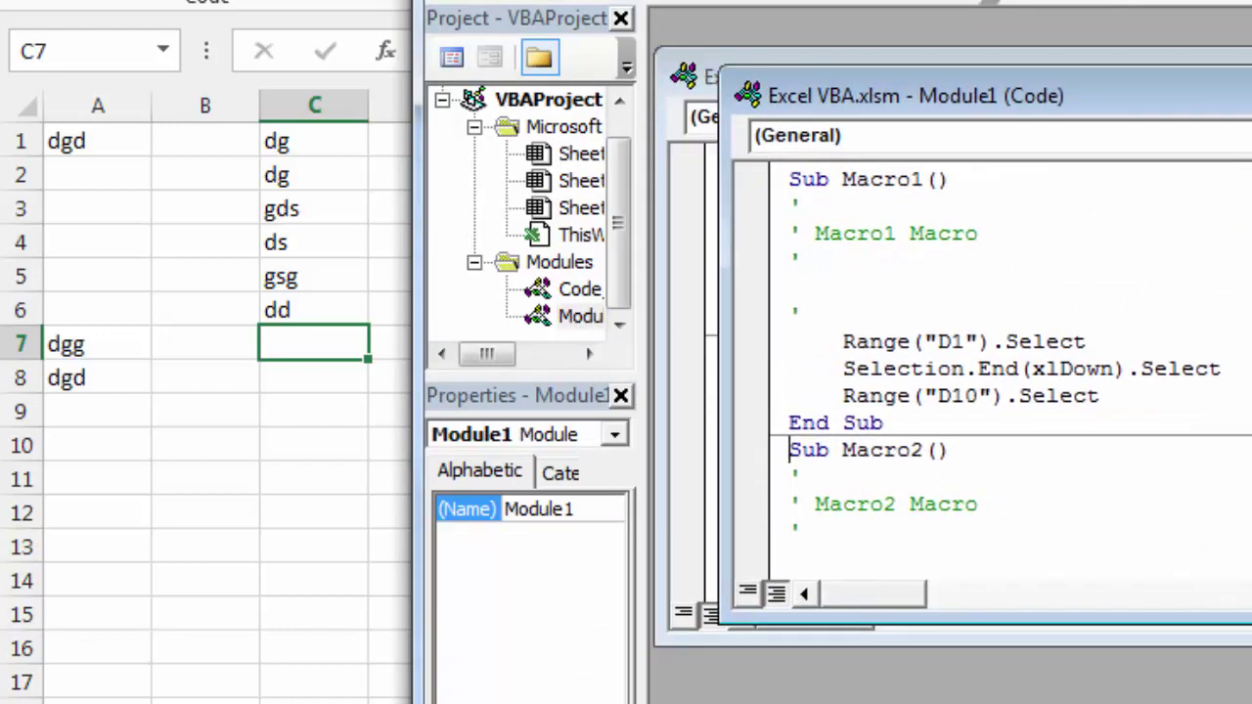
left_click_drag(1085, 137, 1251, 85)
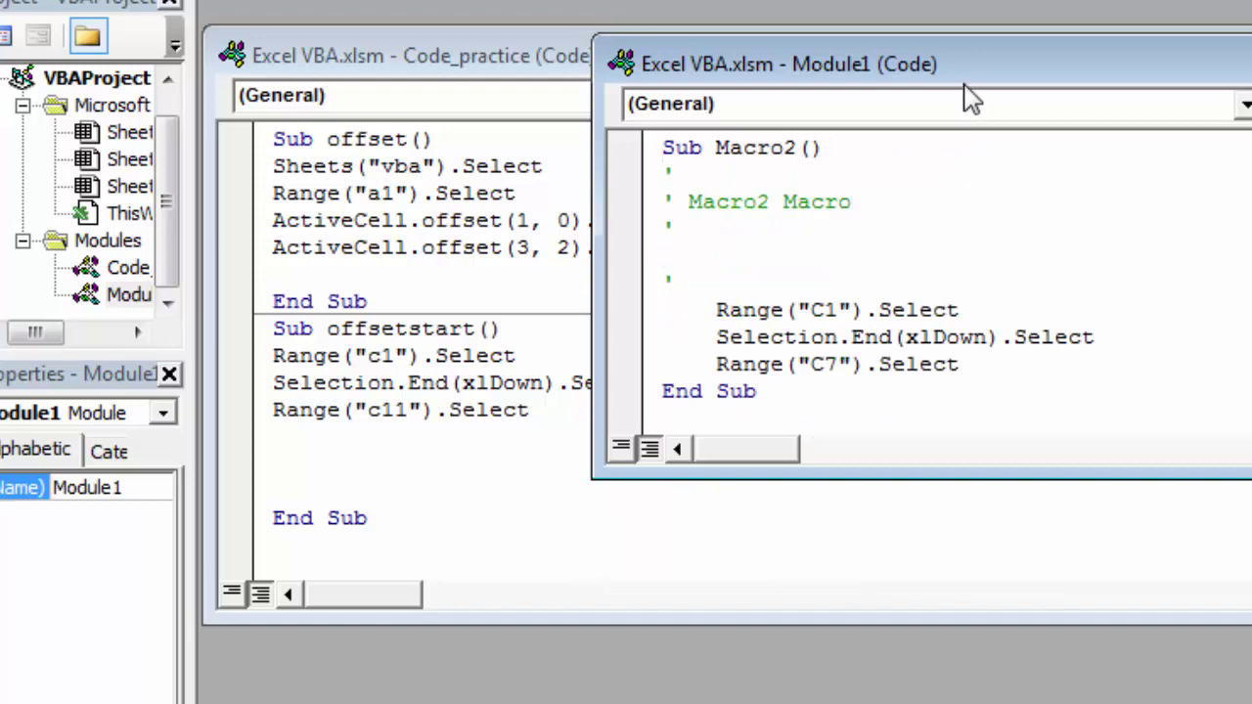
mouse_move(965, 83)
left_mouse_down()
mouse_move(1087, 99)
mouse_move(1078, 112)
left_mouse_up()
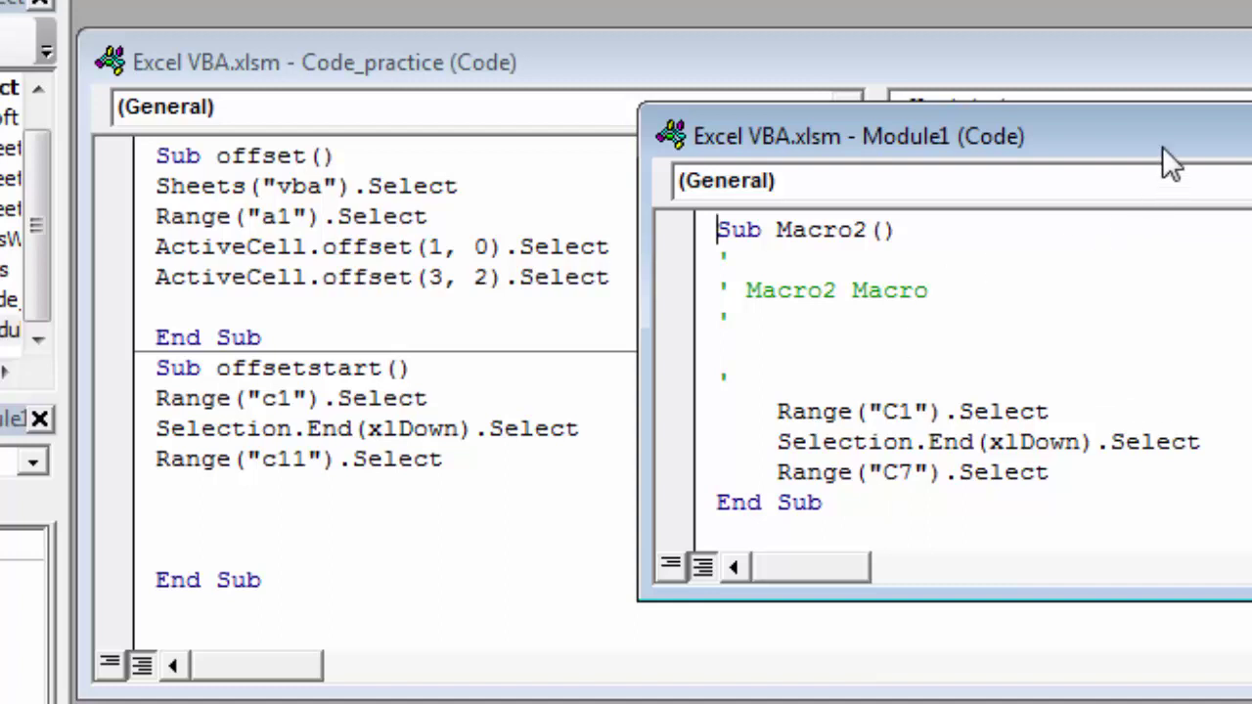
left_click_drag(1162, 146, 669, 219)
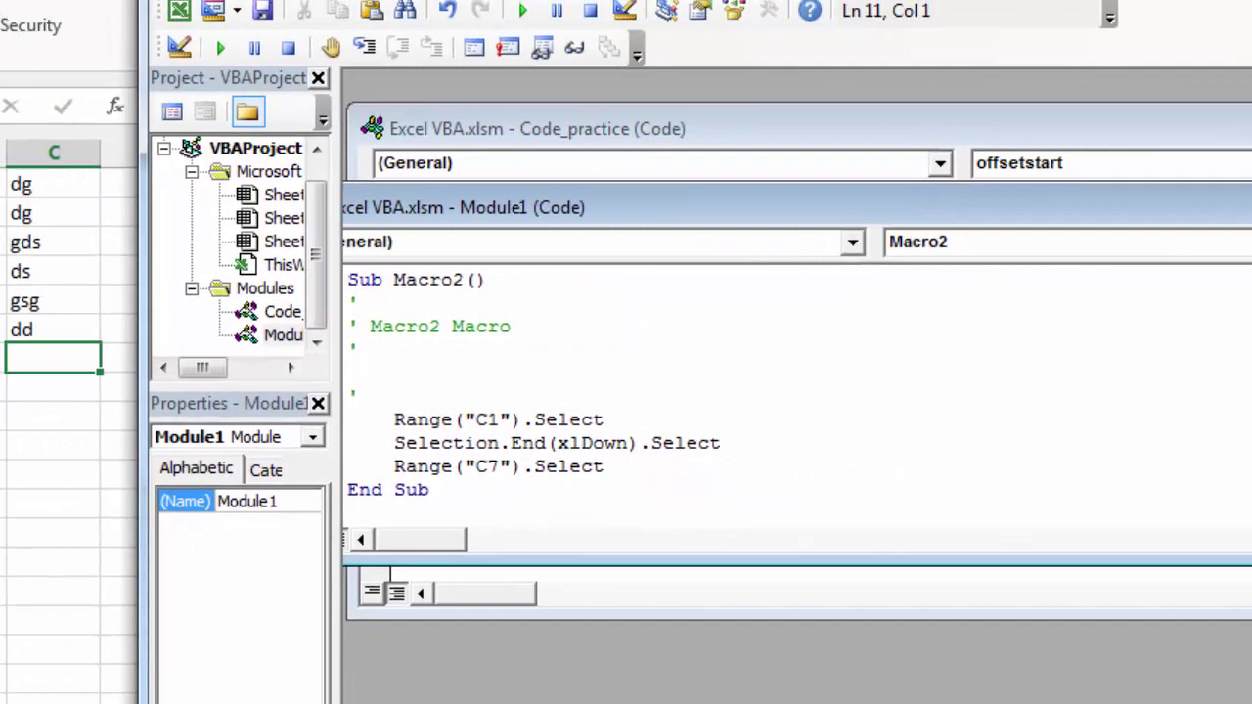
left_click(587, 128)
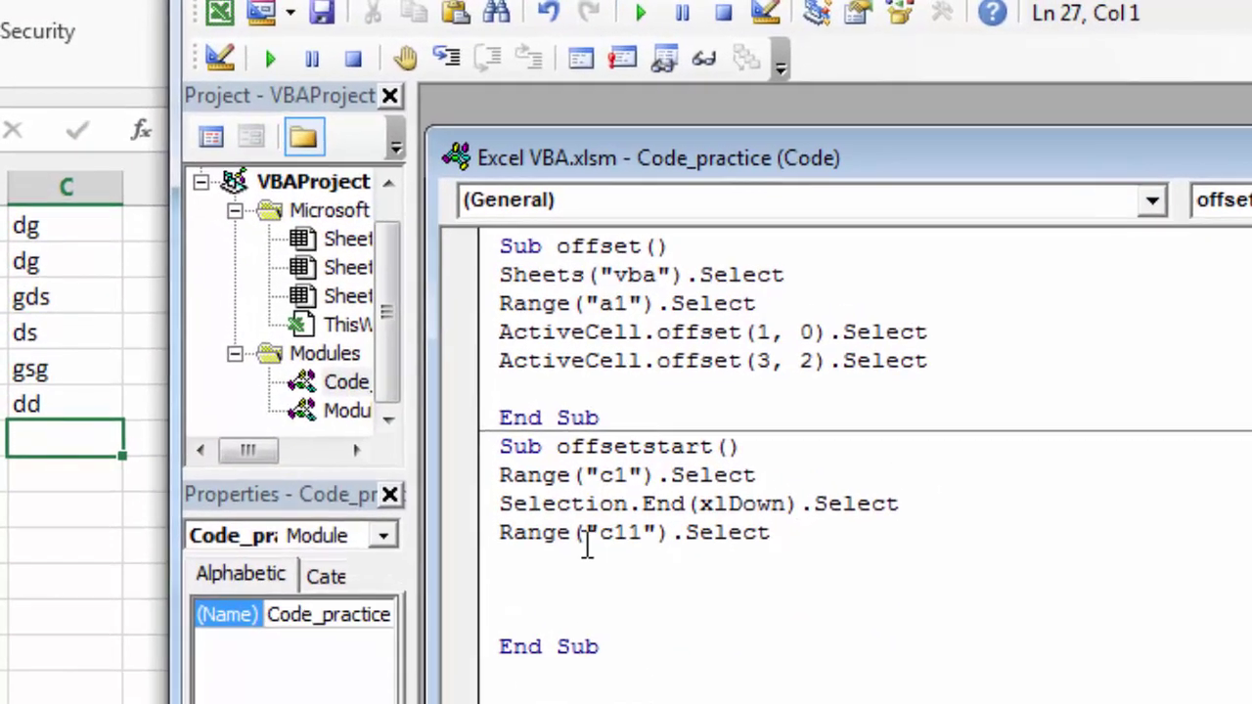
Step: Replace offsetstart's Range("c11").Select line with ActiveCell.offset(1,0).Select
left_click(788, 534)
key("BackSpace")
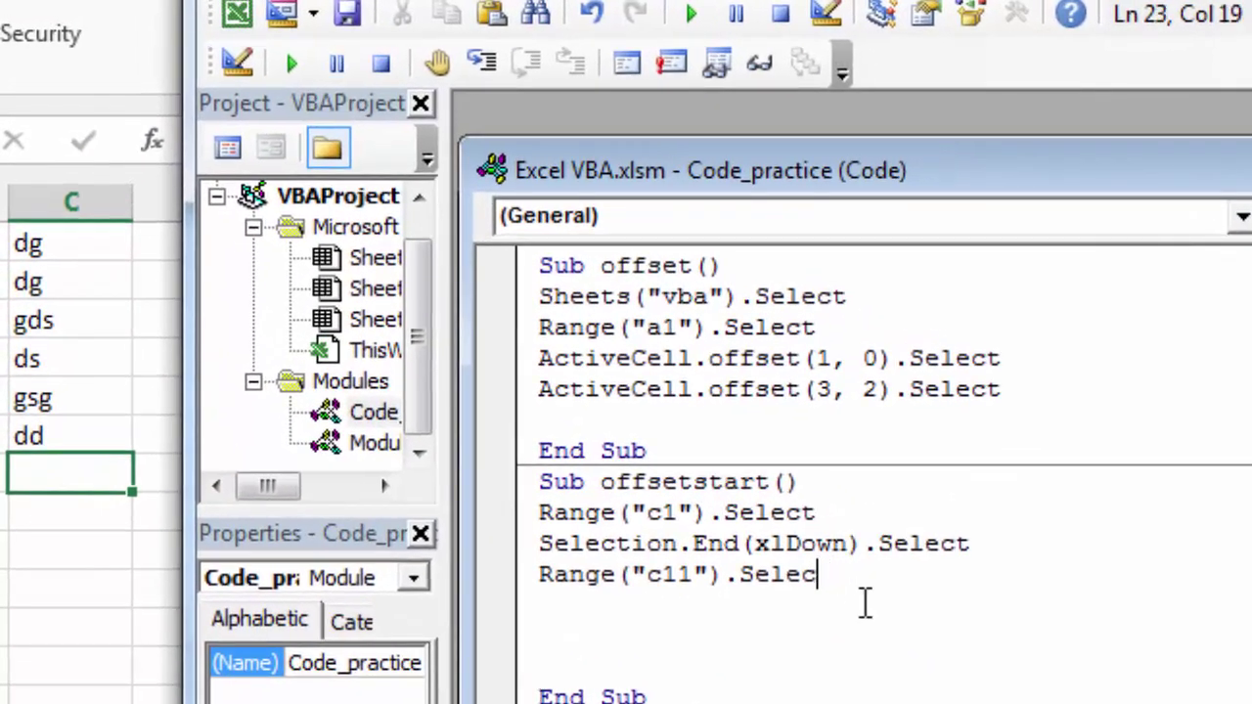
key("BackSpace")
key("BackSpace")
key("BackSpace")
key("BackSpace")
key("BackSpace")
key("BackSpace")
key("BackSpace")
key("BackSpace")
key("BackSpace")
key("BackSpace")
key("BackSpace")
key("BackSpace")
key("BackSpace")
key("BackSpace")
key("BackSpace")
key("BackSpace")
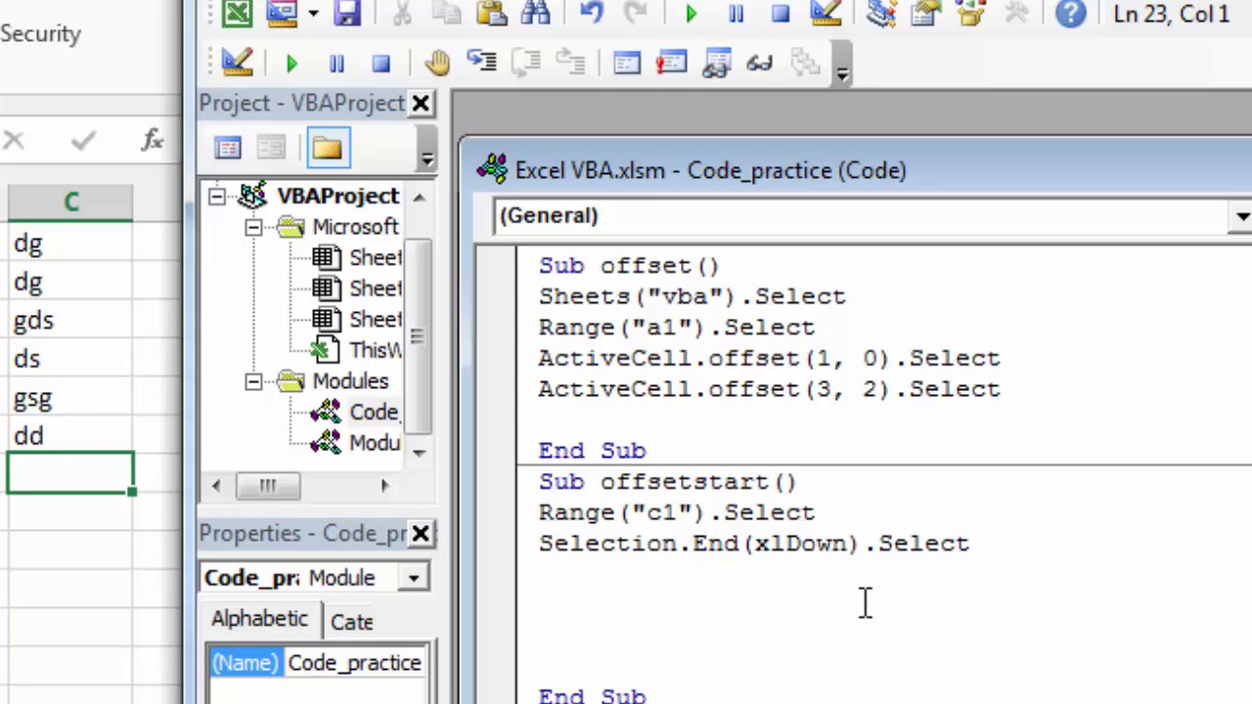
type("activece")
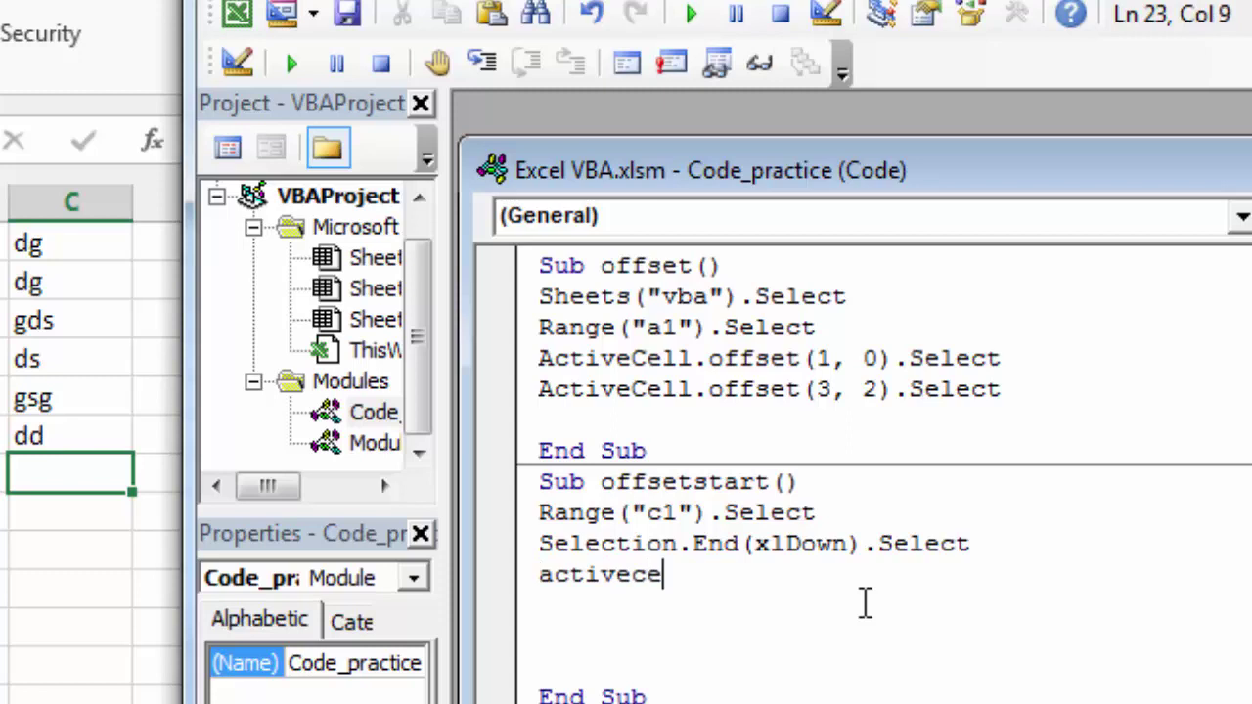
type("ll.offset(")
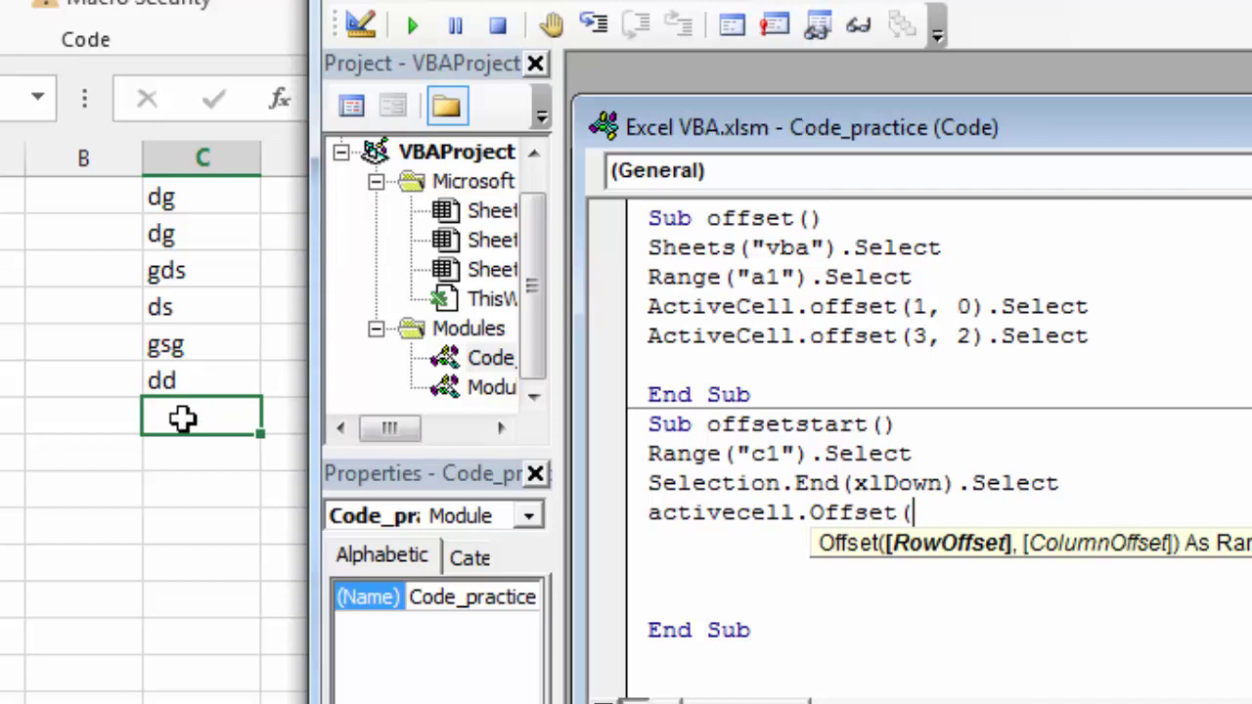
type("2")
key("BackSpace")
type("1,")
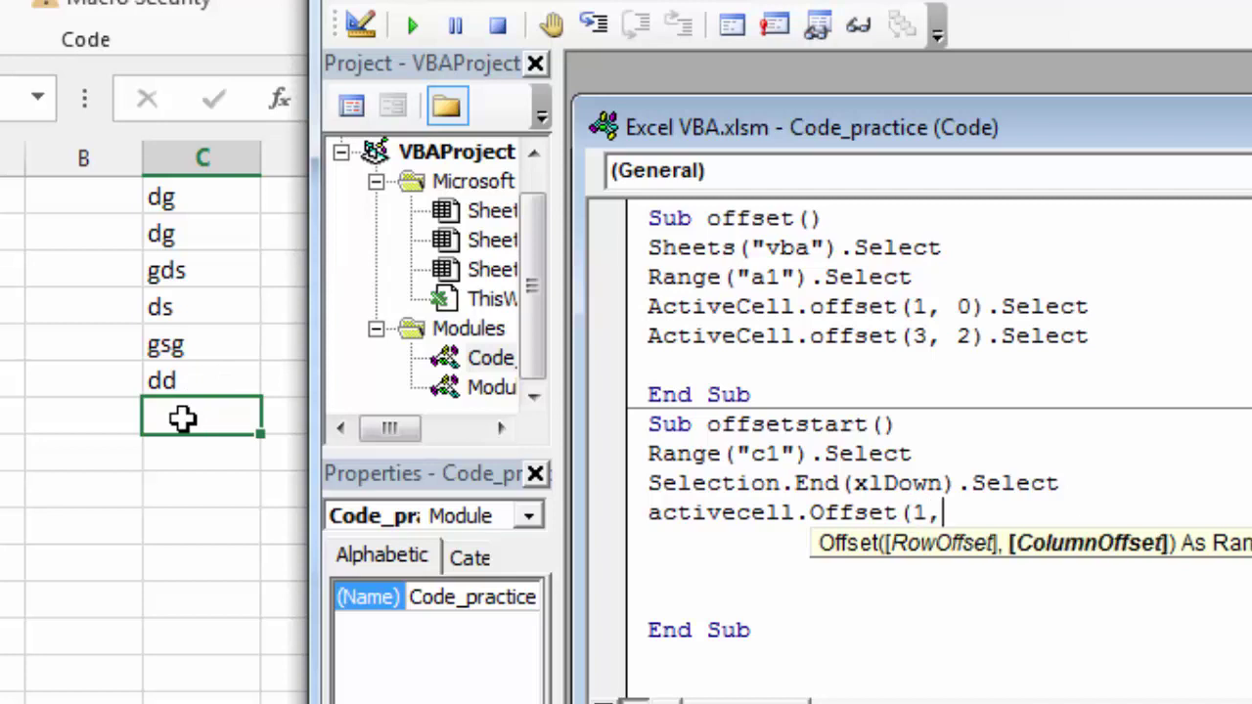
type("0")
type(").select")
key("Return")
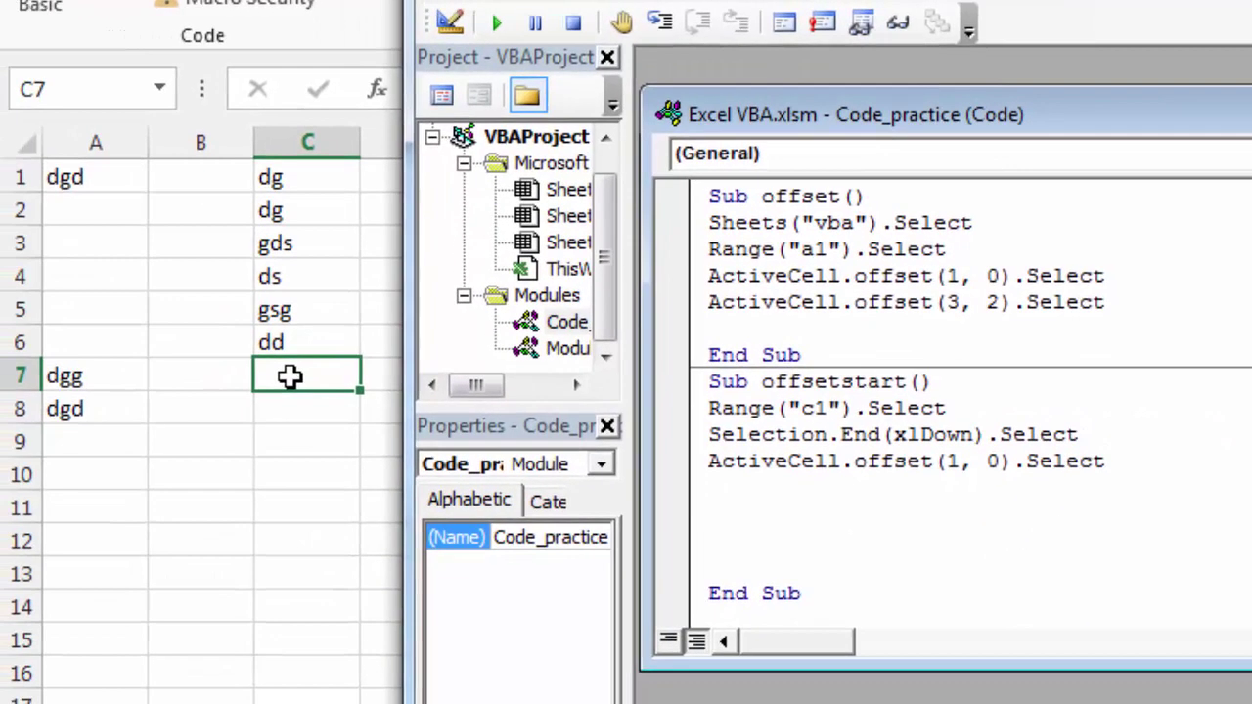
Step: Step offsetstart from C1 to the list's end, stop on C7, then view the sheet
key("F8")
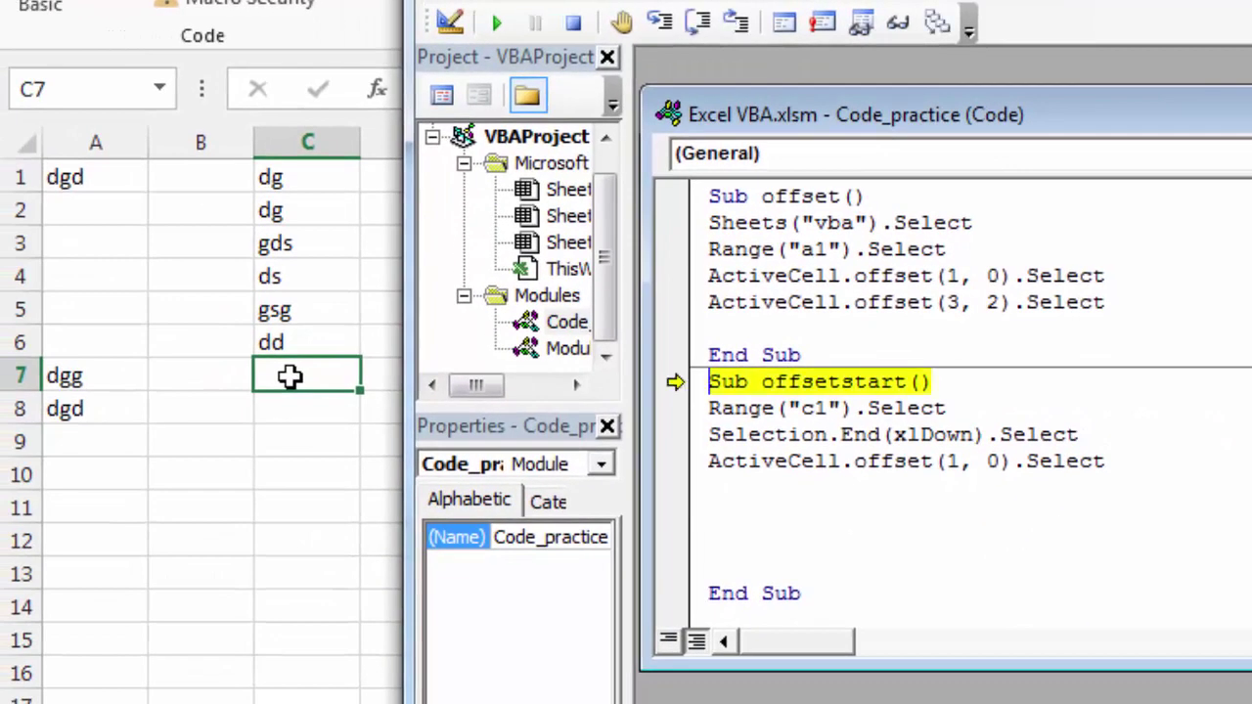
key("F8")
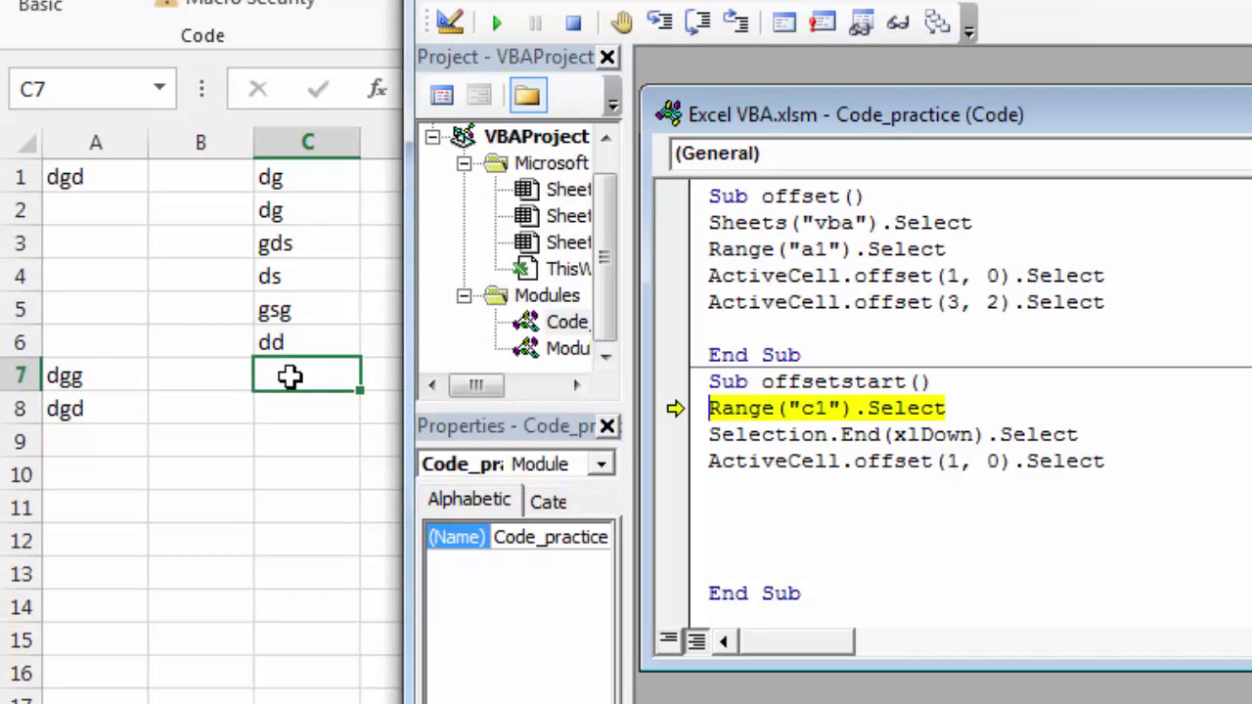
key("F8")
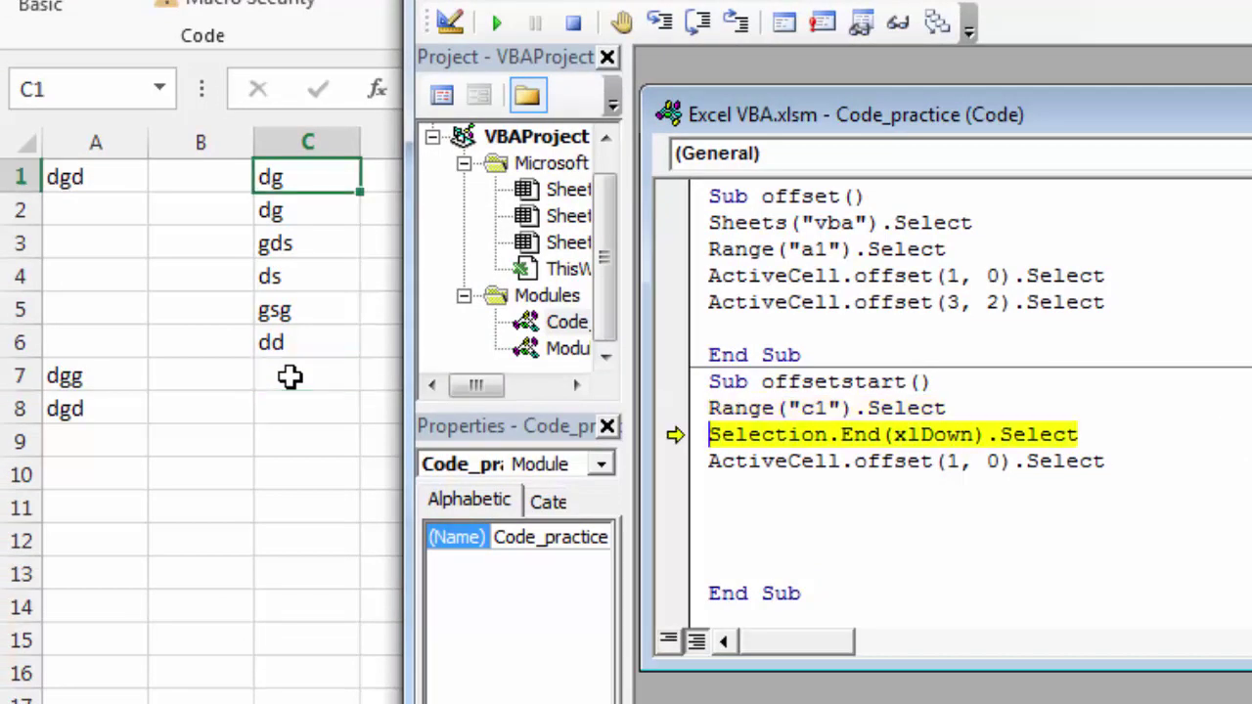
key("F8")
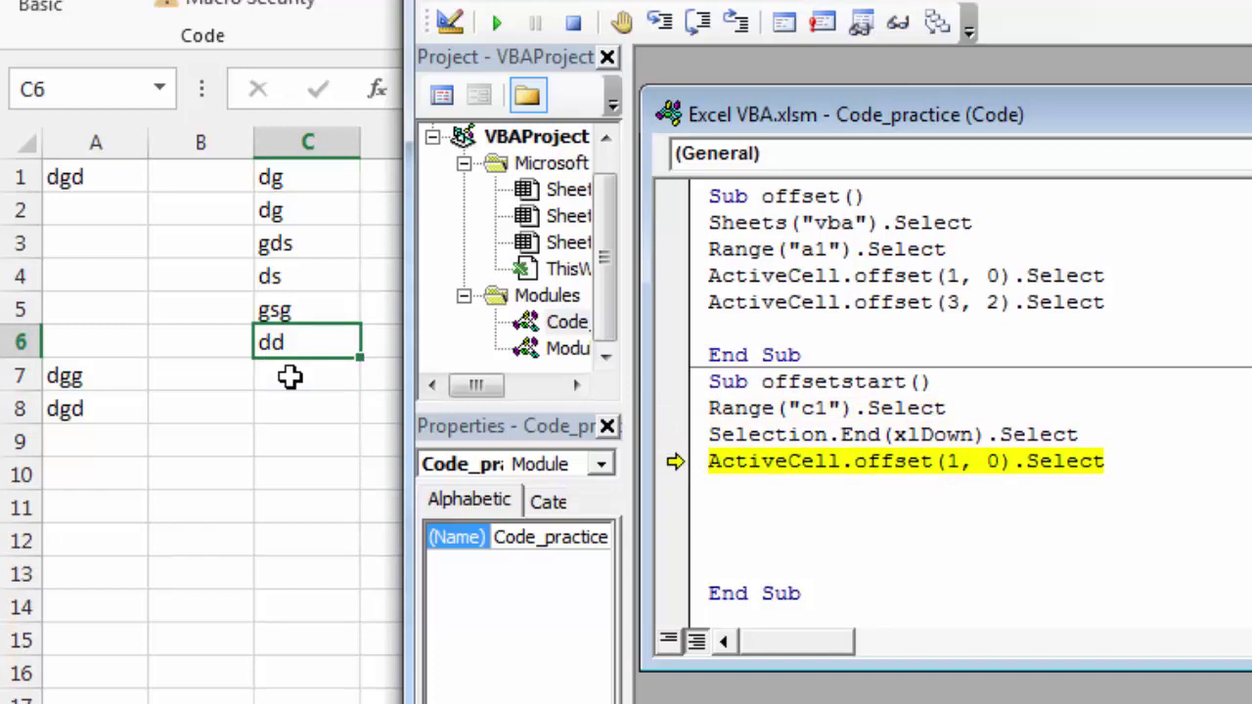
key("F8")
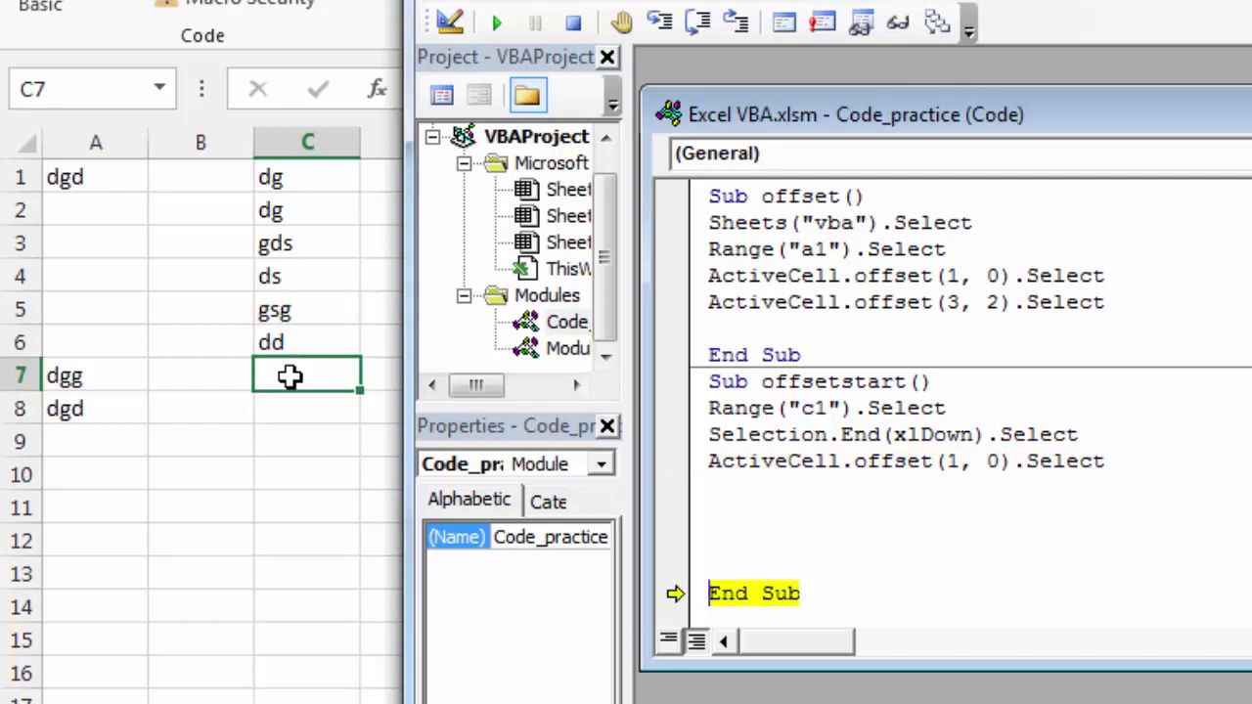
key("F8")
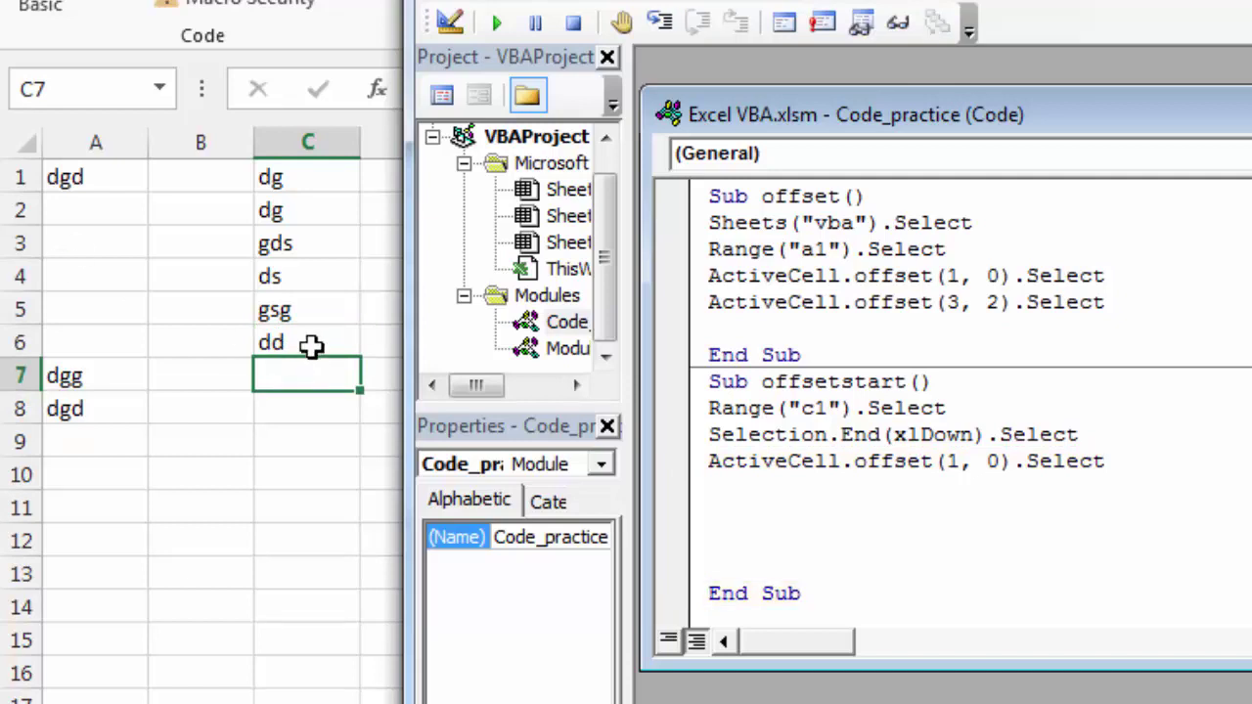
key("alt+F11")
Step: Fill C7:C11 with the entries dgf, dgd, dg, gdg and dsd
type("d")
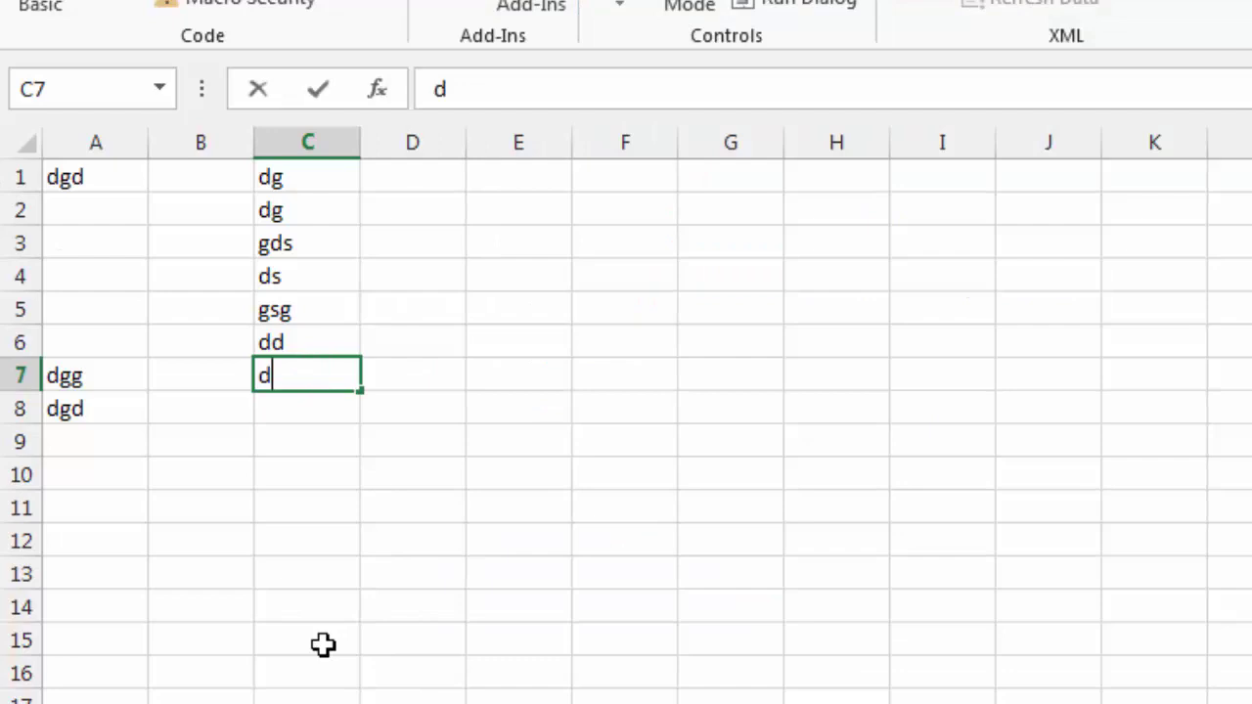
type("gf dgd  gdg dsd")
key("Return")
key("Return")
key("Up")
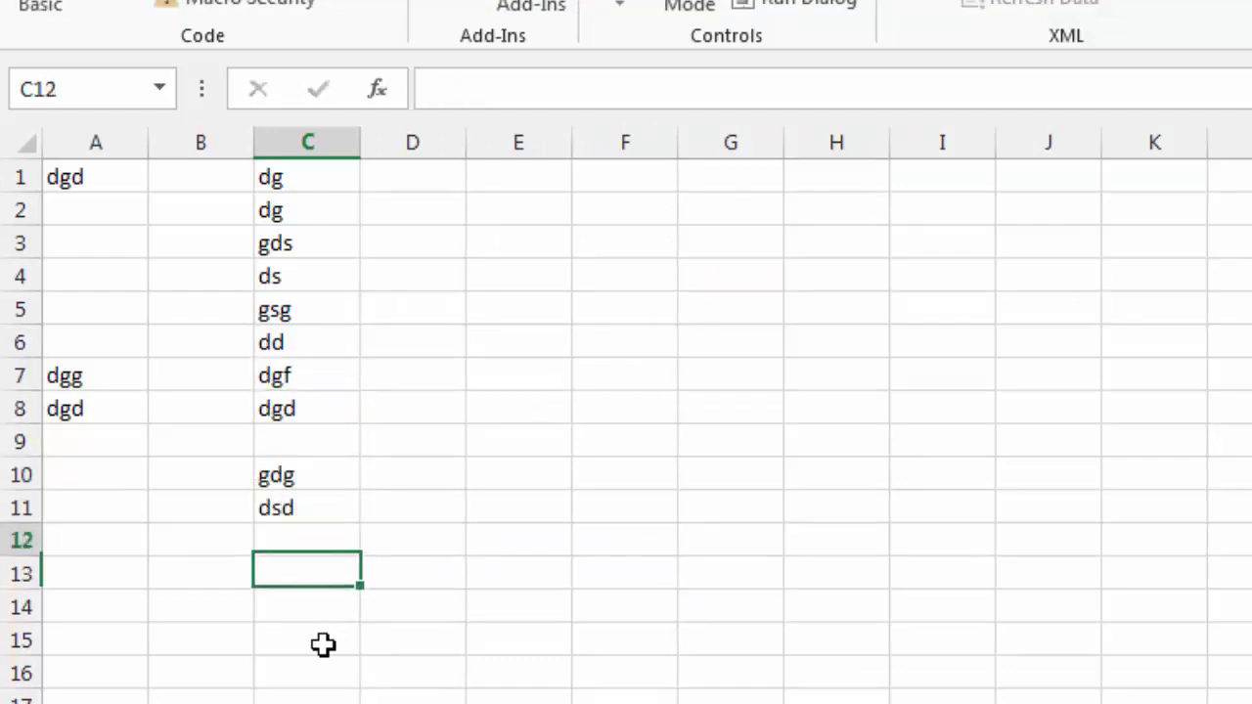
key("Up")
key("Up")
key("Up")
type("dg")
key("Down")
key("Down")
key("Down")
key("Up")
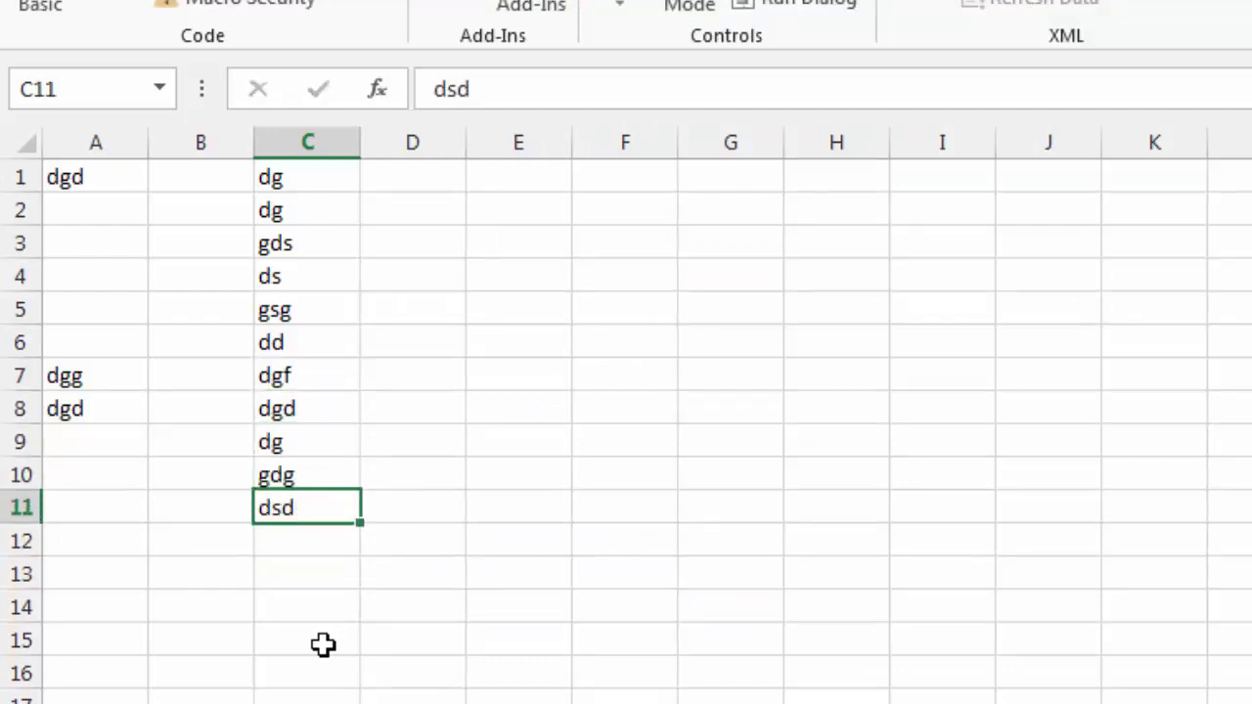
key("Up")
key("Up")
key("Left")
key("Left")
Step: Step through offsetstart again, jumping to C11 and stopping on empty C12
key("alt+F11")
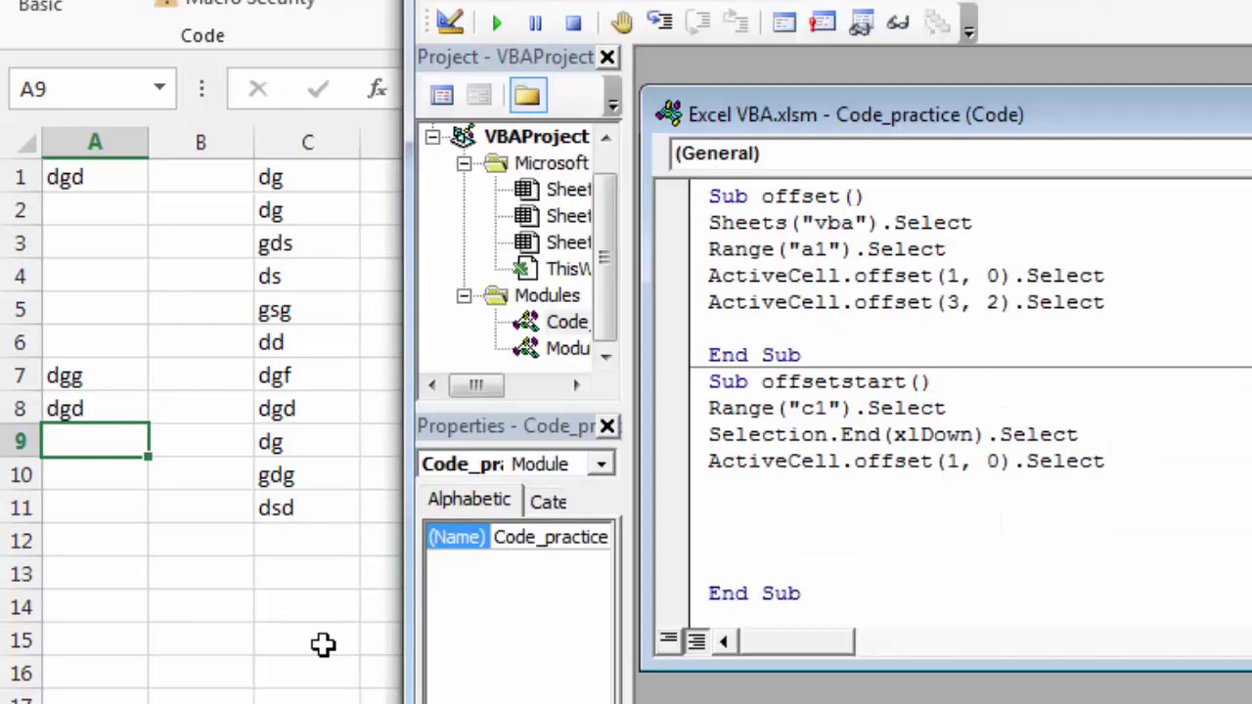
key("F8")
key("F8")
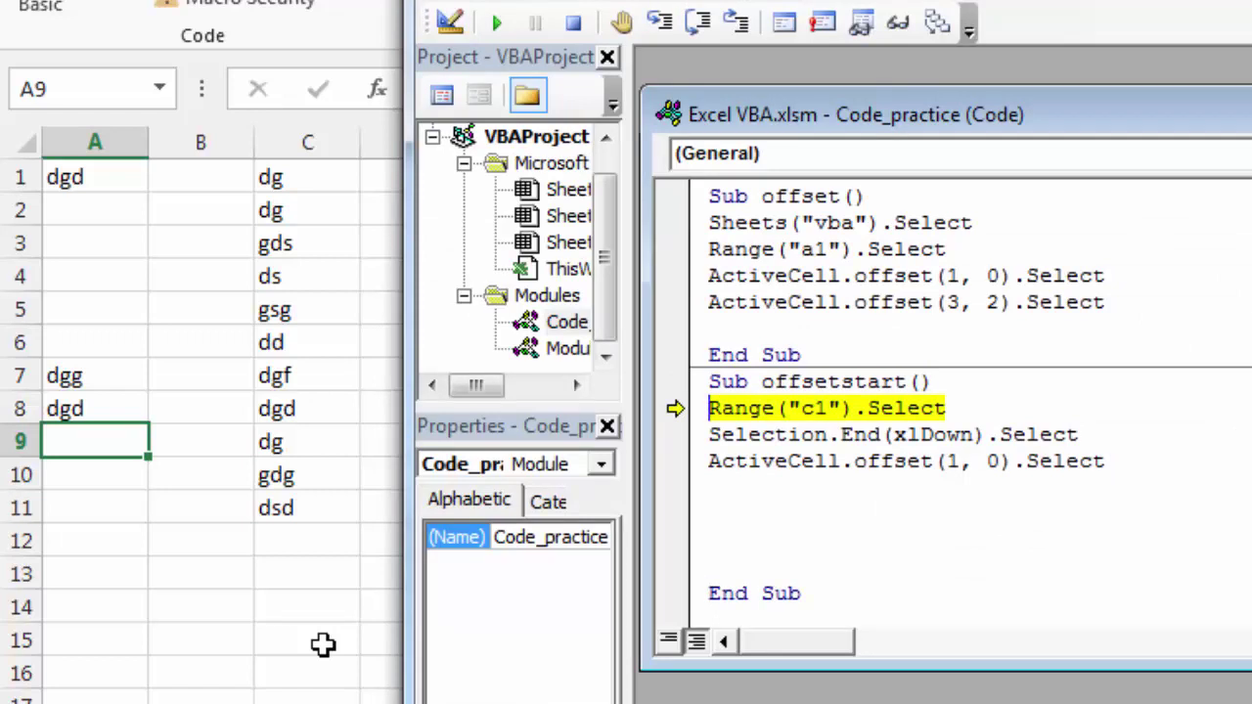
key("F8")
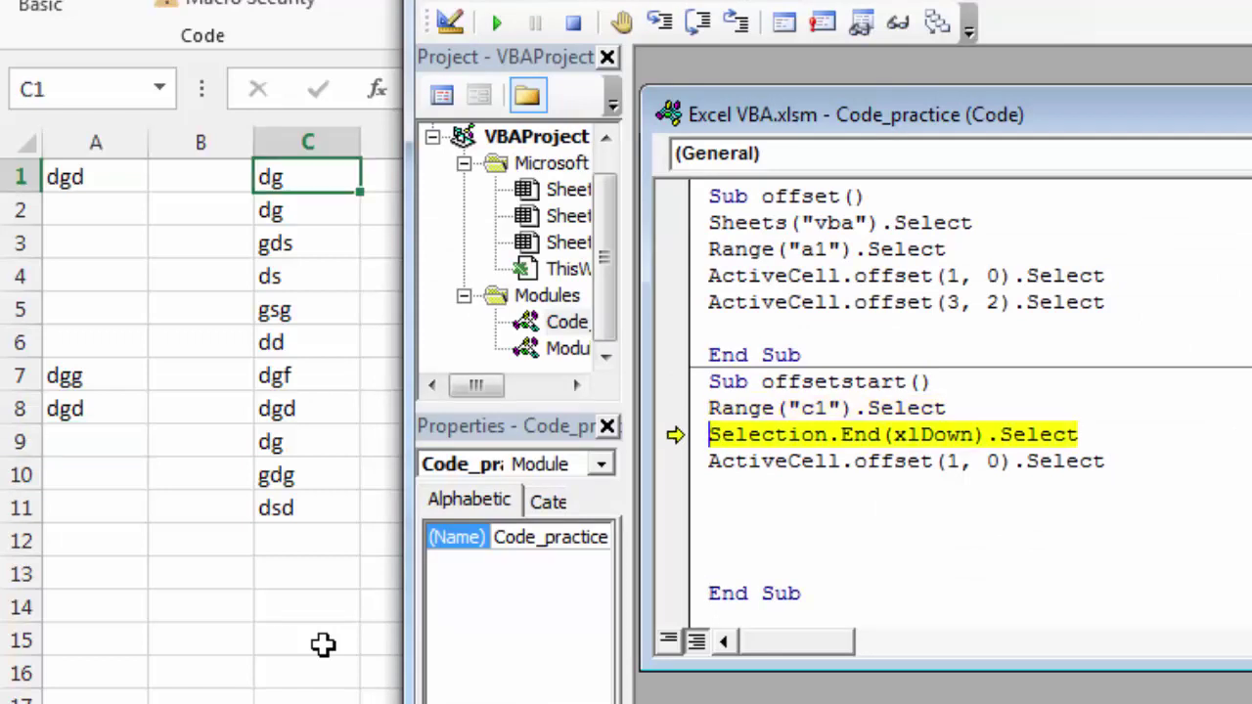
key("F8")
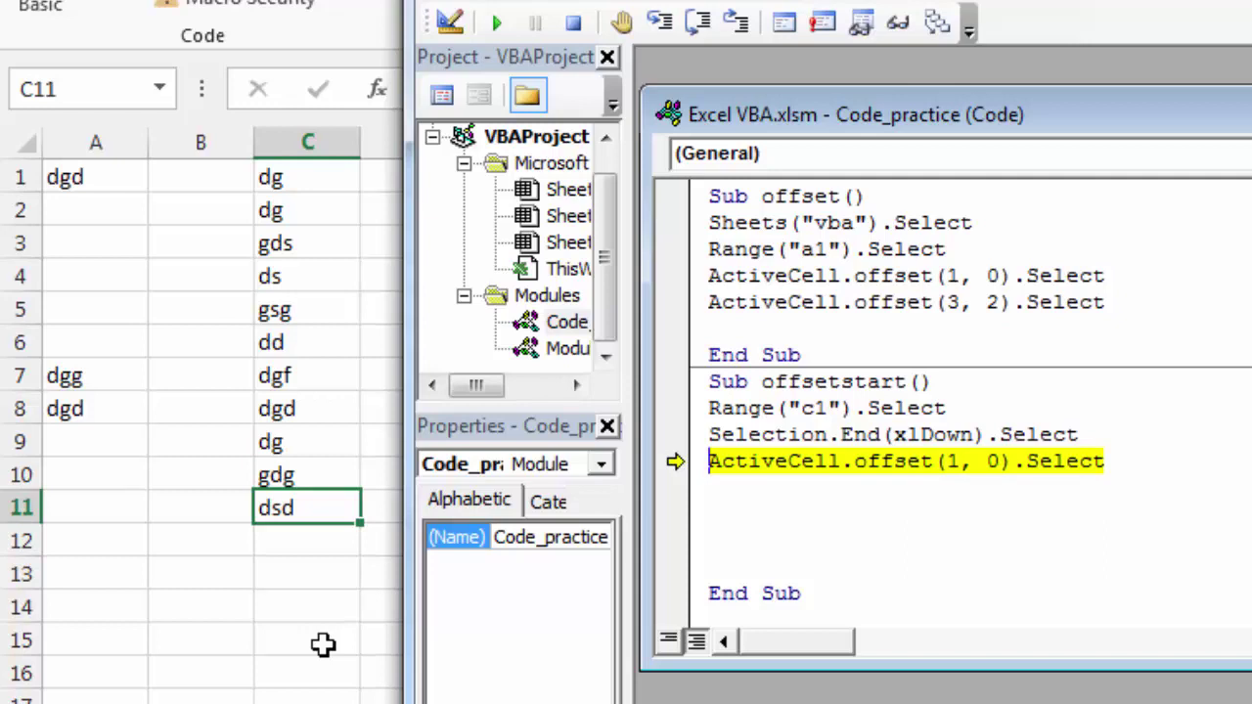
key("F8")
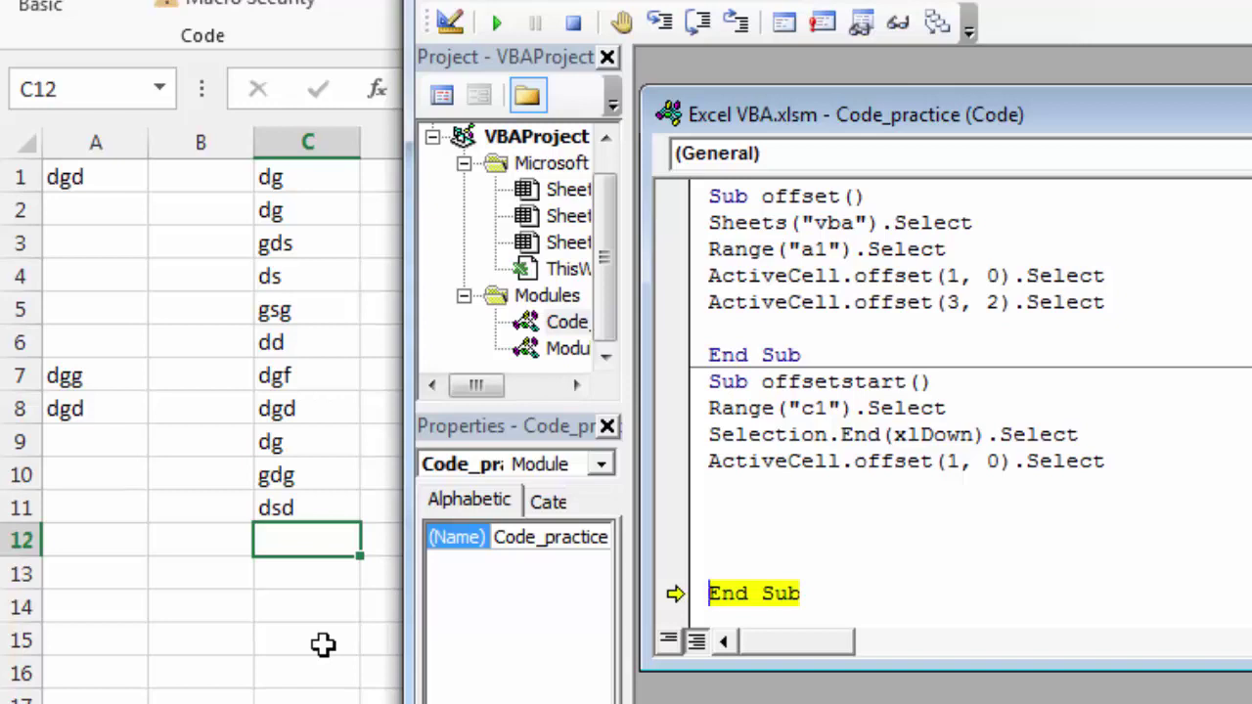
Step: Add Selection.End lines for xlUp twice, then xlToLeft, xlDown and xlToRight
key("F8")
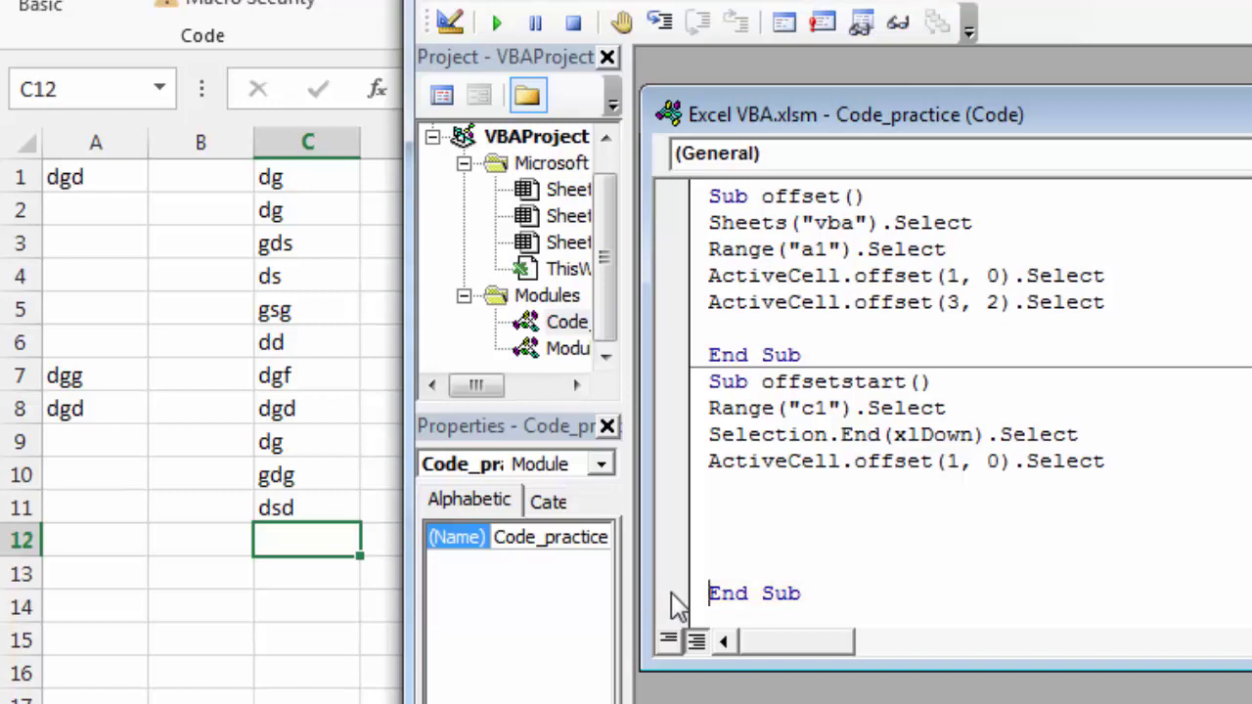
type("selection.end(xlup).select")
key("Return")
type("selection.end(xlup).select")
key("Return")
type("selection.end(xltoleft).select")
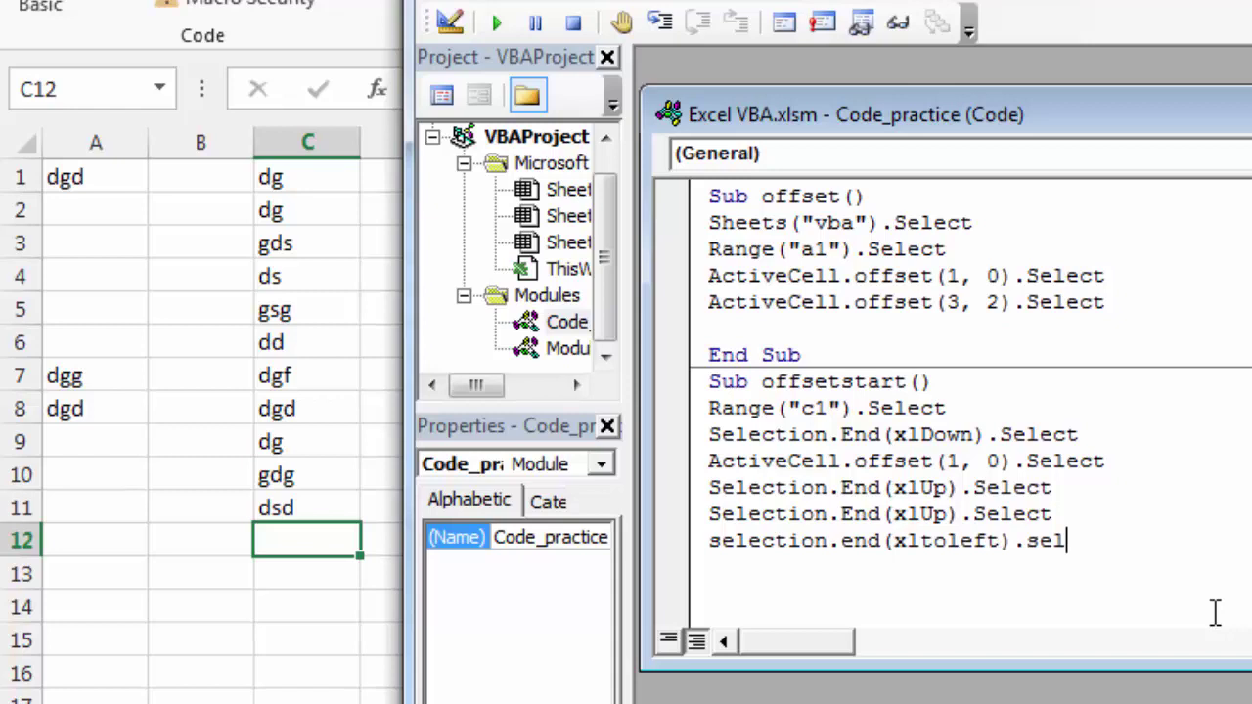
key("Return")
type("selection.end(xldown).select")
key("Return")
type("selection")
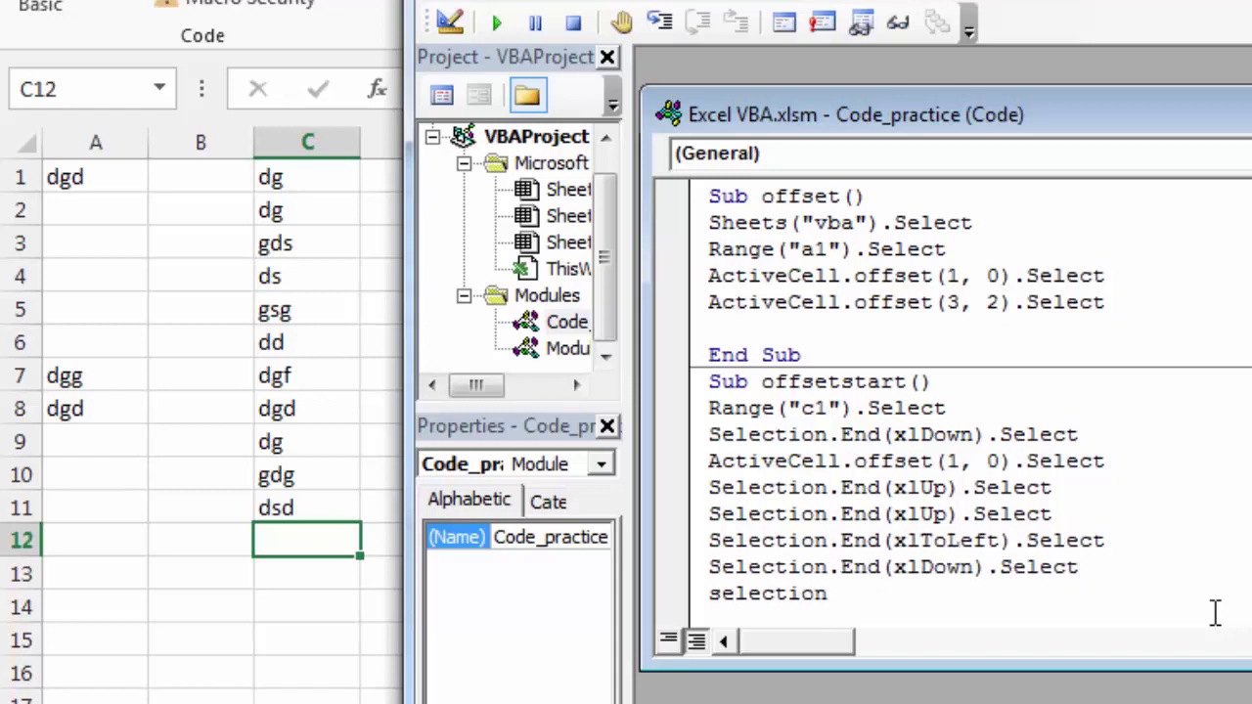
type(".end(xltoright).select")
scroll(1125, 547, "down", 1)
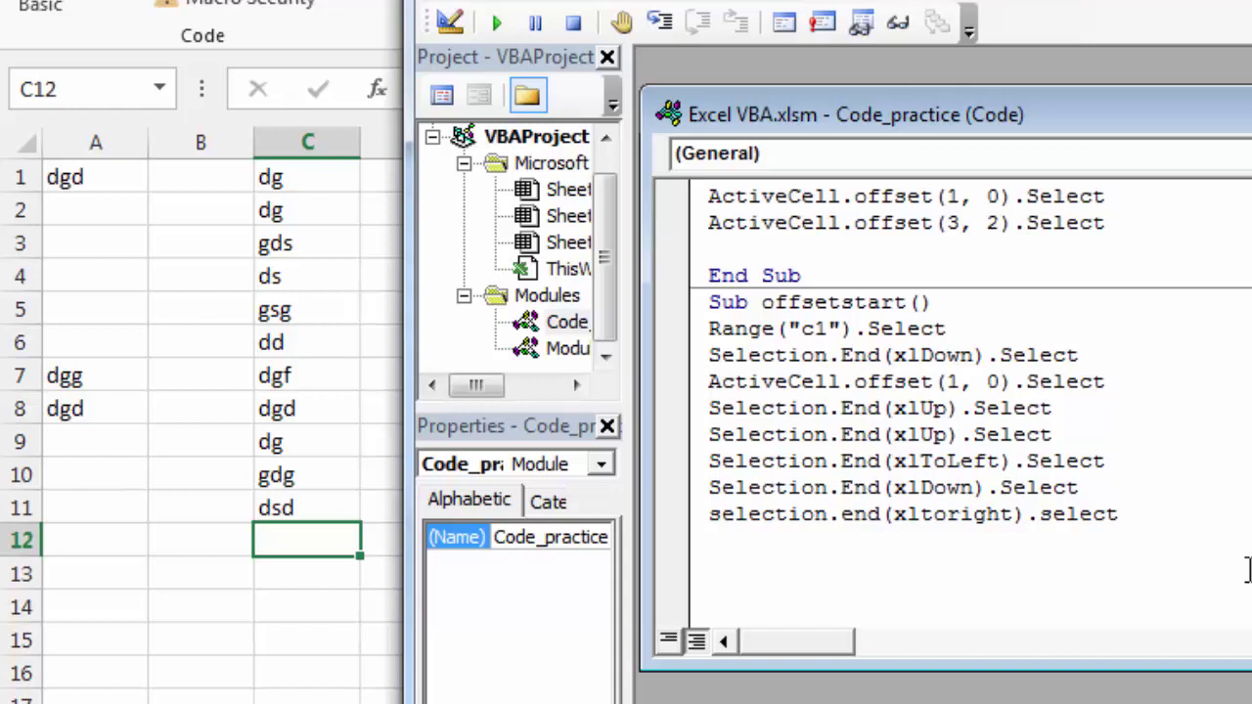
Step: Ctrl+arrow from C9 through C11, C1, A1, A7, C7, C11, the last row, C1, A1
left_click(222, 442)
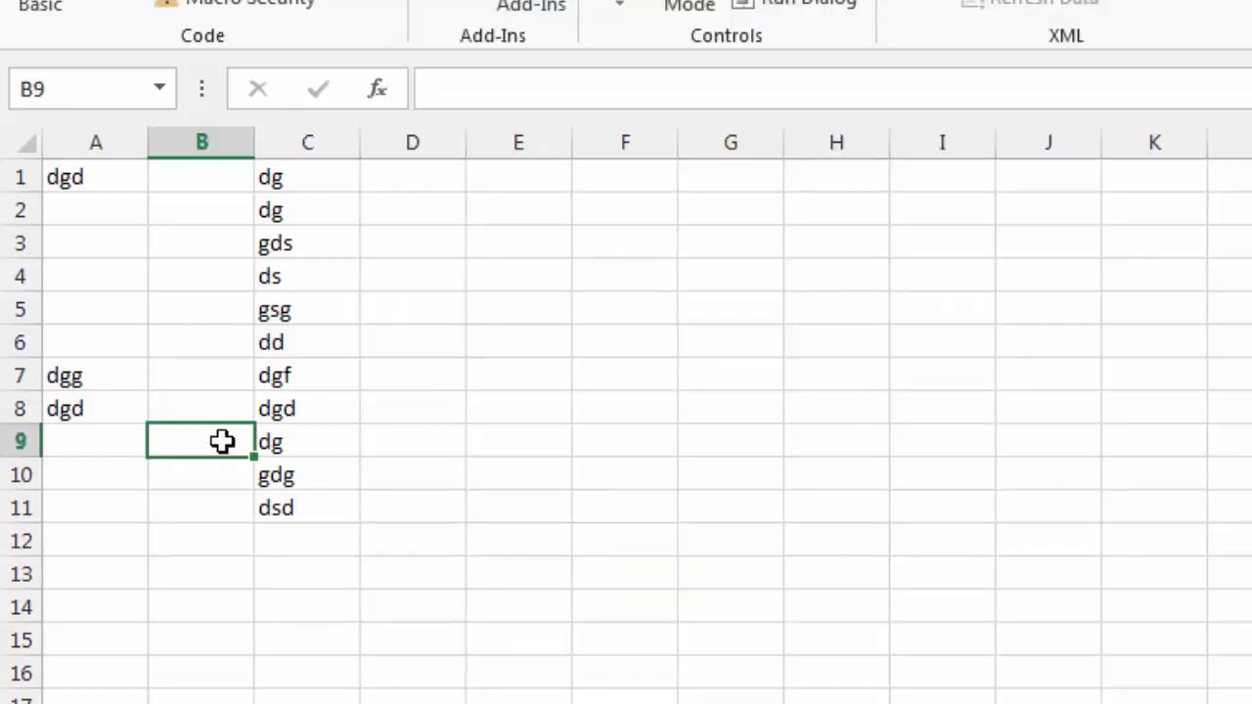
key("Right")
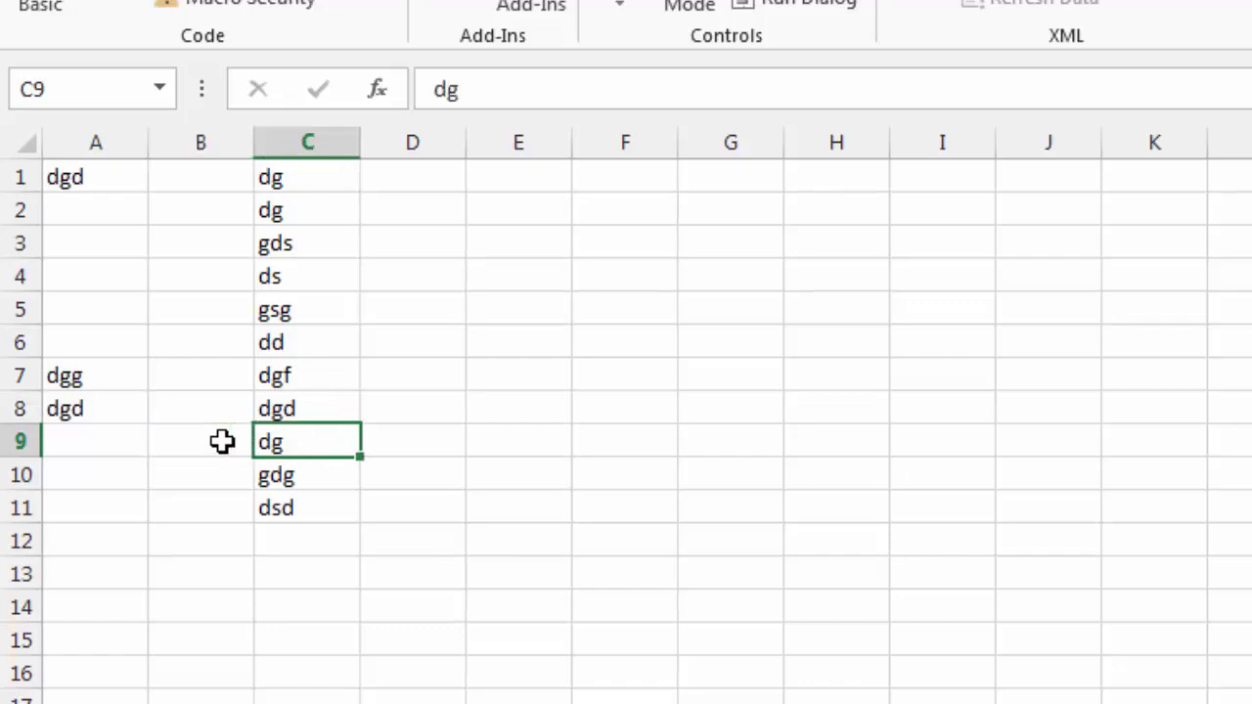
key("ctrl+Down")
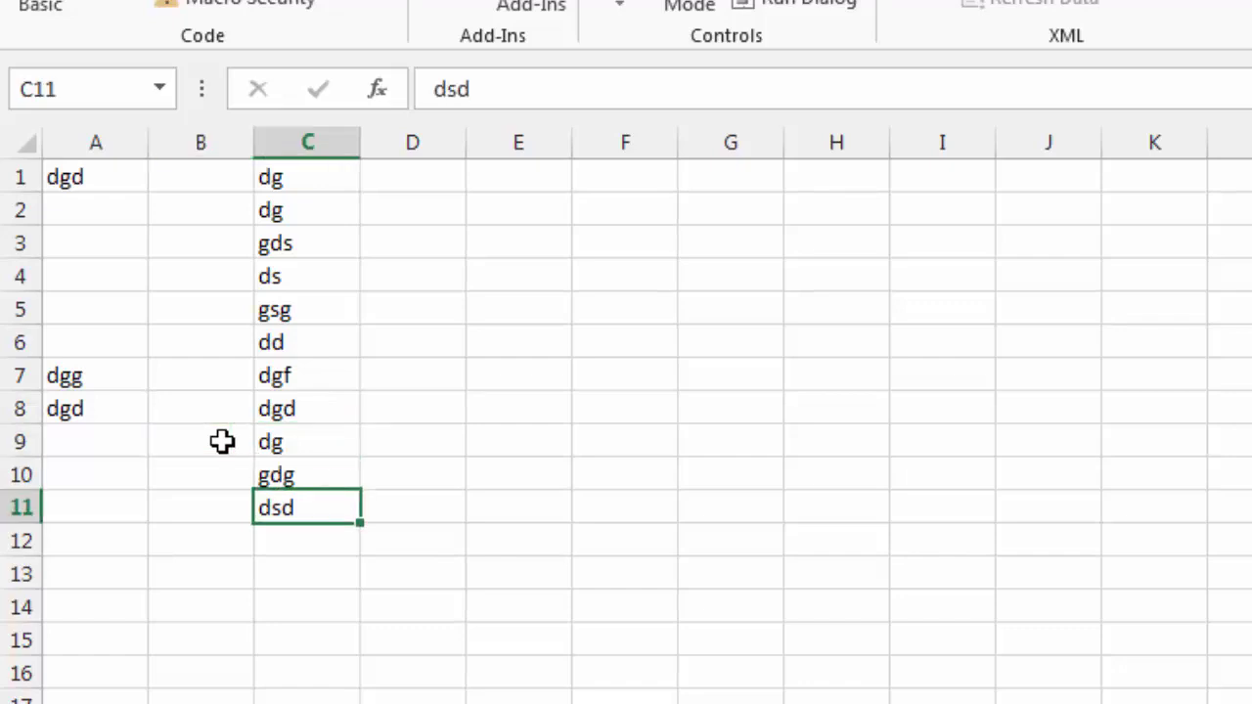
key("ctrl+Up")
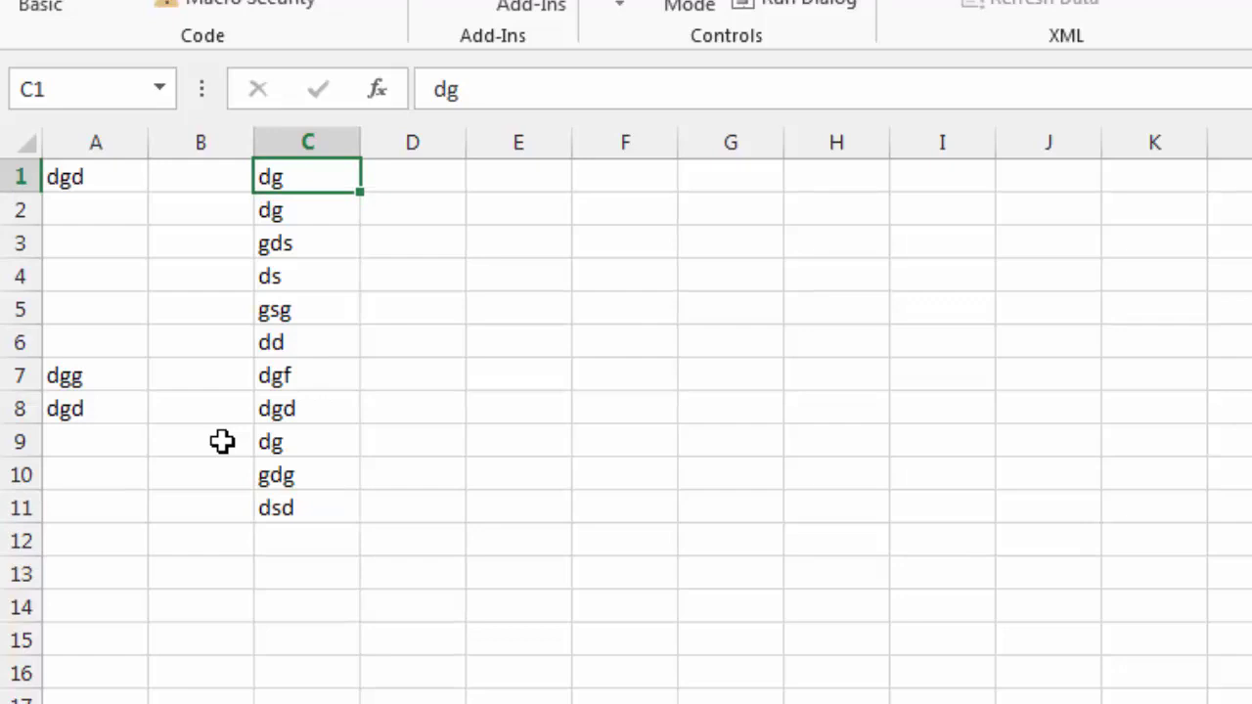
key("ctrl+Left")
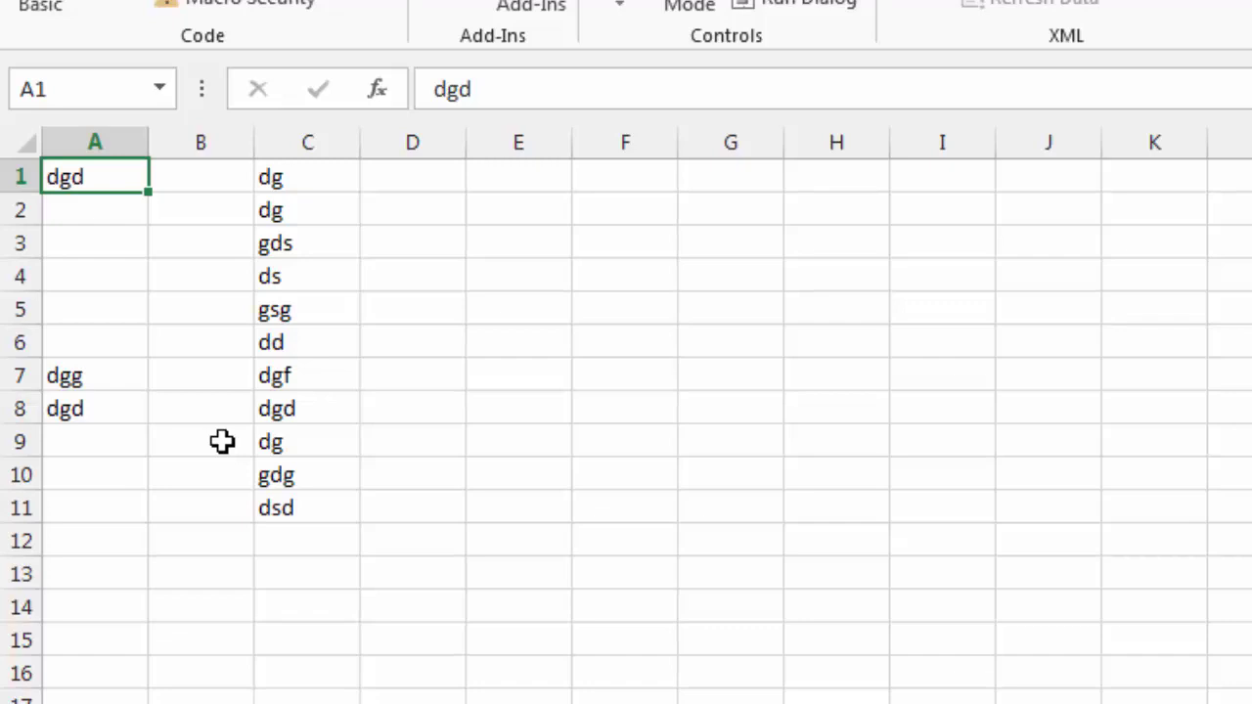
key("ctrl+Down")
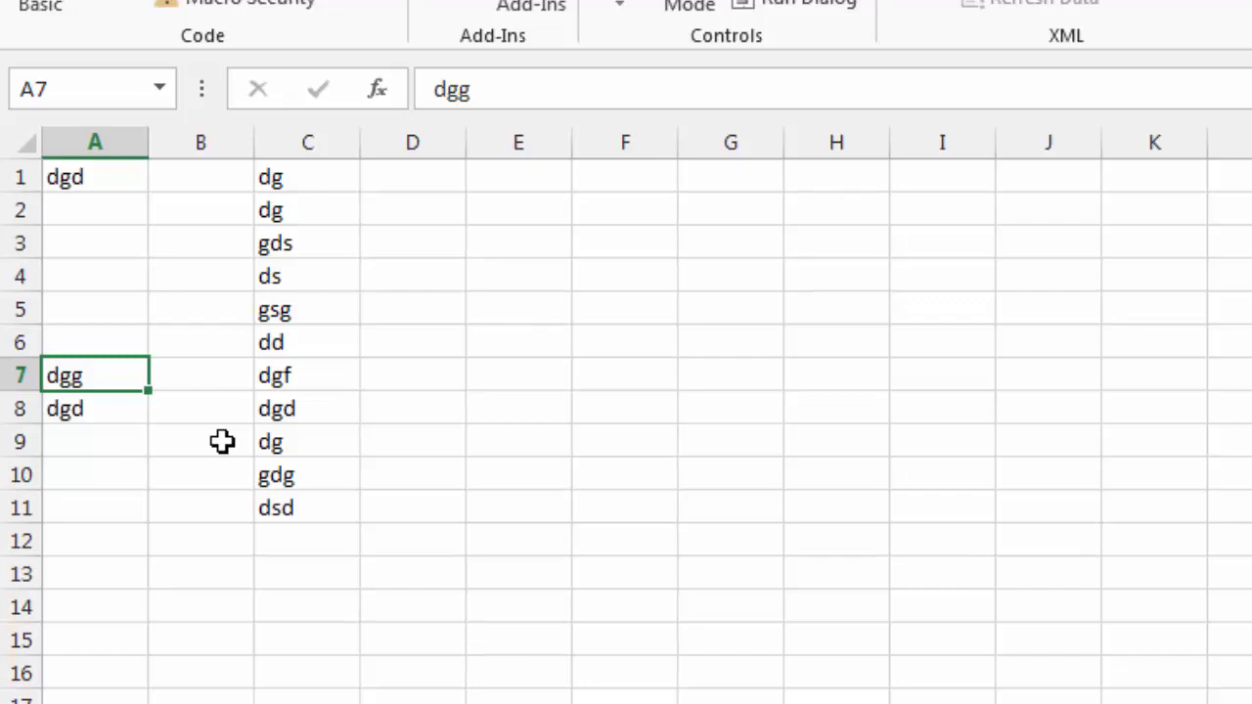
key("ctrl+Right")
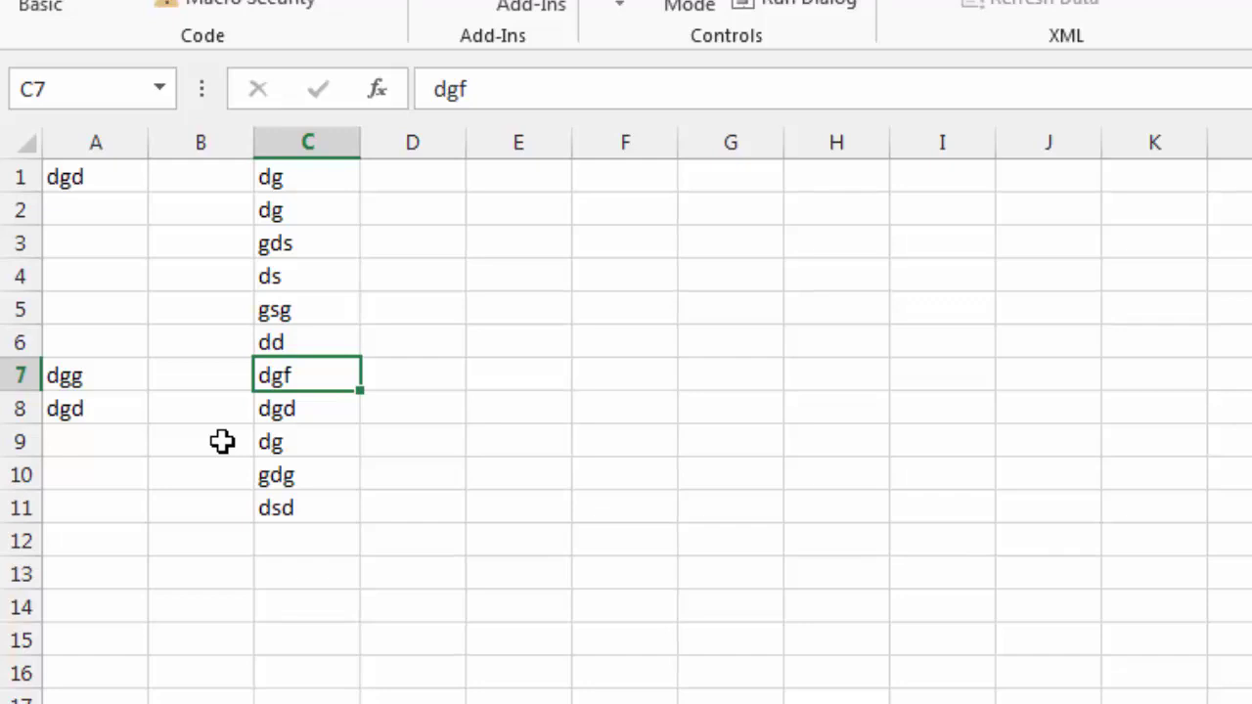
key("ctrl+Down")
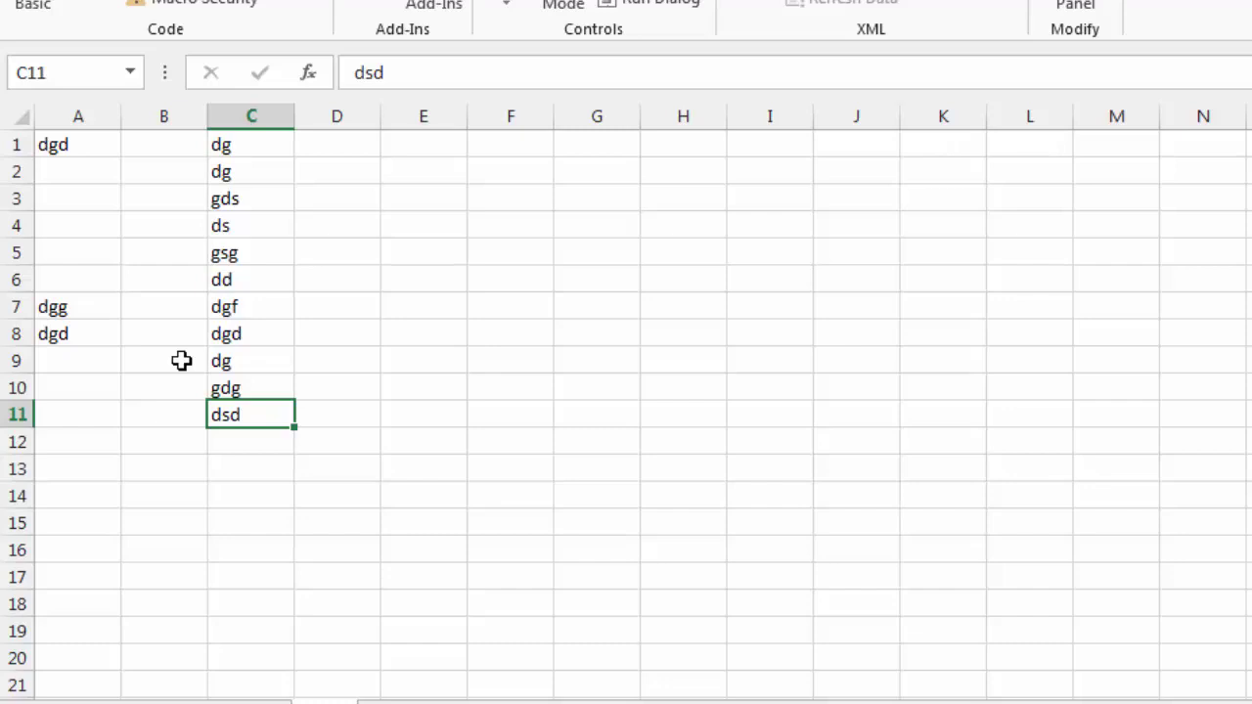
key("ctrl+Down")
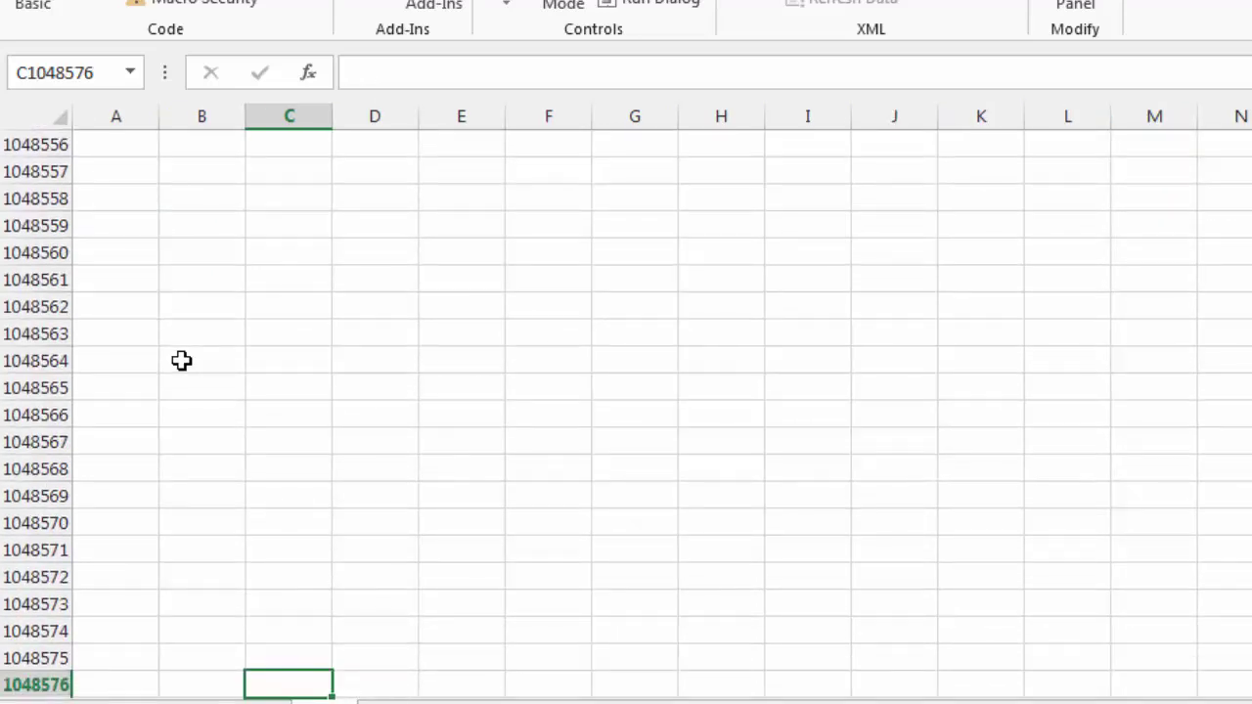
key("ctrl+Up")
key("ctrl+Up")
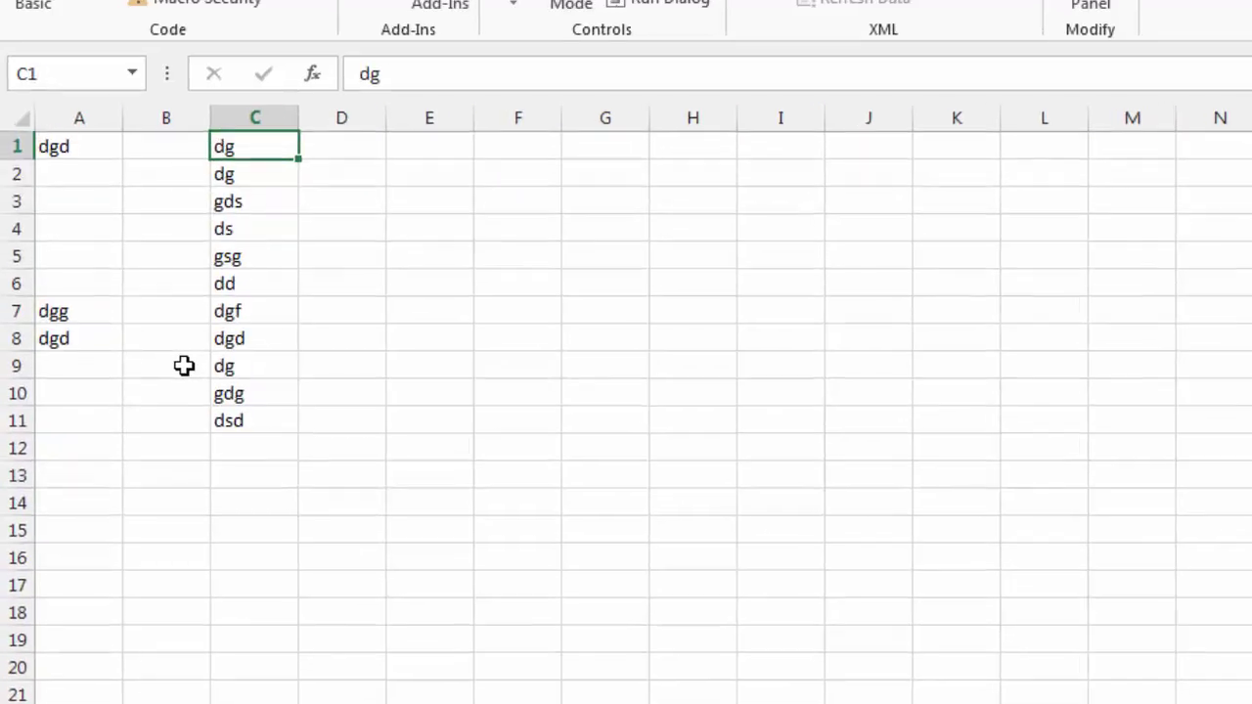
key("ctrl+Left")
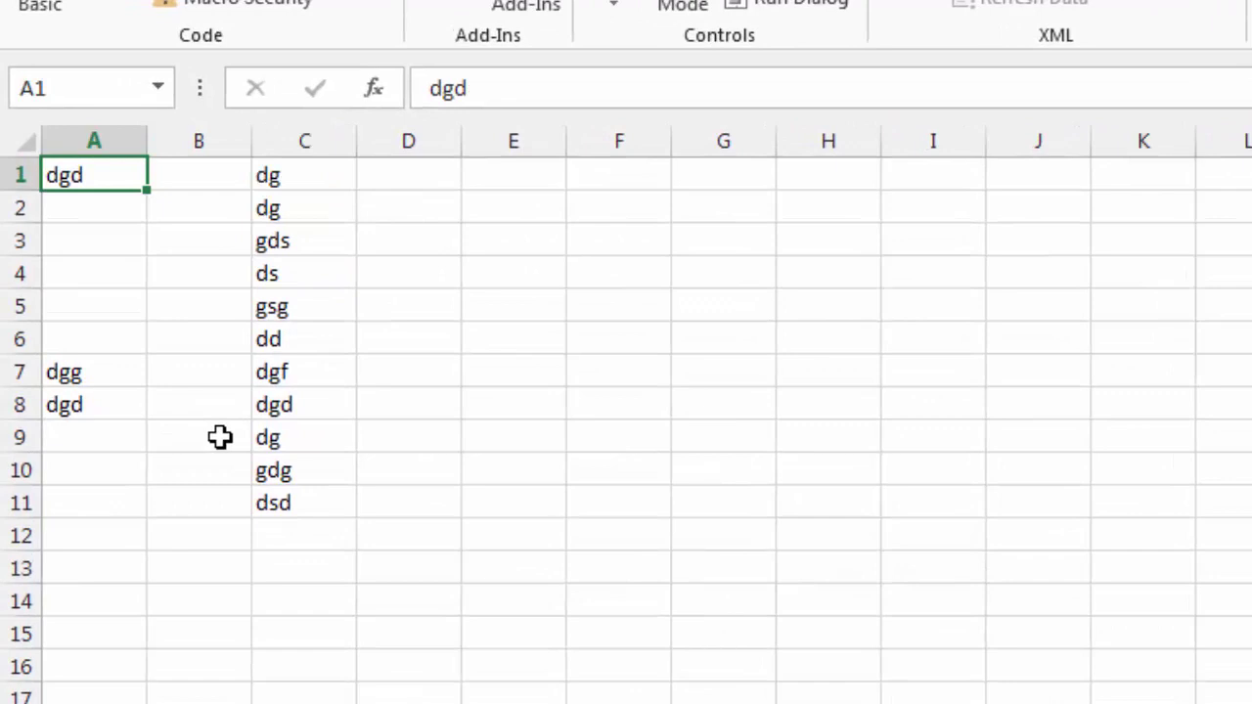
Step: Return to the macro code and step offsetstart through C1 and C11 down to C12
key("alt+F11")
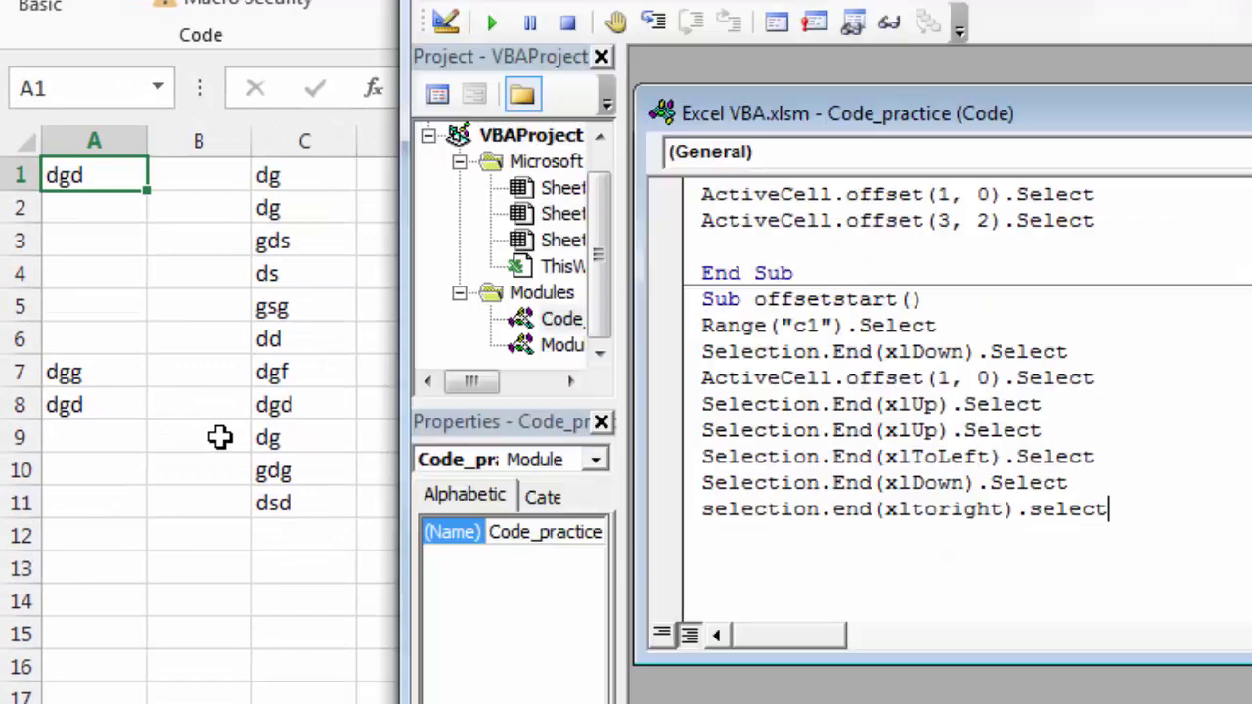
key("Up")
key("Up")
key("Up")
key("Up")
key("Up")
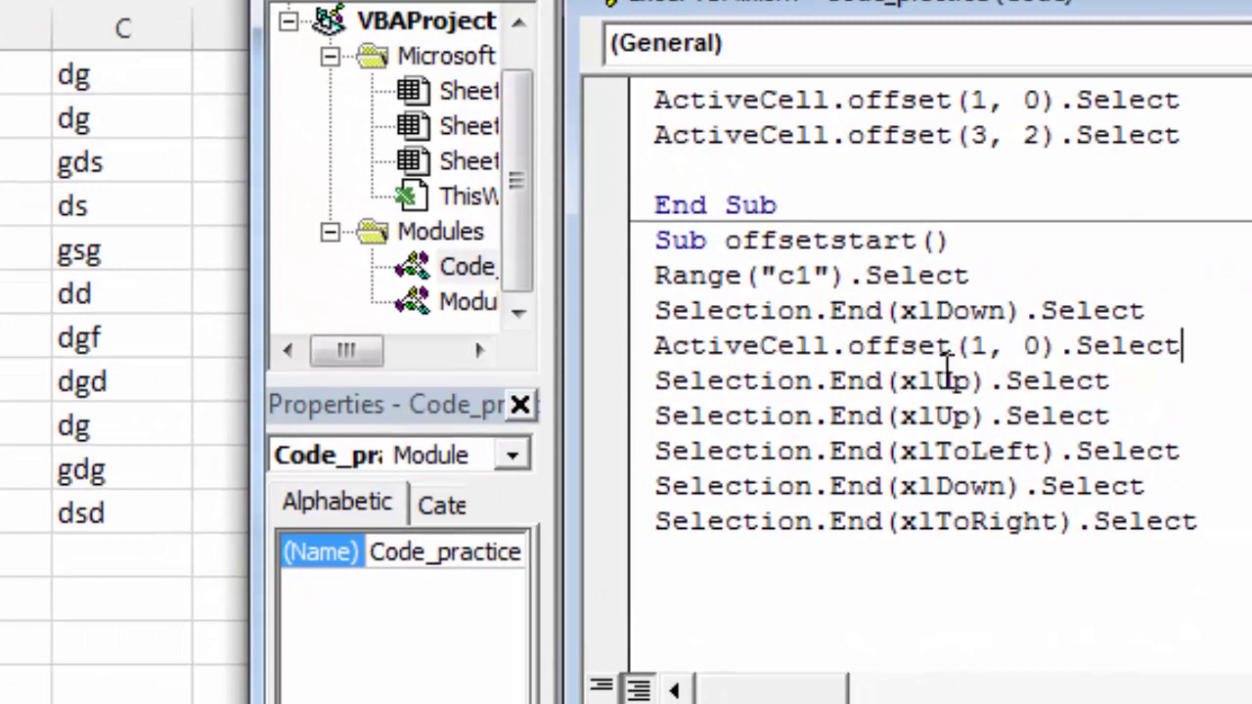
left_click(899, 381)
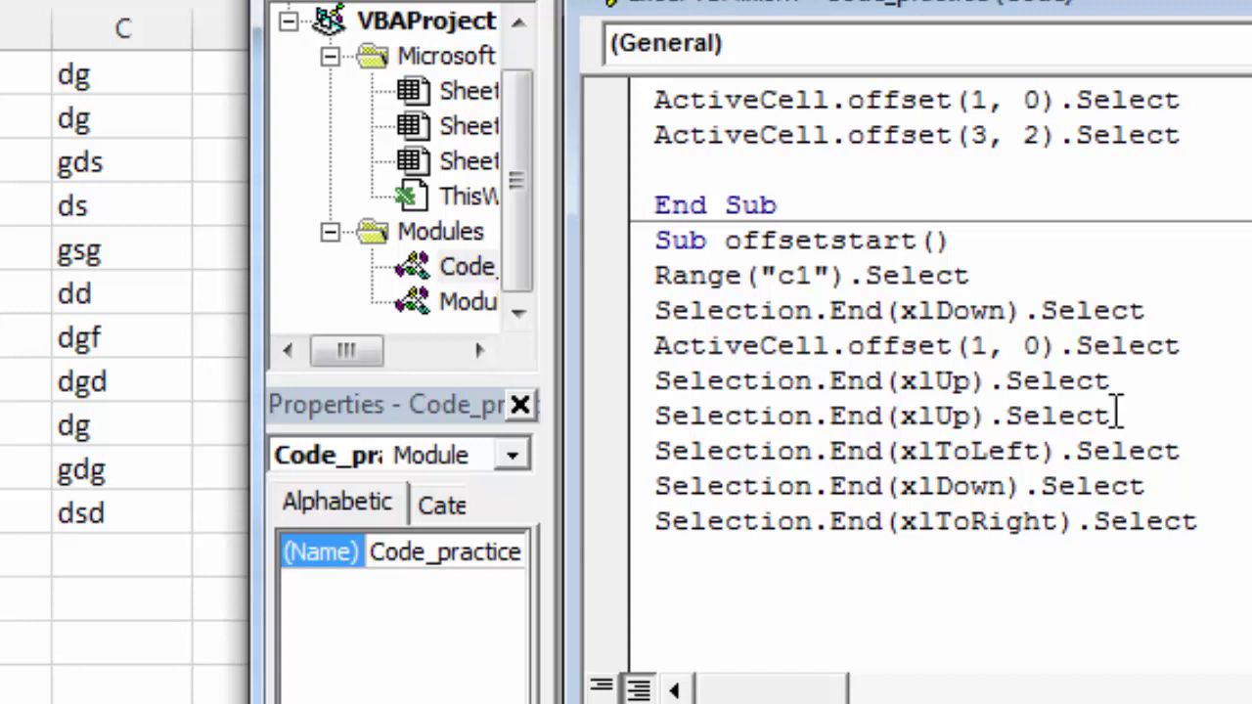
key("F8")
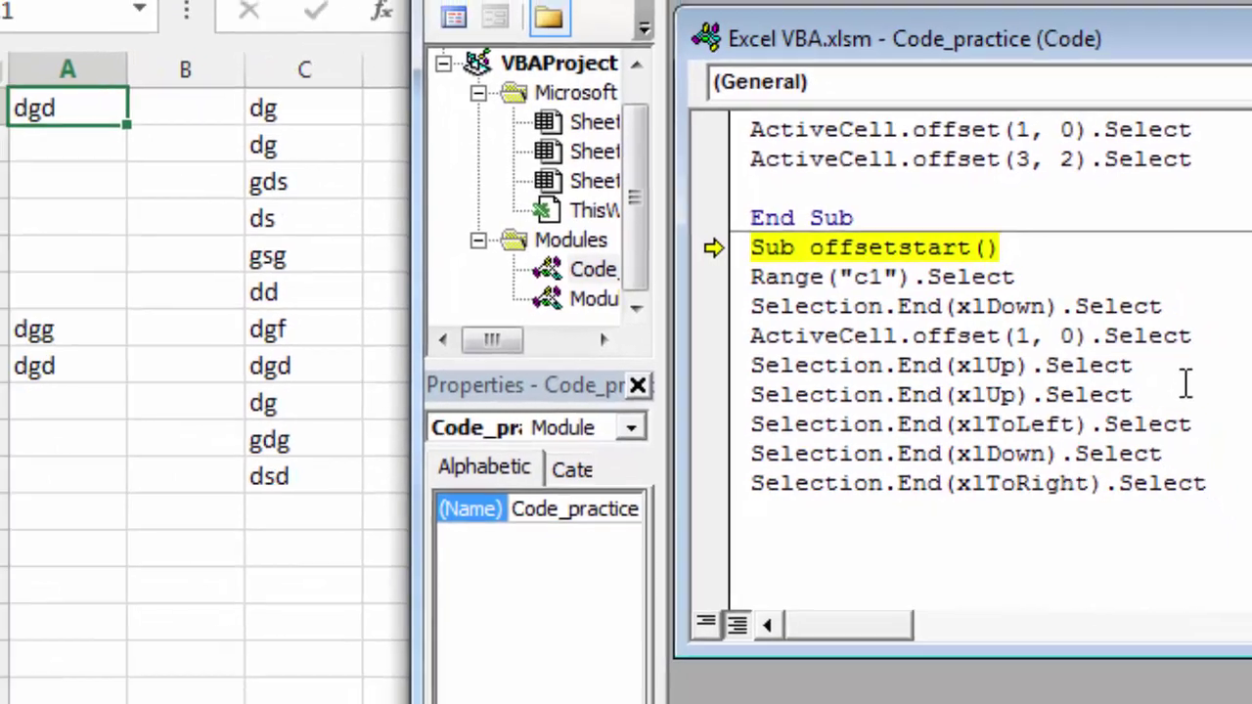
key("F8")
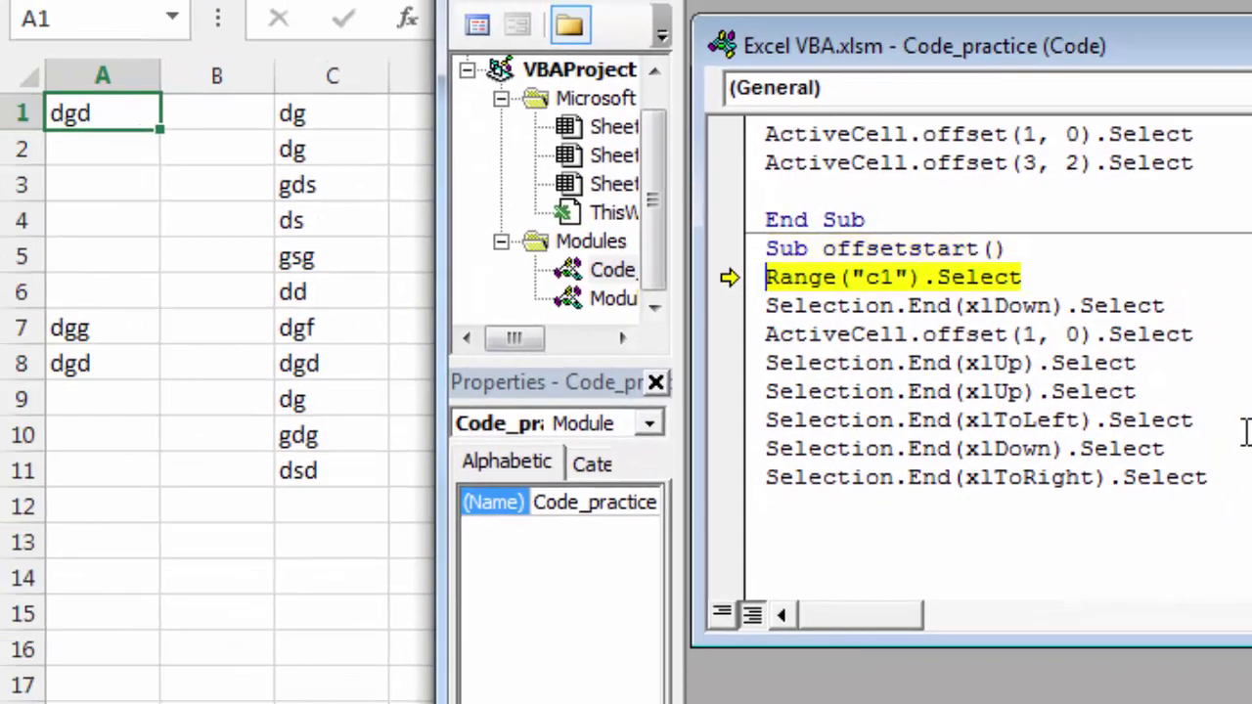
key("F8")
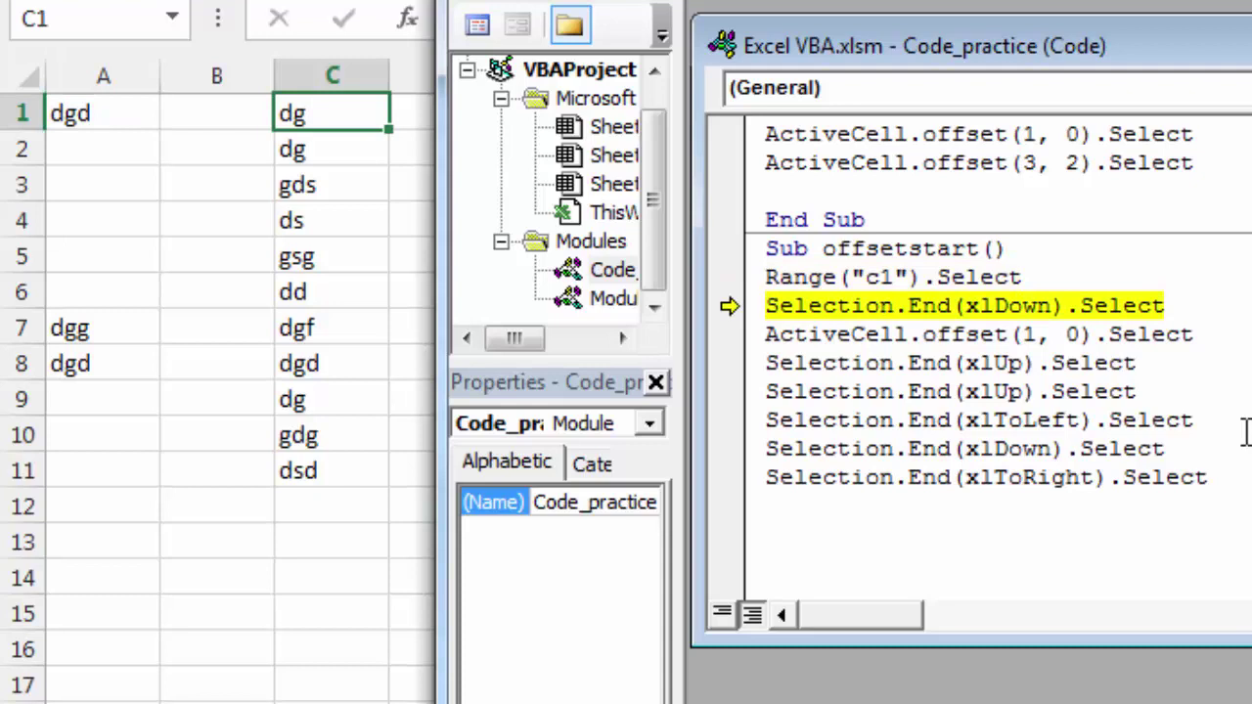
key("F8")
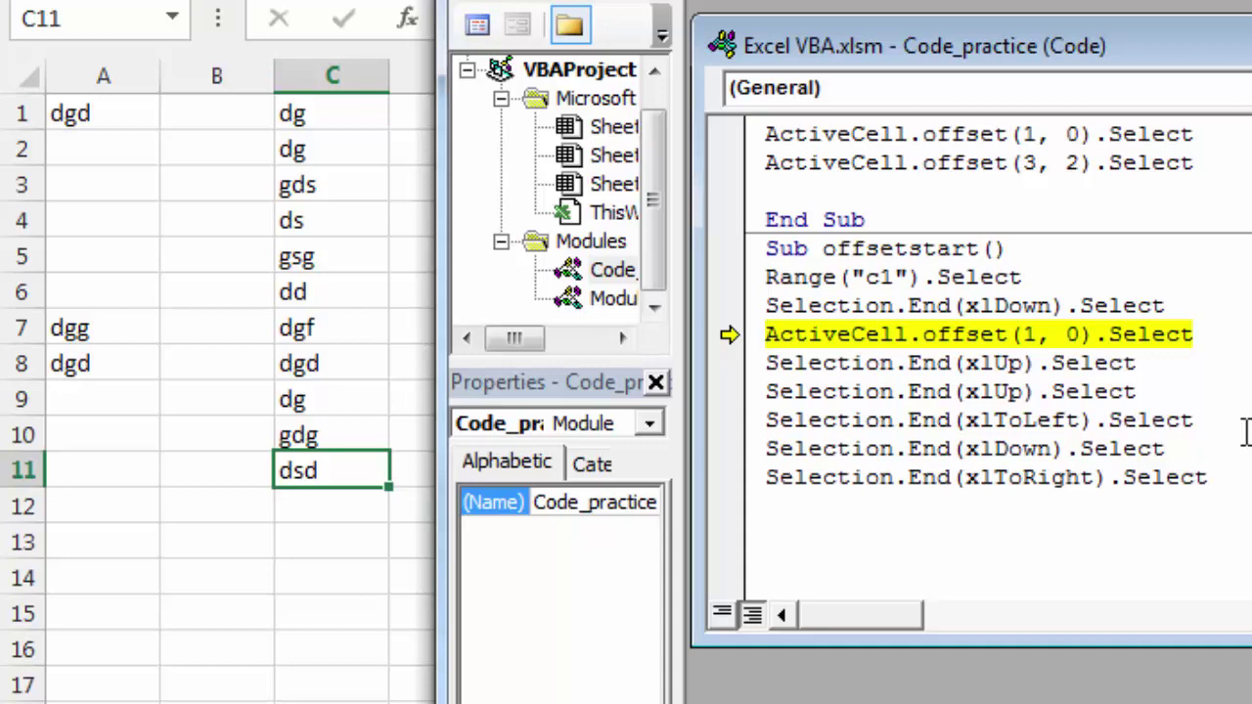
key("F8")
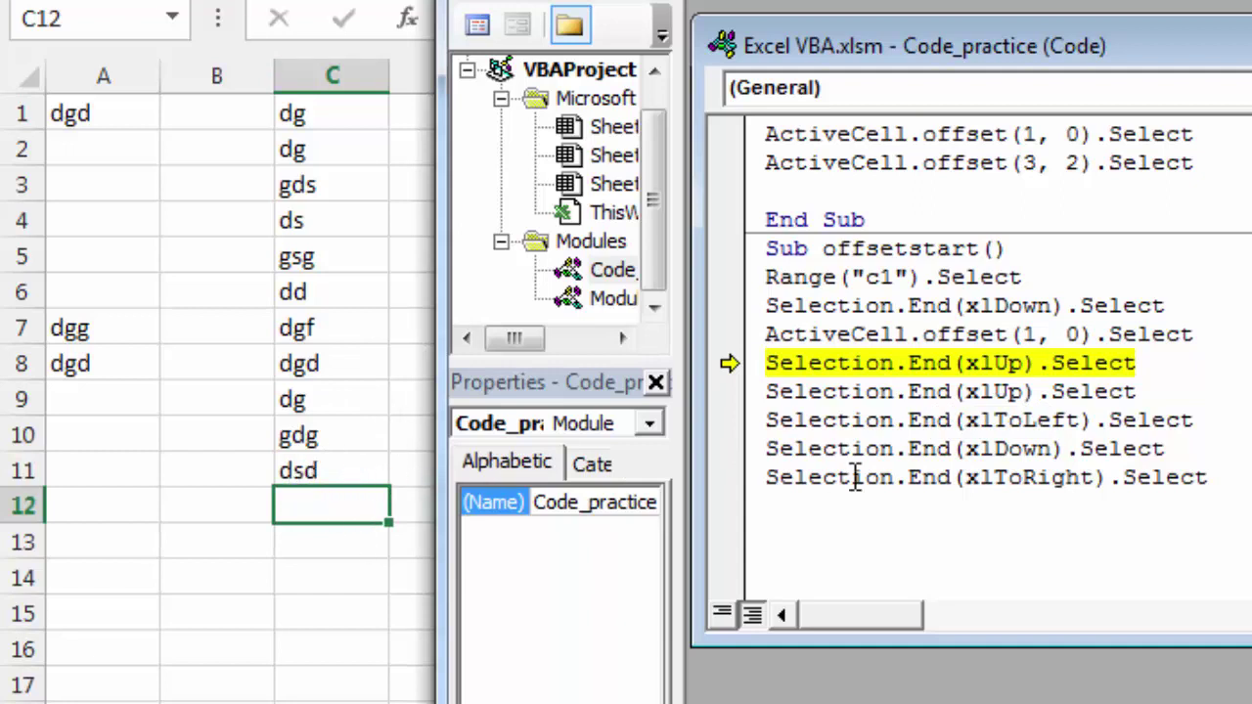
Step: Continue stepping through the jumps to C11, C1, A1, A7 and C7 until End Sub
key("F8")
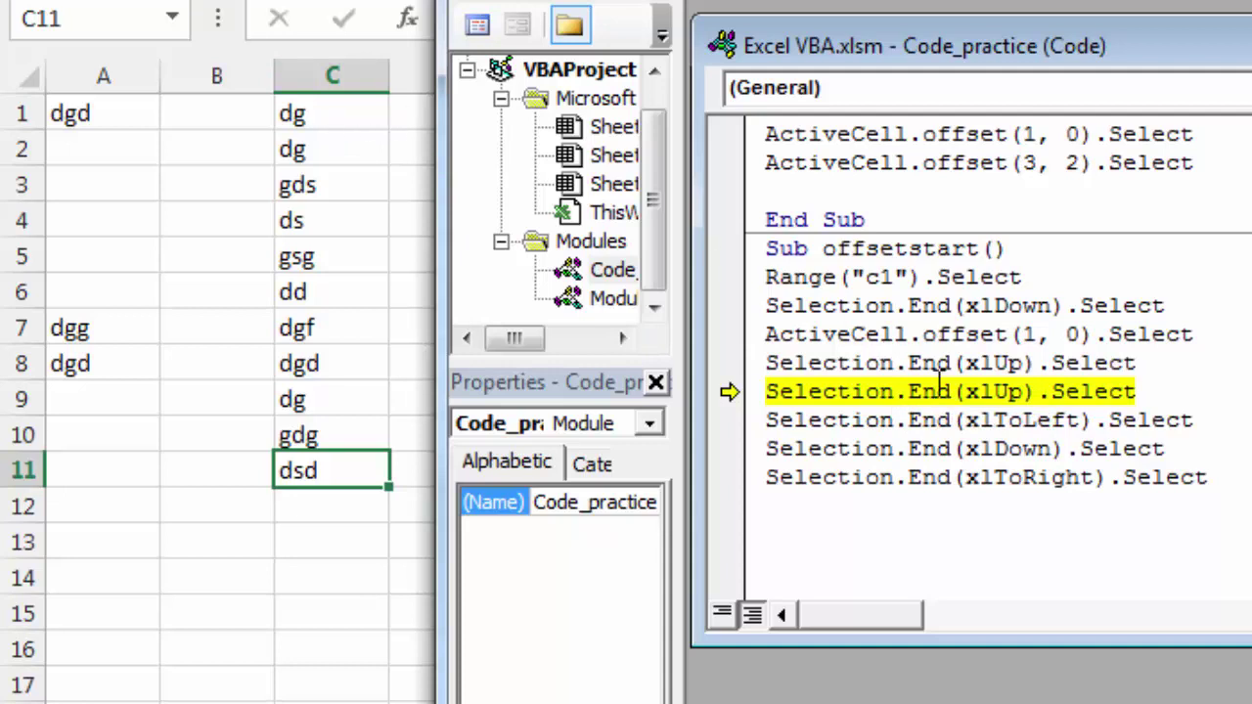
key("F8")
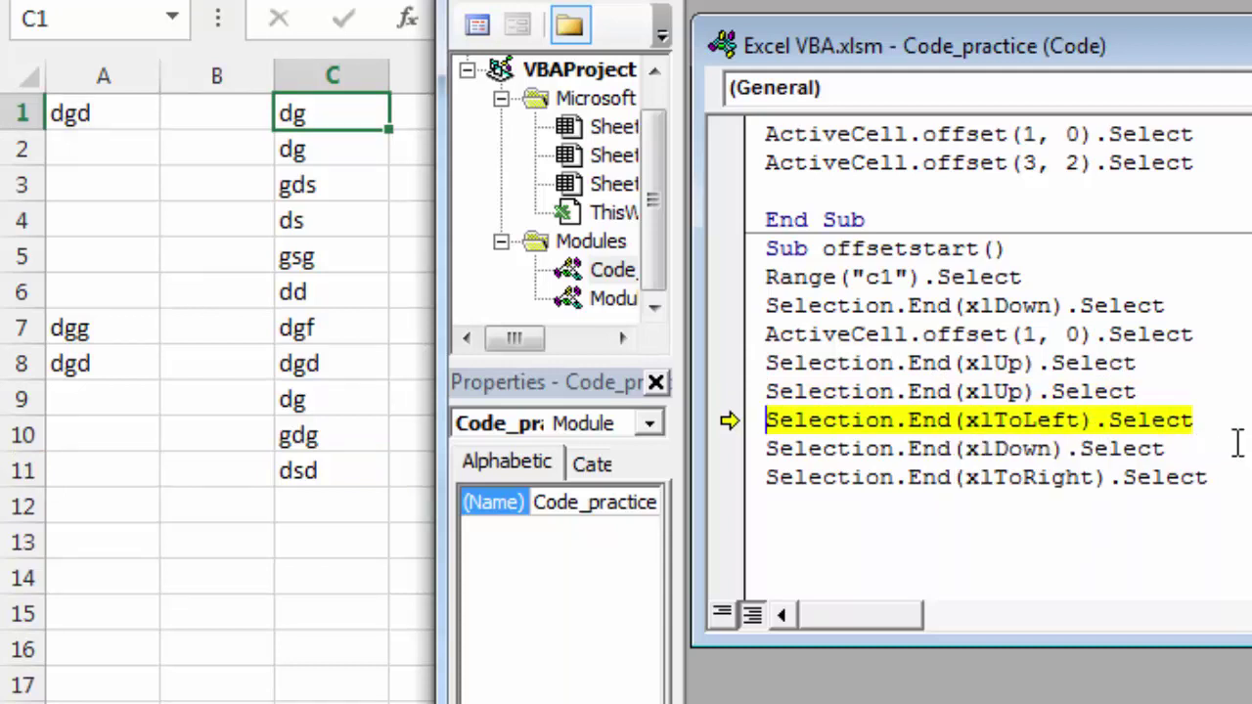
key("F8")
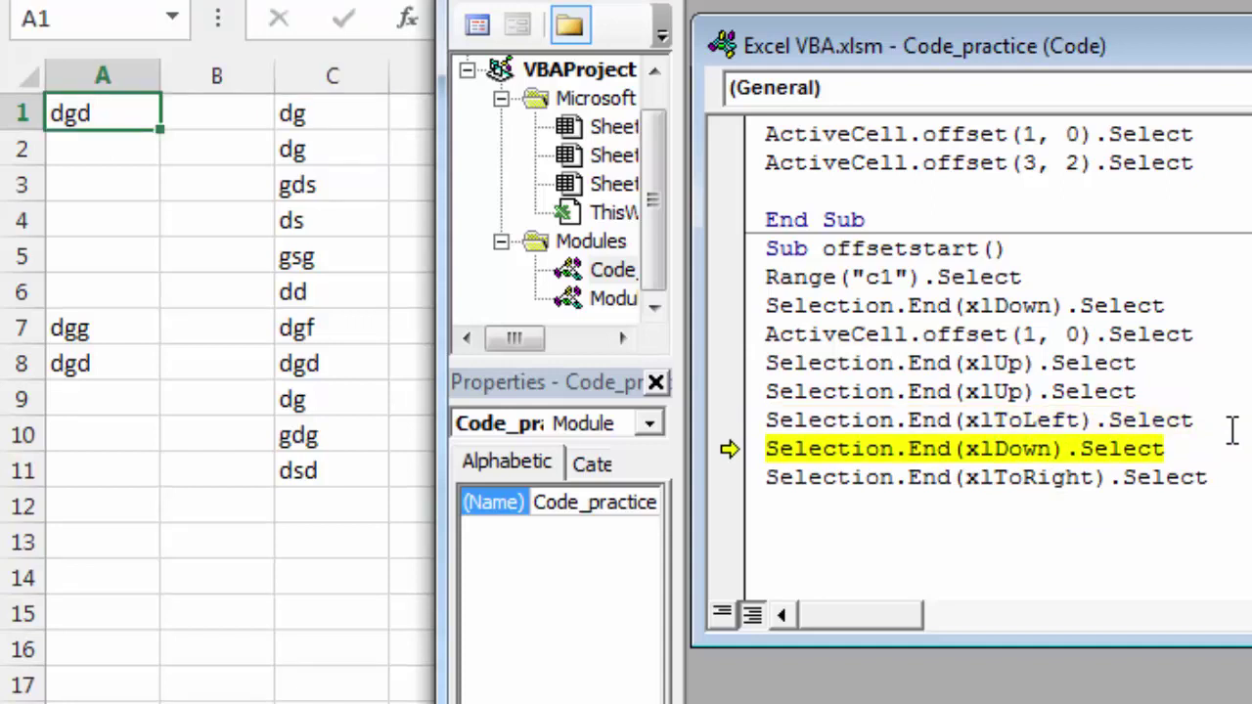
key("F8")
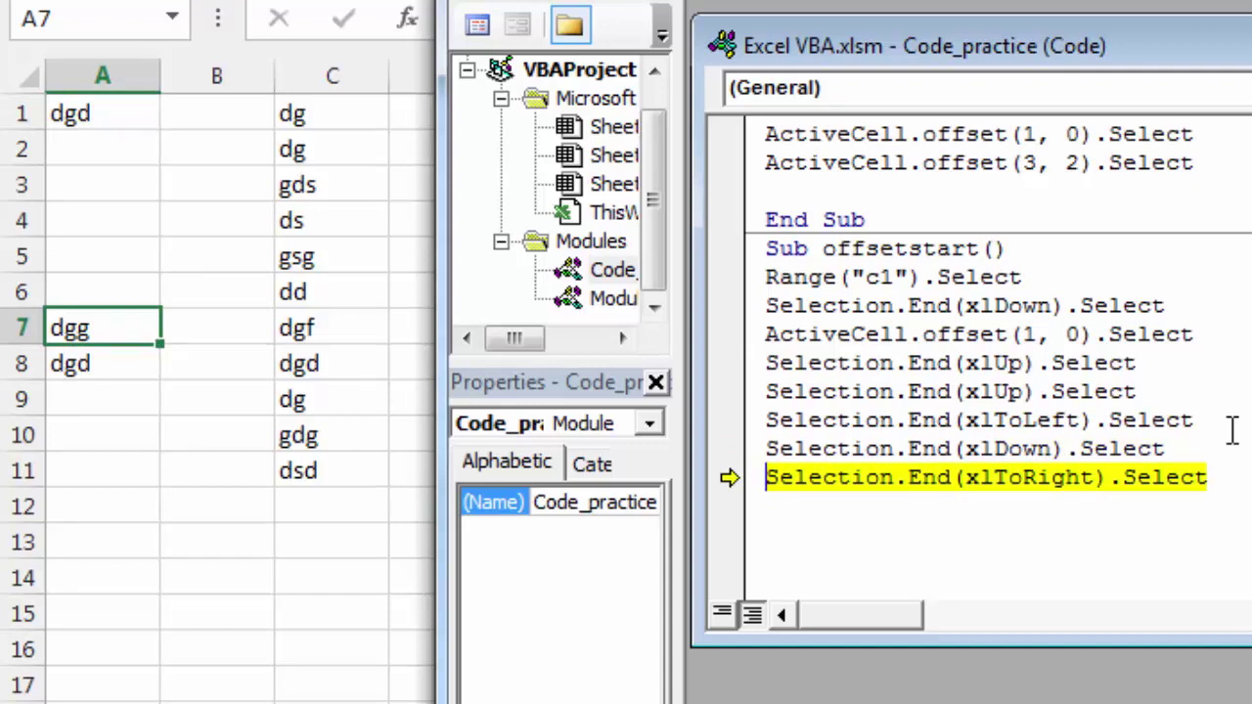
key("F8")
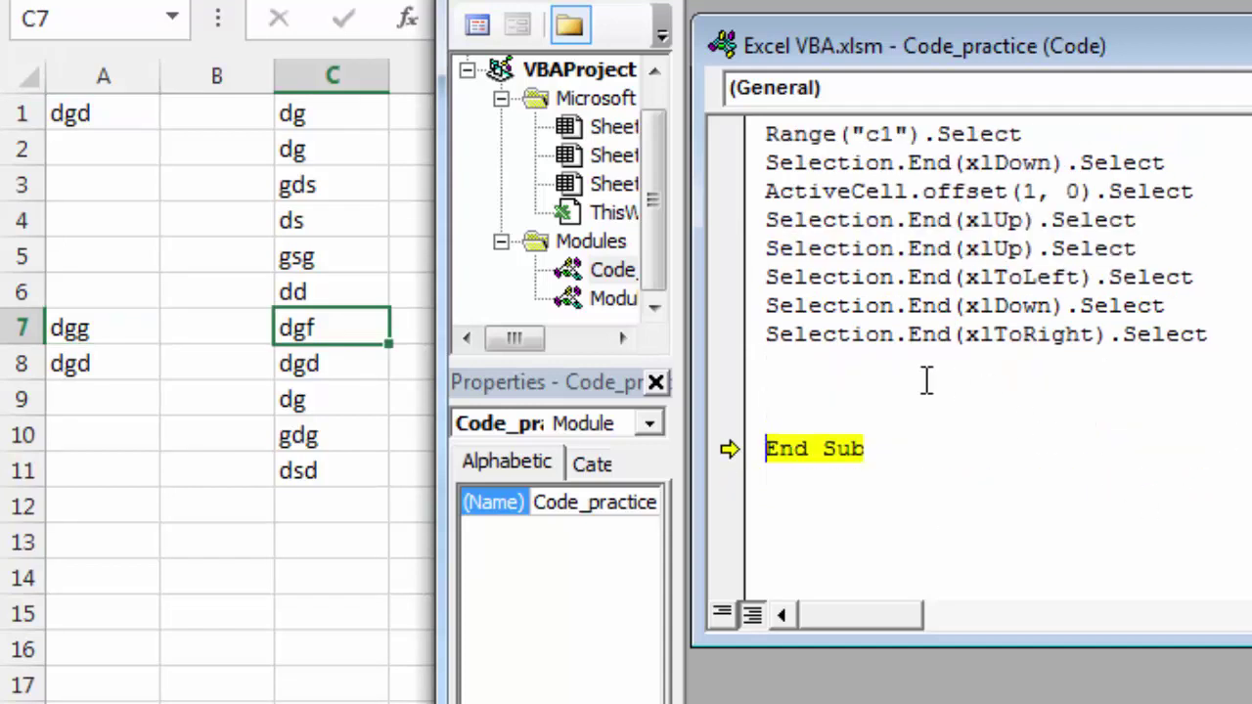
key("F8")
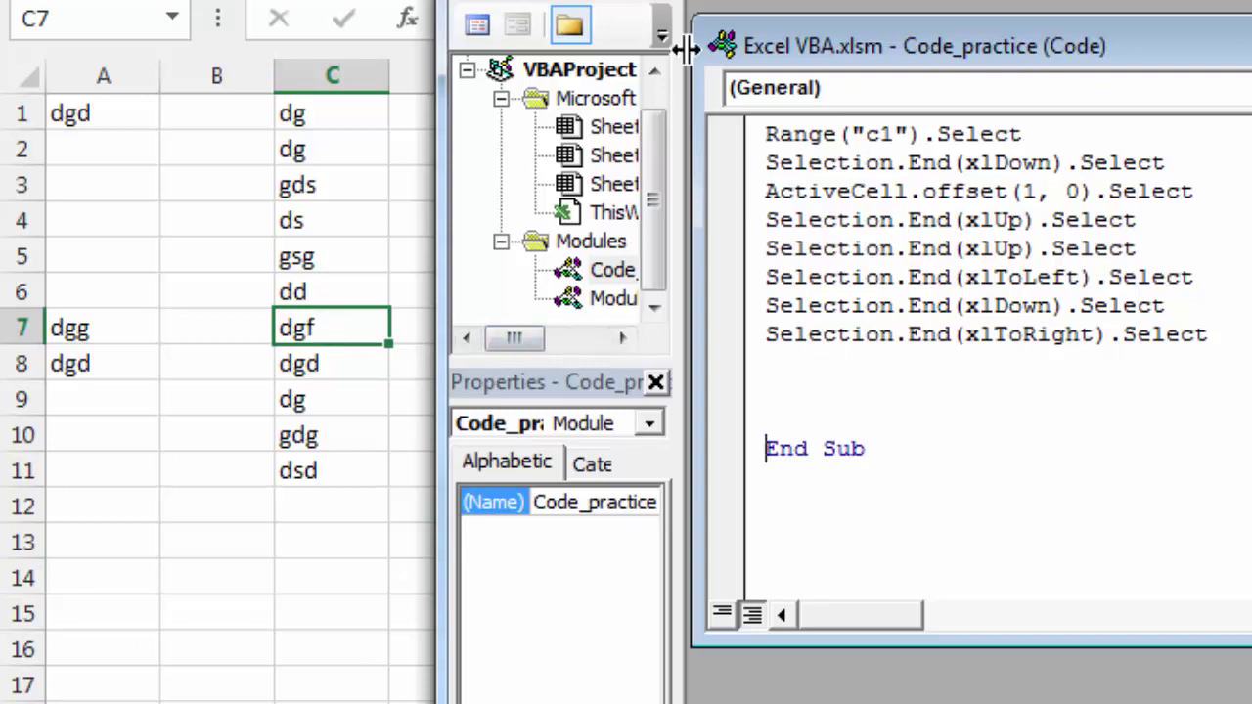
Step: Widen the sheet to show column D and add ActiveCell.Offset(0,1).Select as the last line
left_click_drag(436, 293, 528, 293)
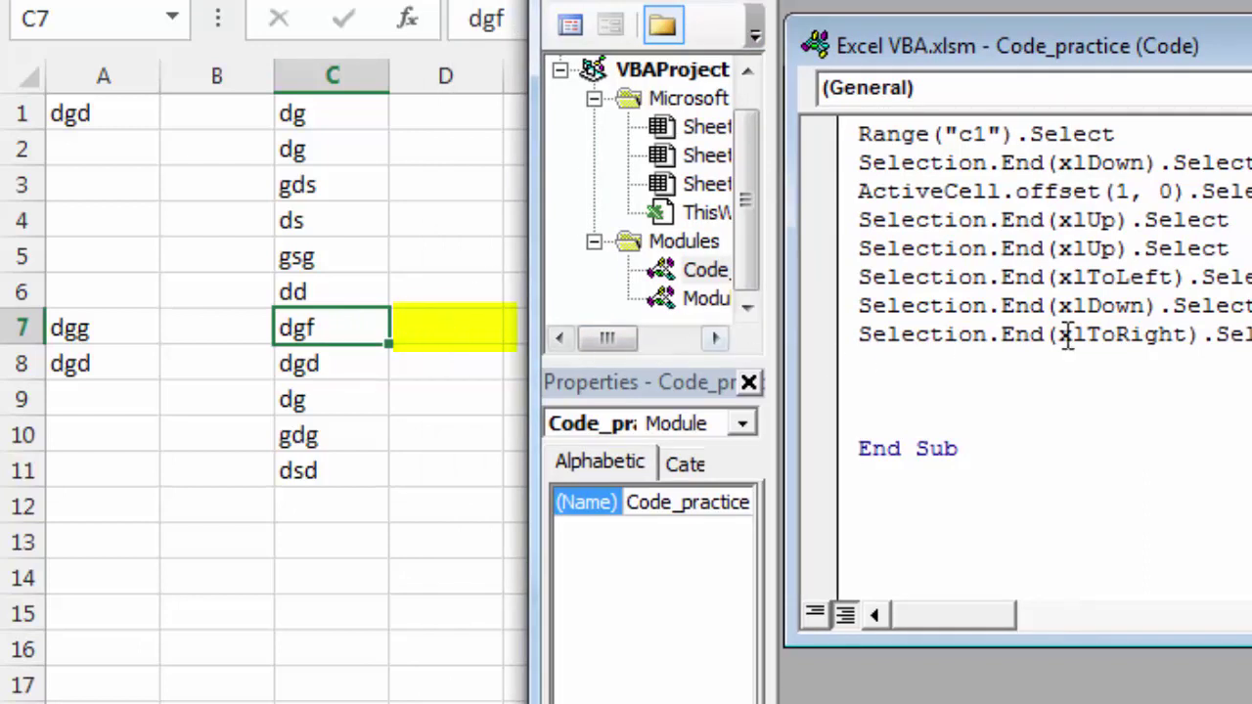
left_click(885, 376)
type("activecell.")
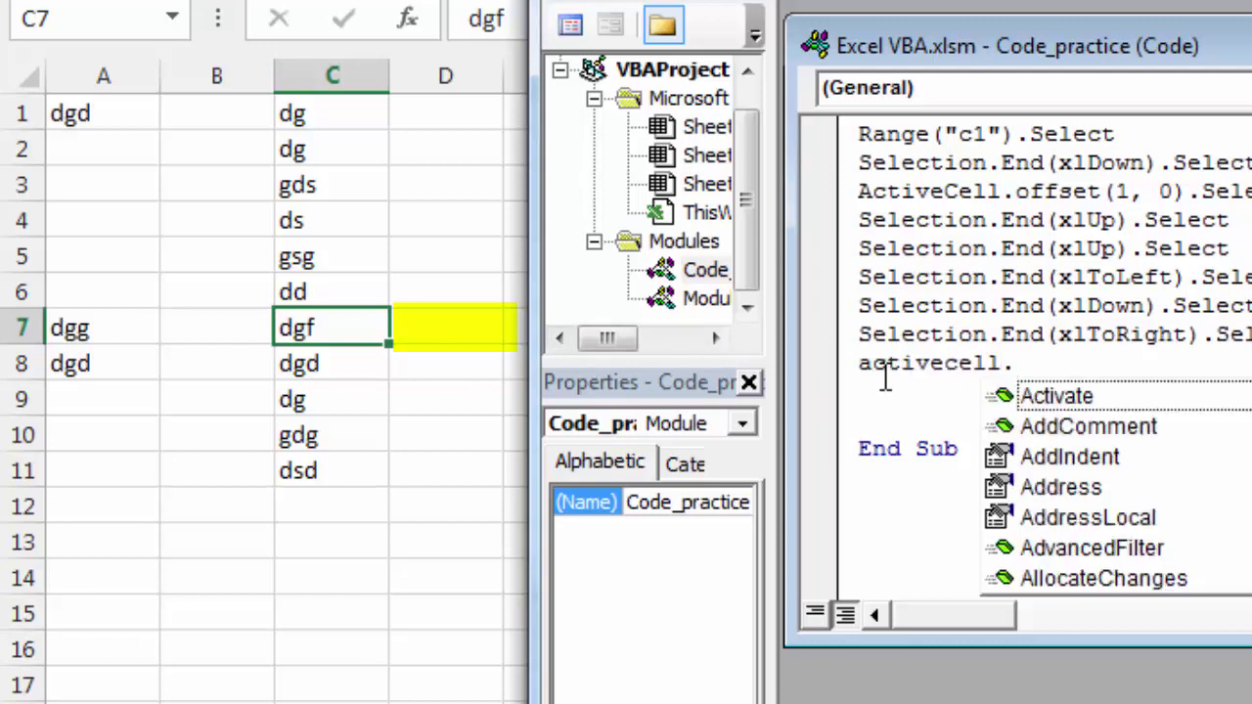
type("offset(")
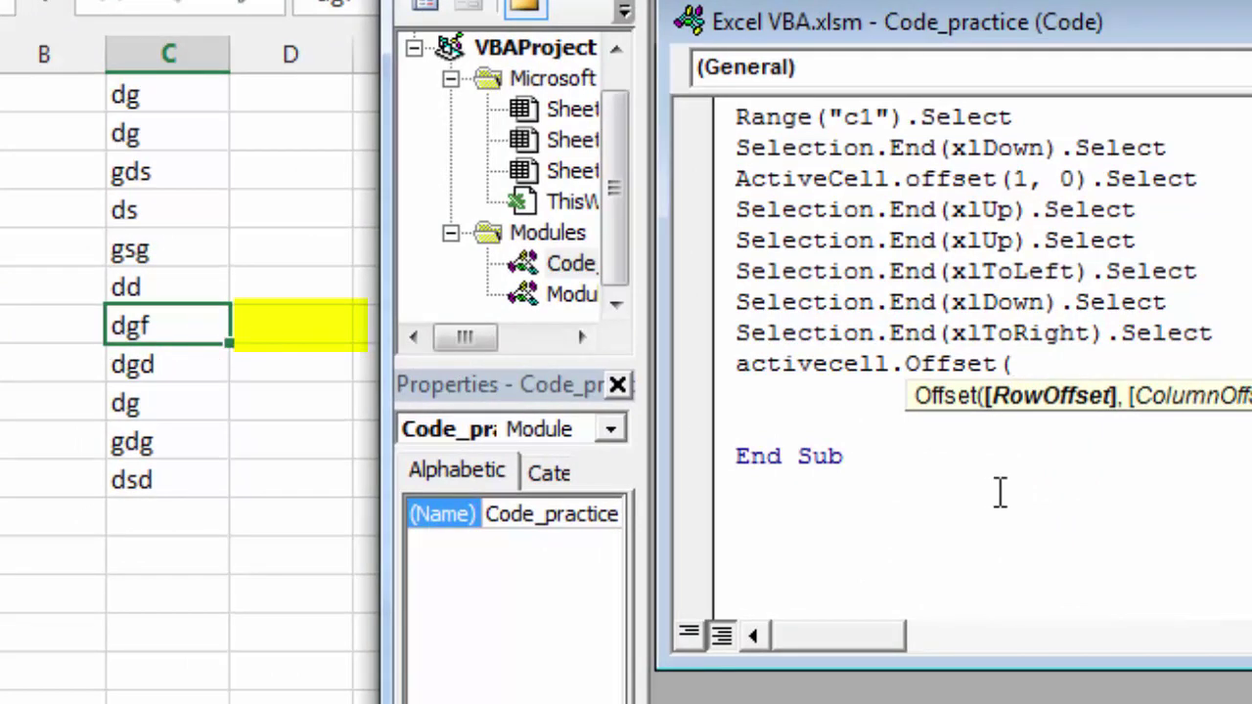
type("0,")
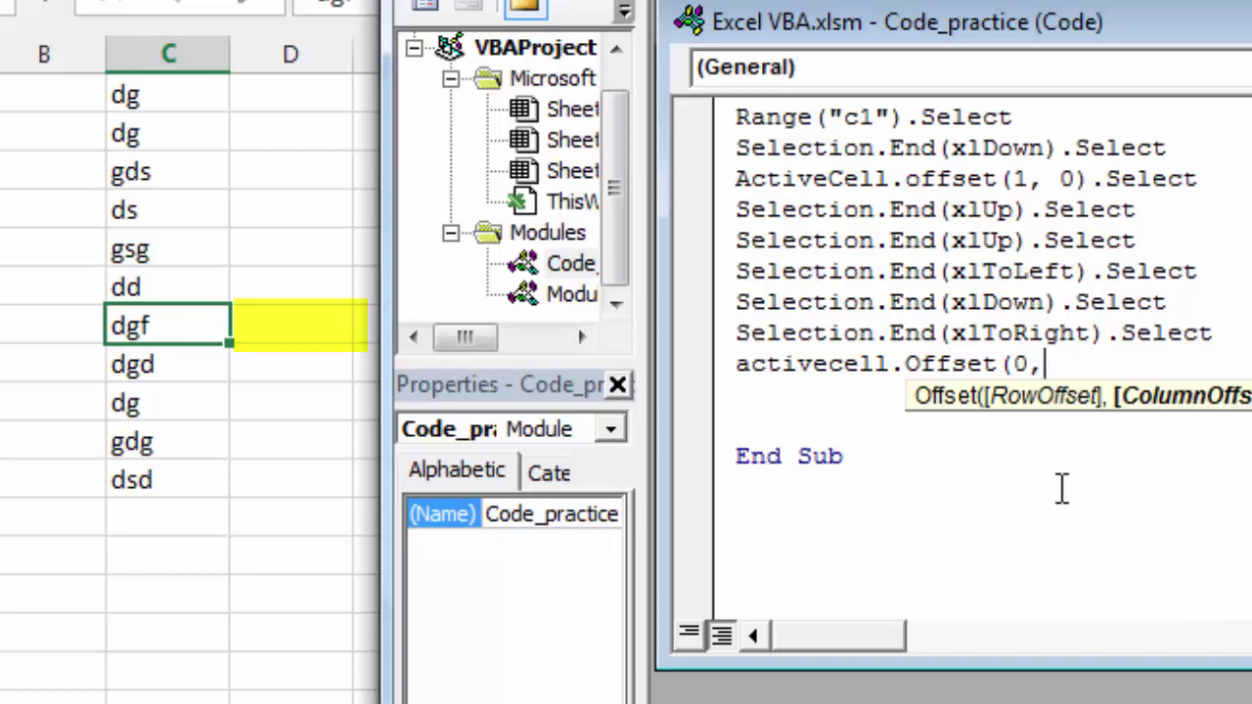
type("1).select")
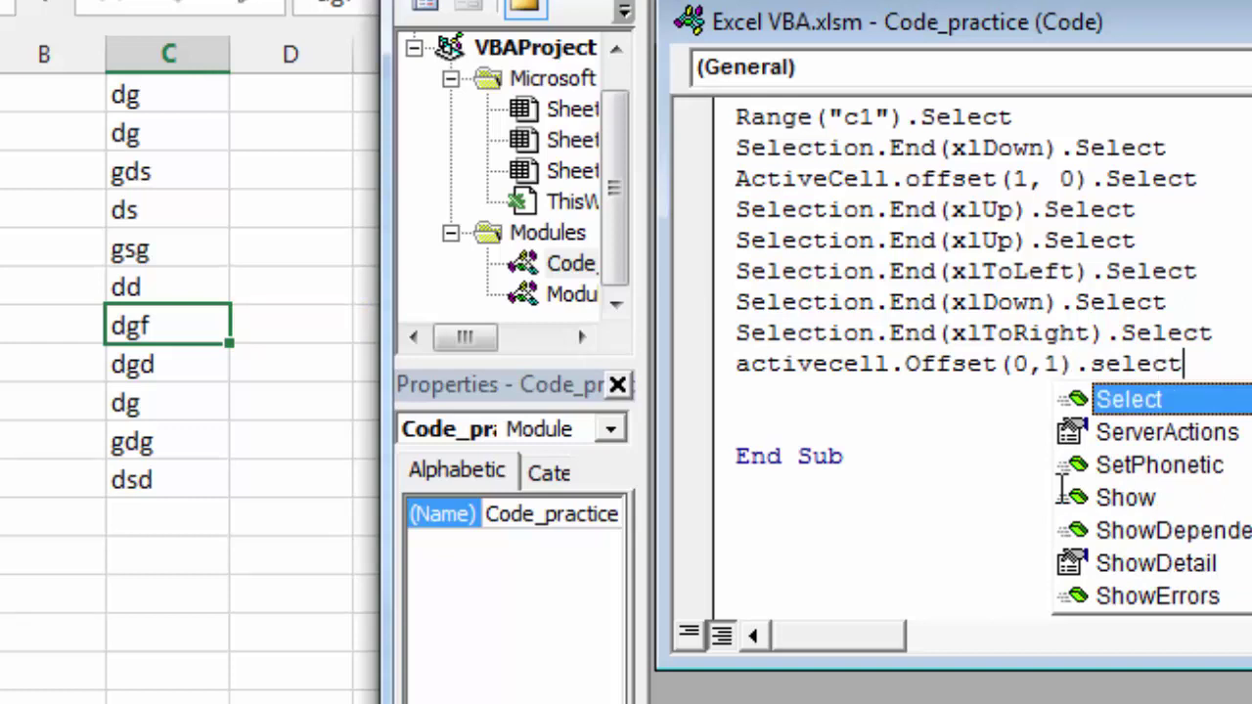
key("Return")
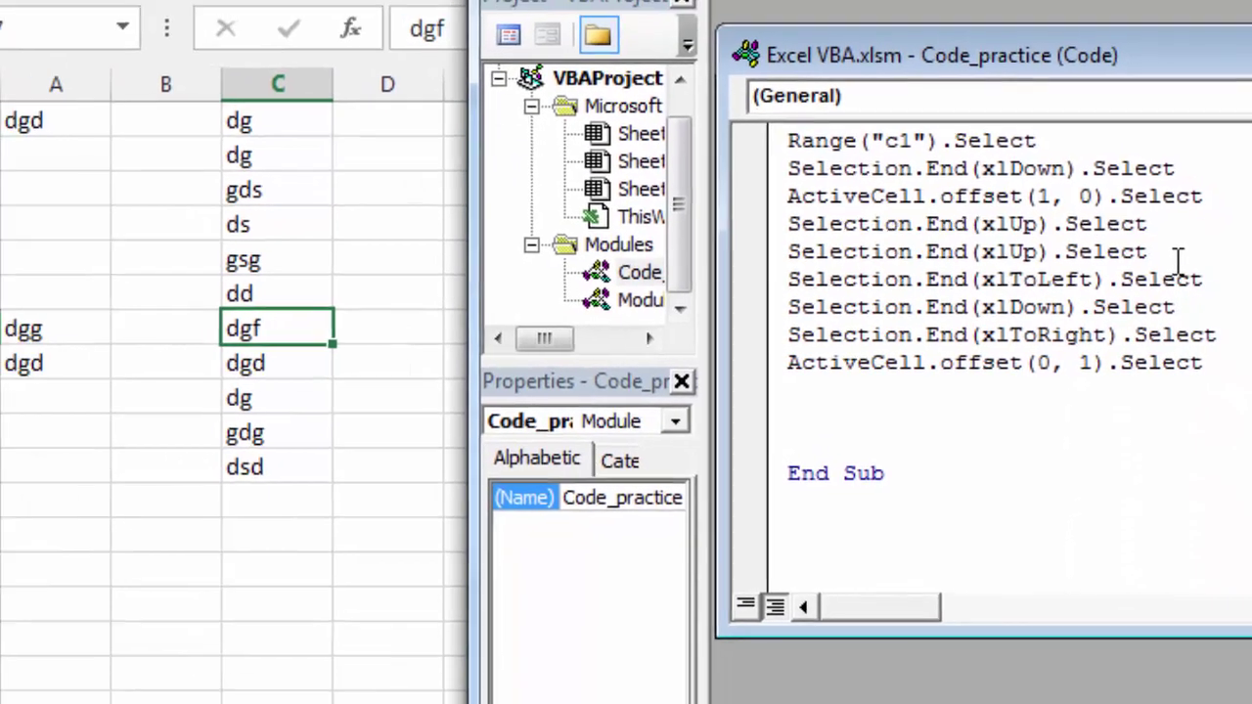
Step: Step the updated macro from C1 through the jumps to A7 and C7, ending on D7
key("F8")
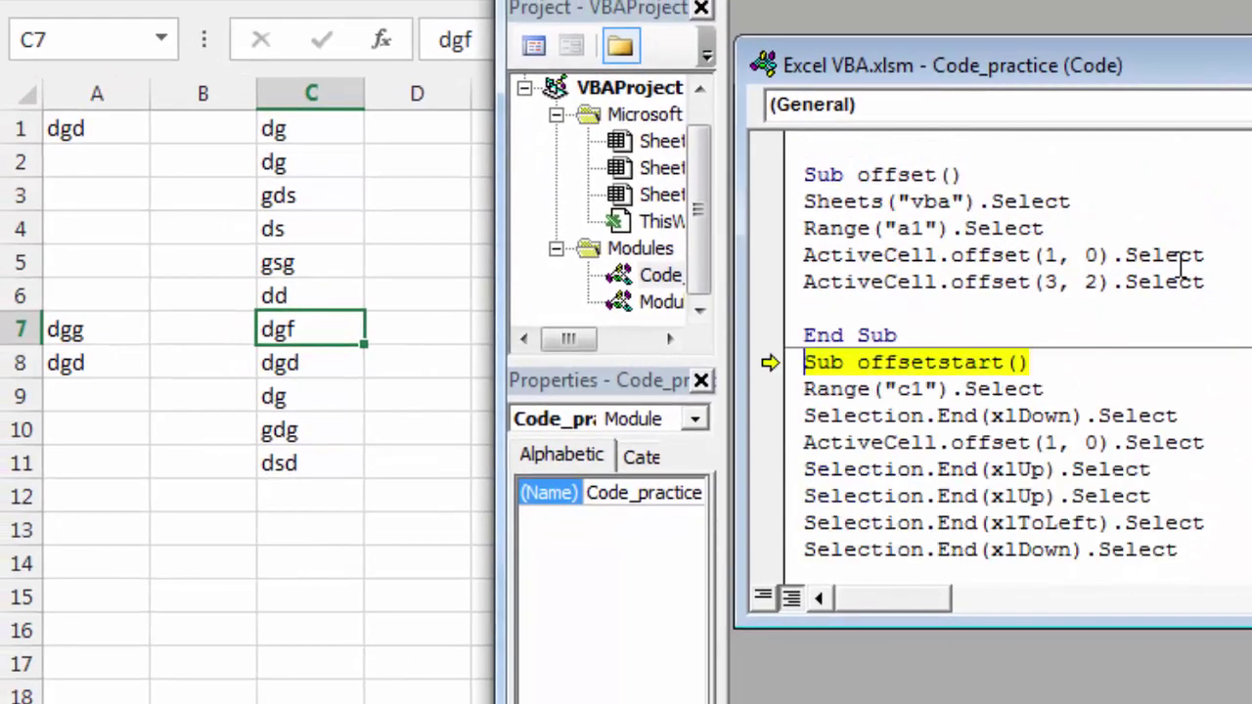
key("F8")
key("F8")
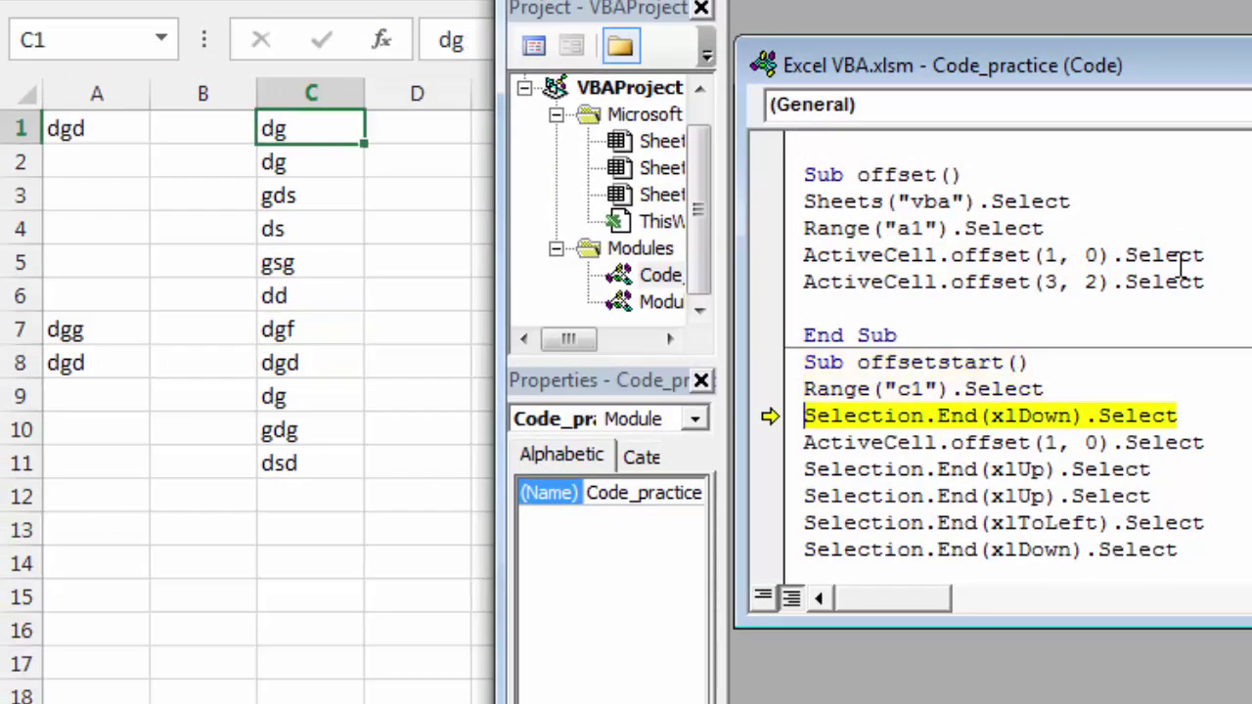
key("F8")
key("F8")
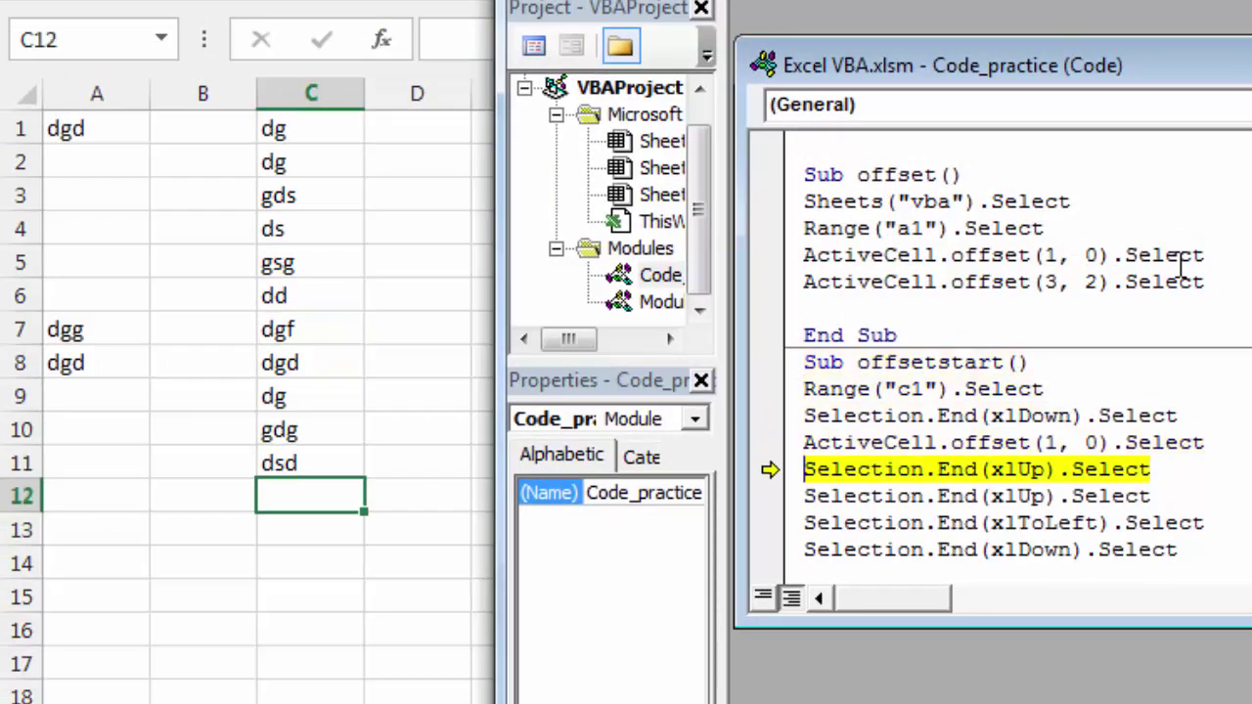
key("F8")
key("F8")
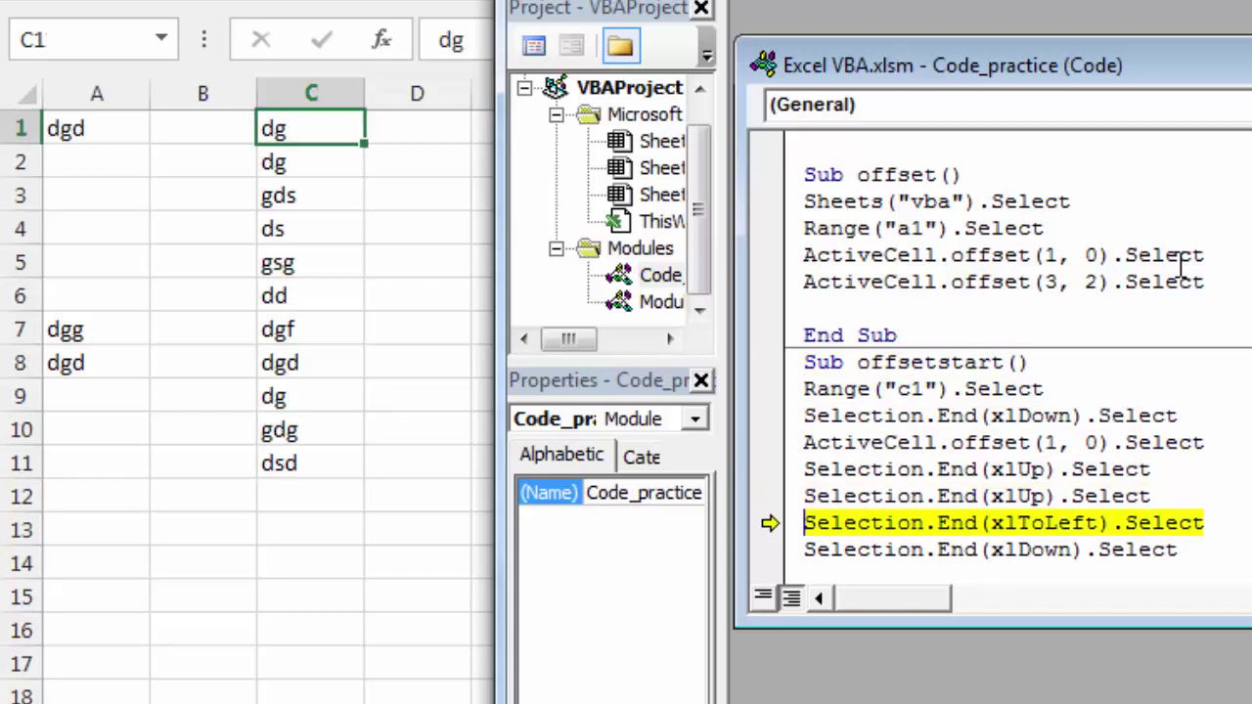
key("F8")
key("F8")
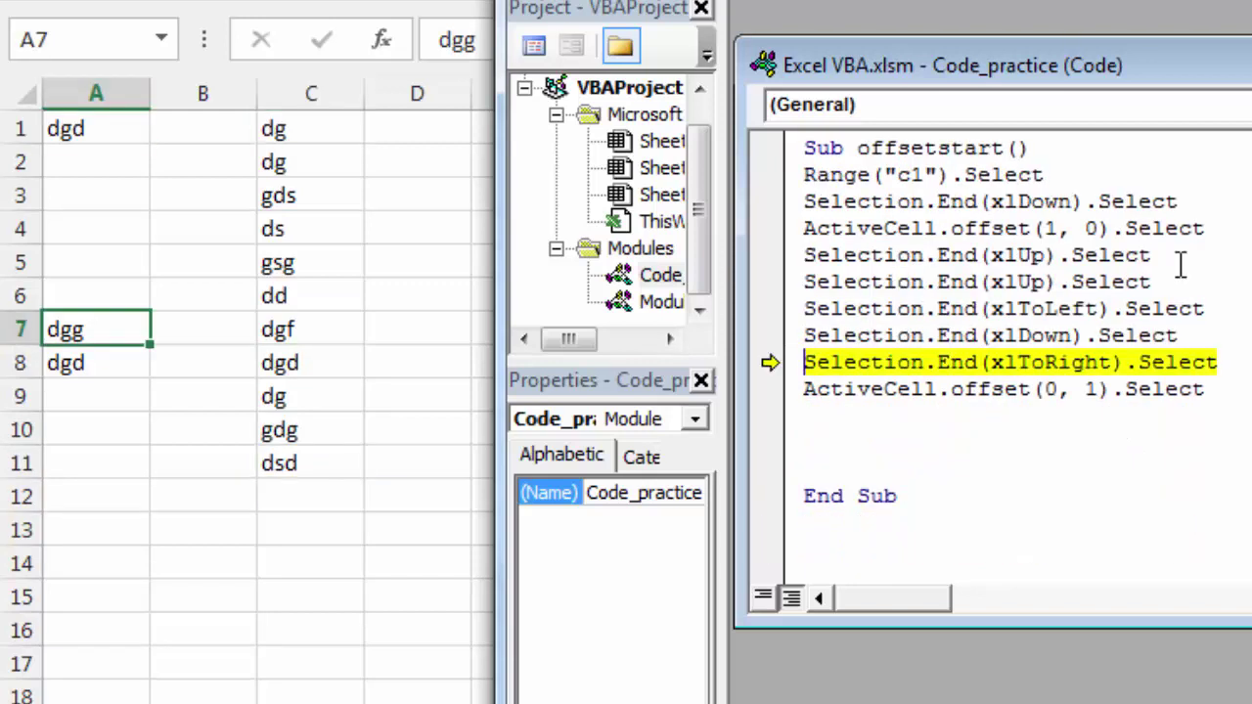
key("F8")
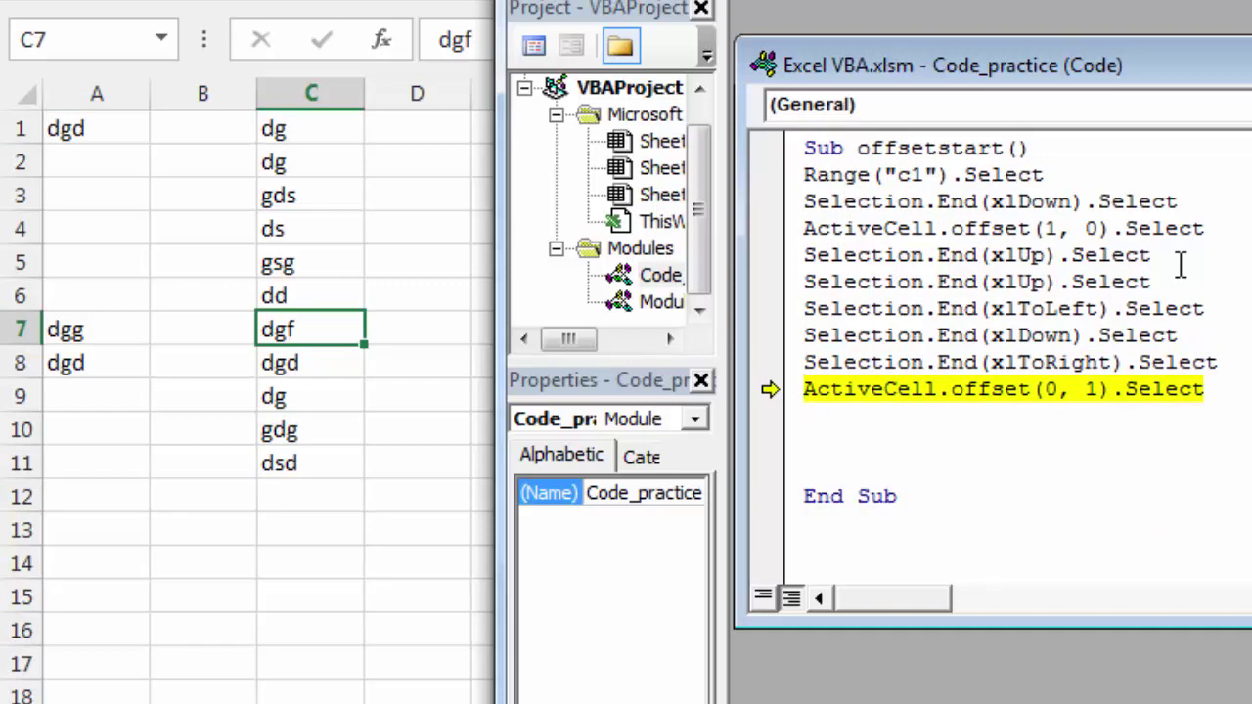
key("F8")
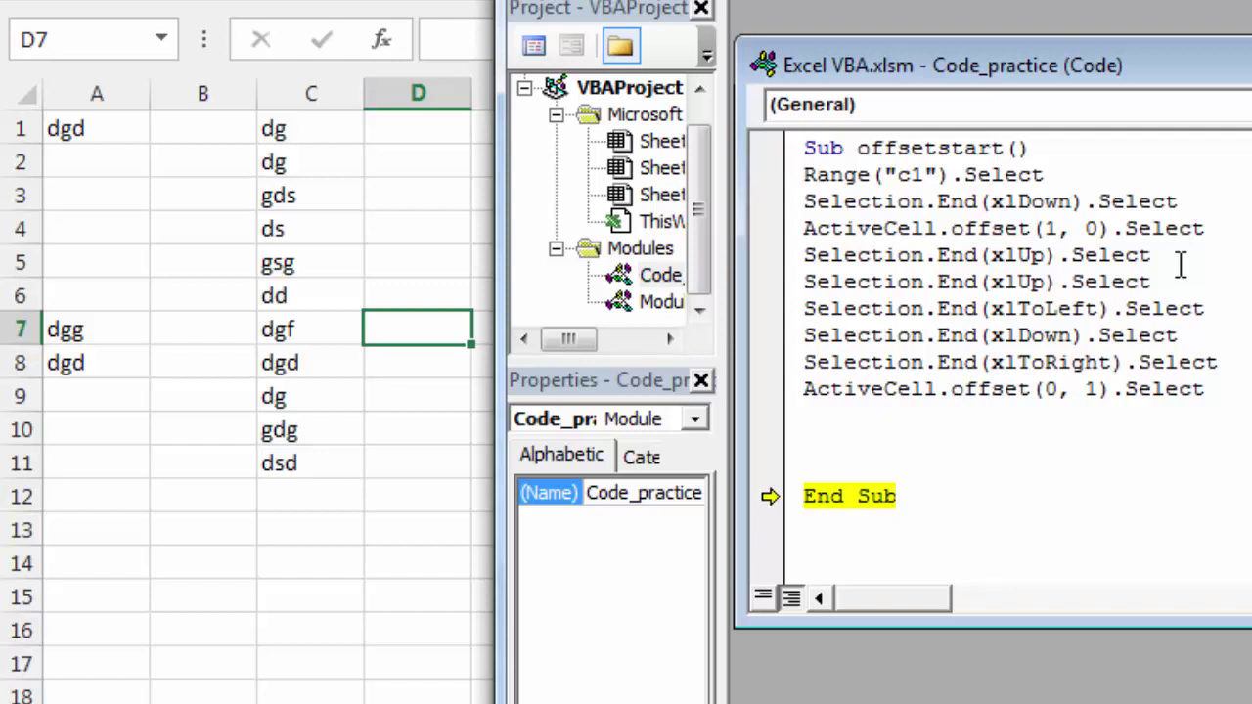
key("F8")
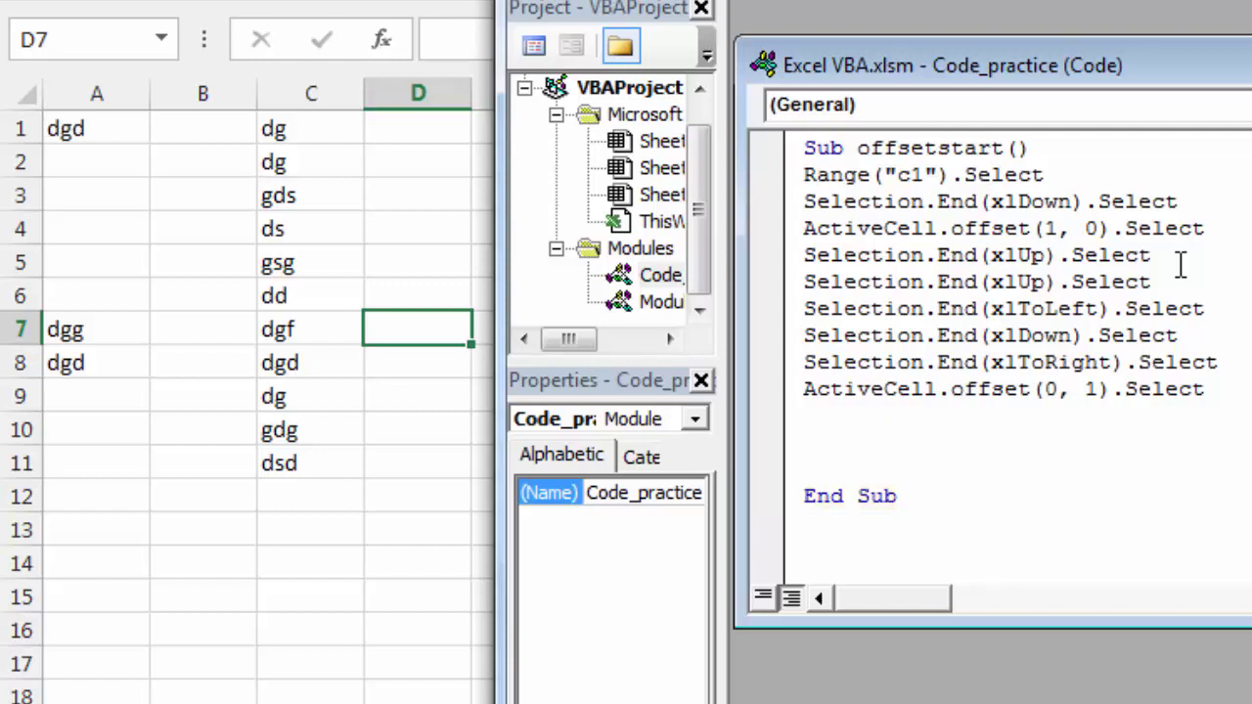